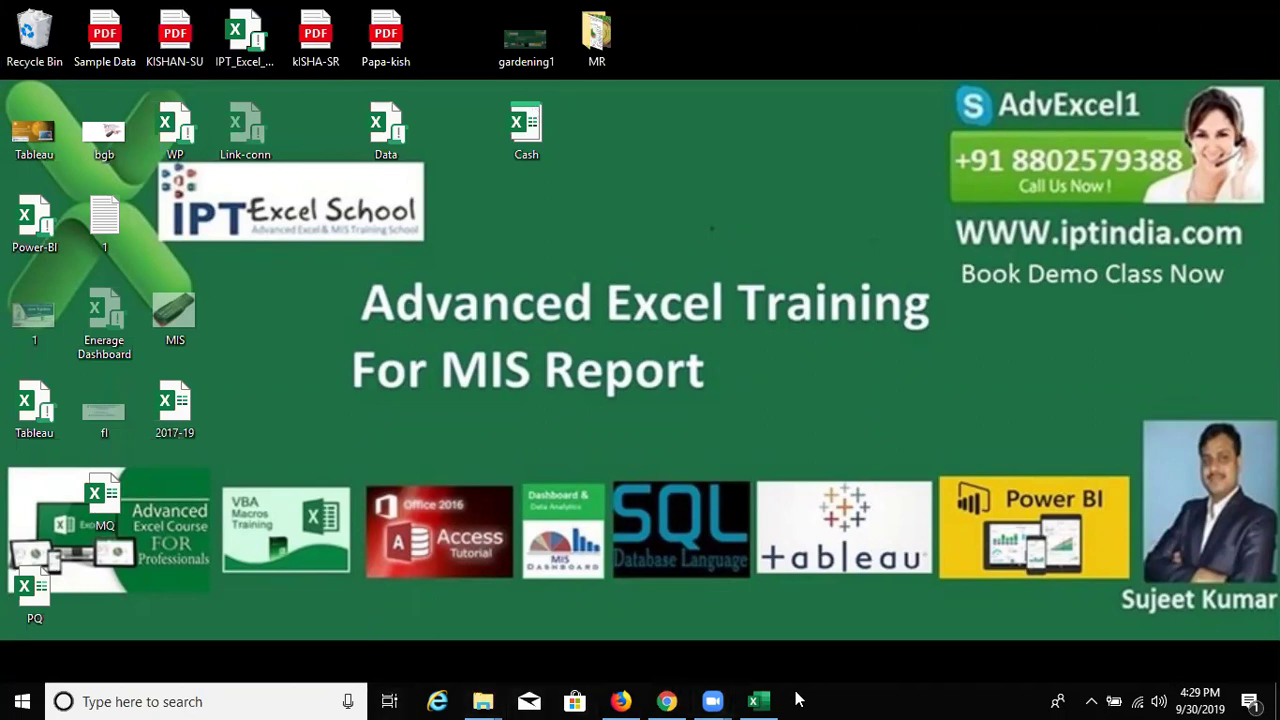
Step: Bring Book1 forward at cell A1 with the Data tab shown, then switch to Chrome
click(748, 700)
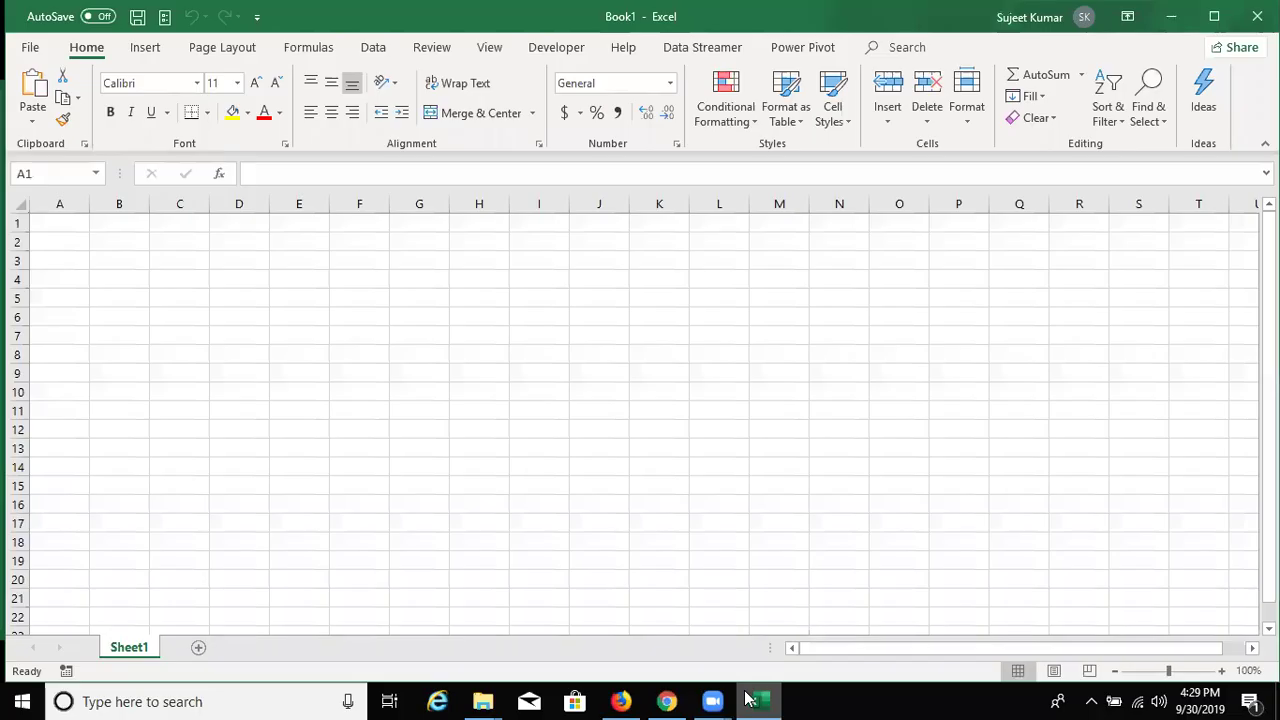
click(75, 220)
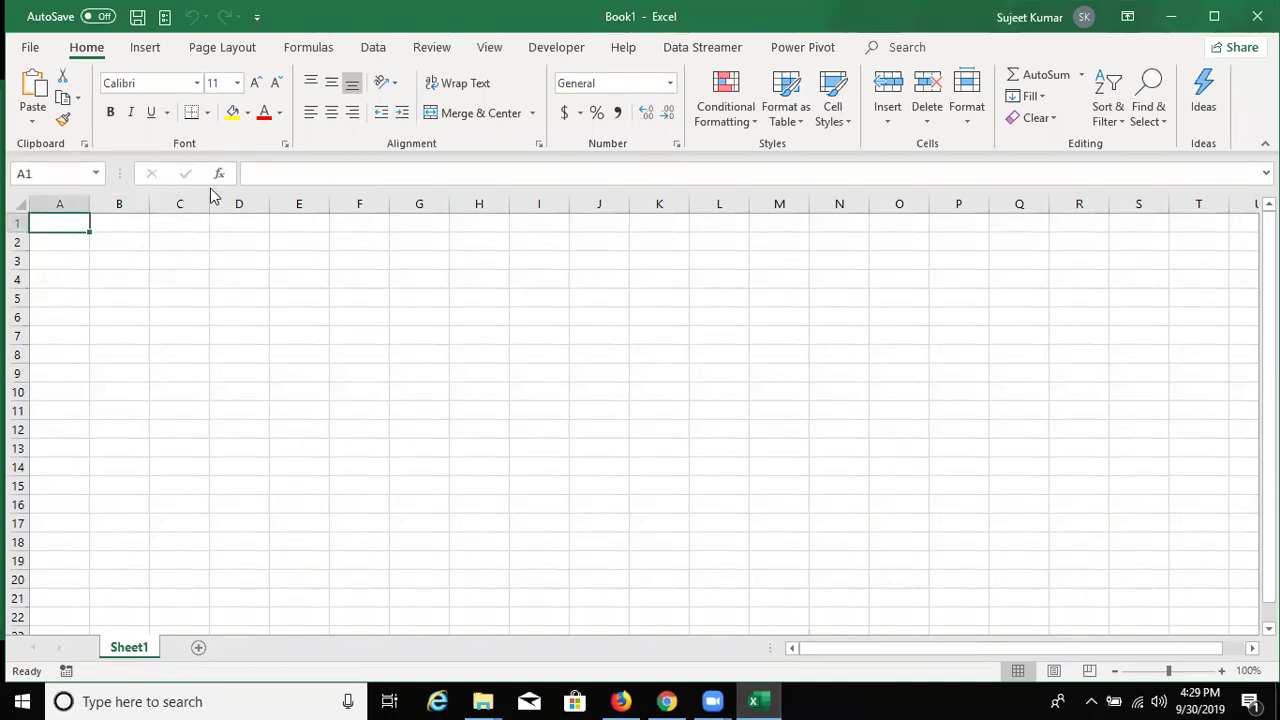
click(372, 50)
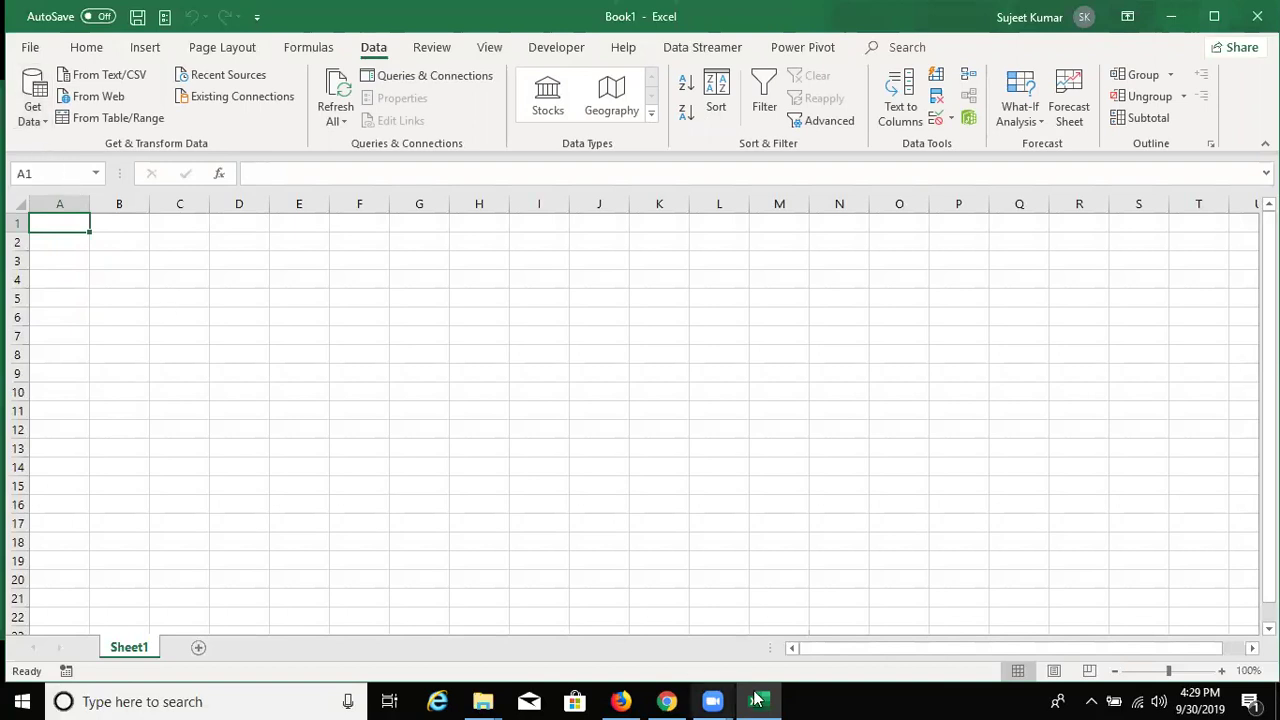
click(666, 701)
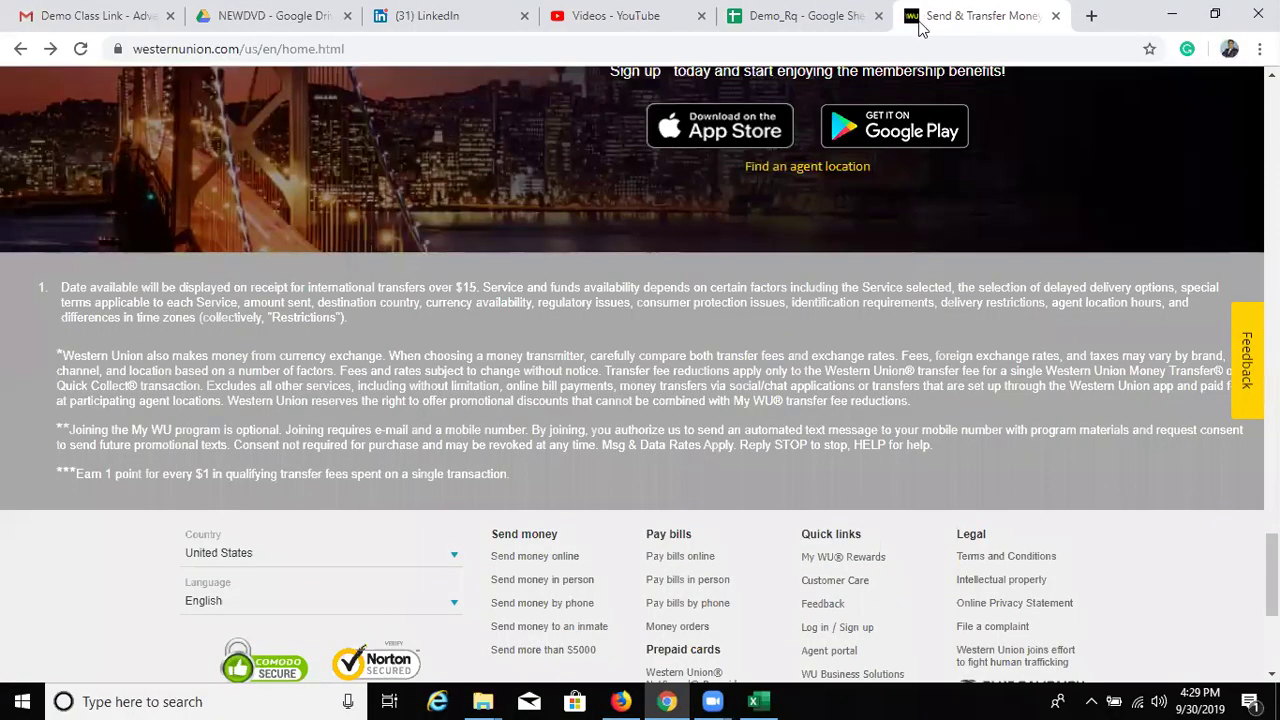
Step: Go to google.com, search 'world mobile users by country', and scroll to the Wikipedia result
click(942, 42)
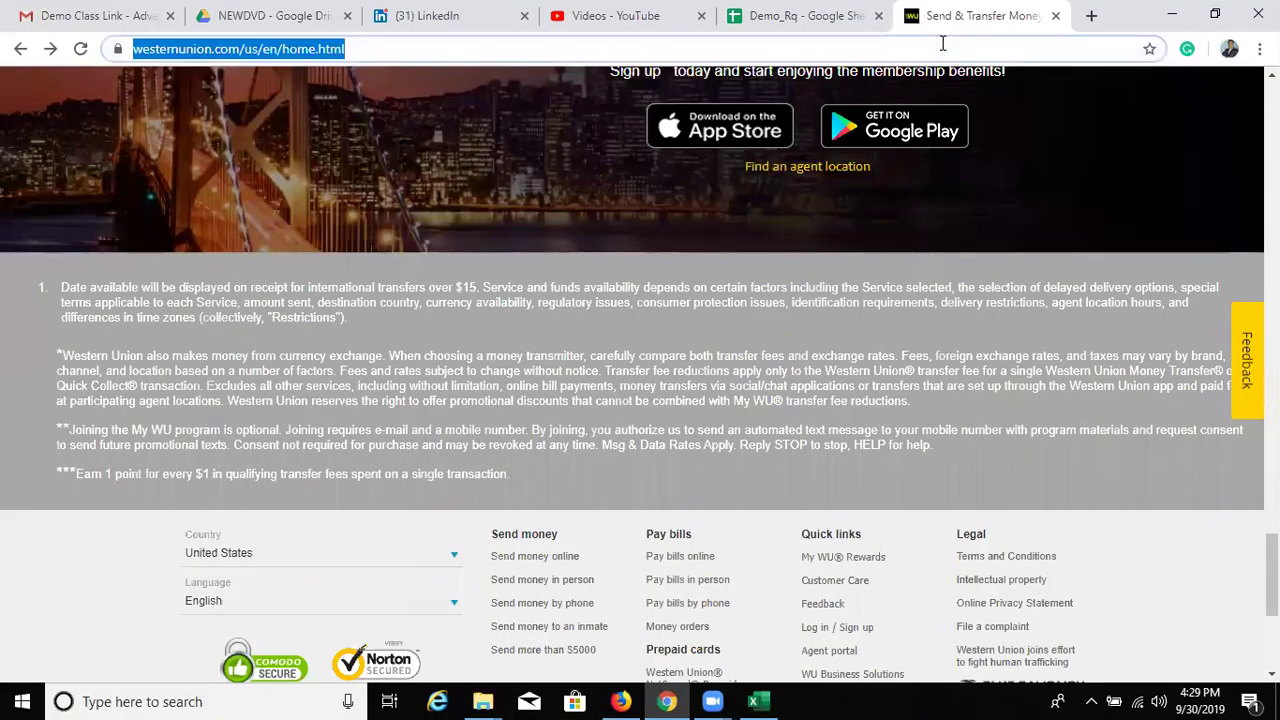
text(google.com)
key(Return)
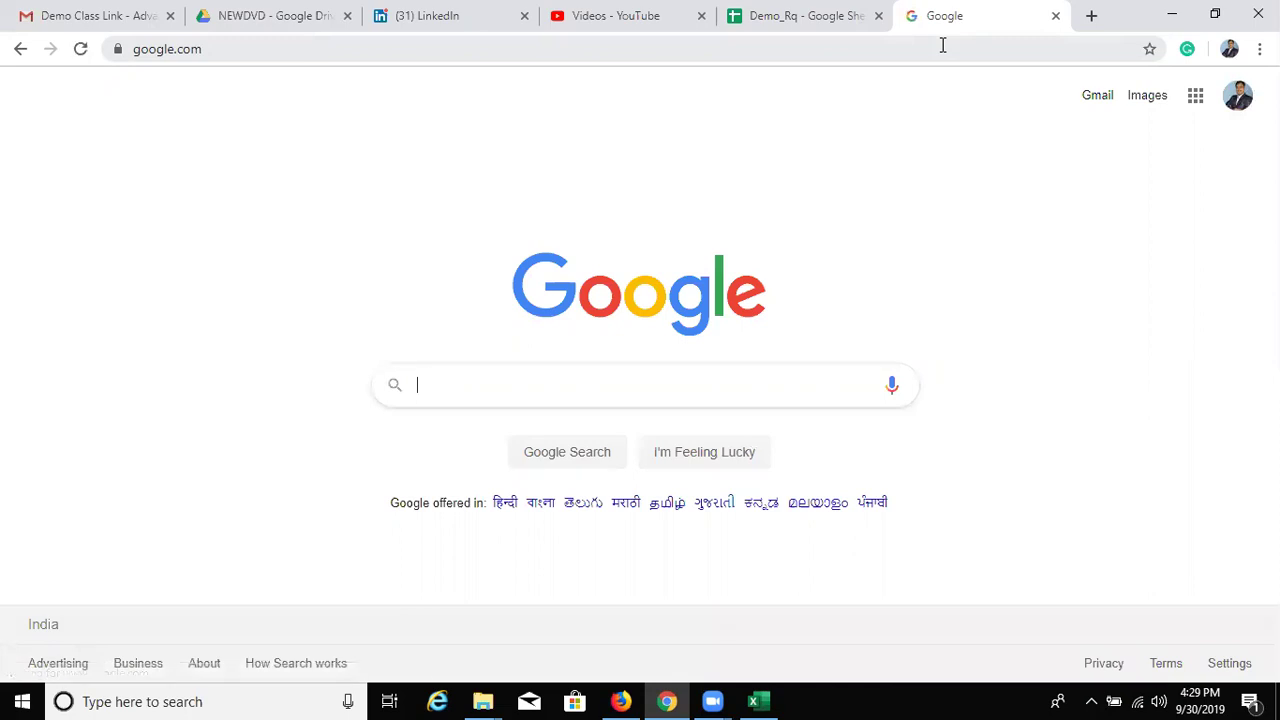
text(worl)
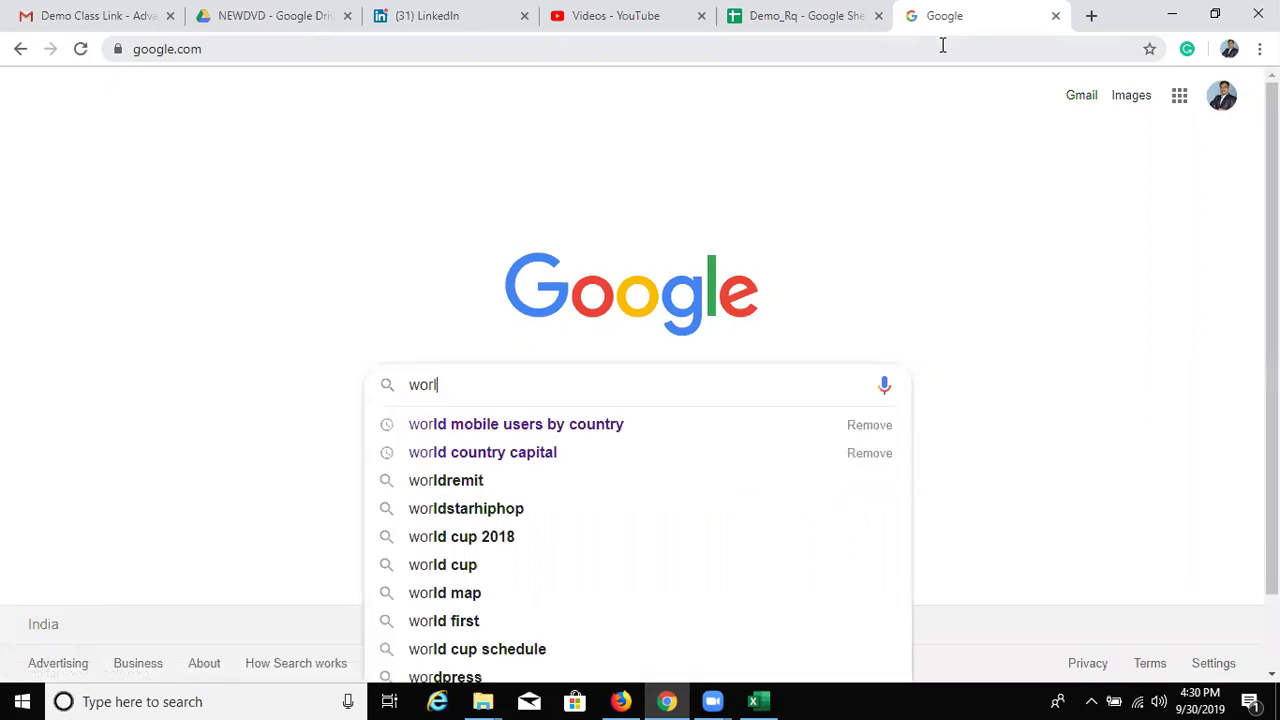
key(Down)
key(Return)
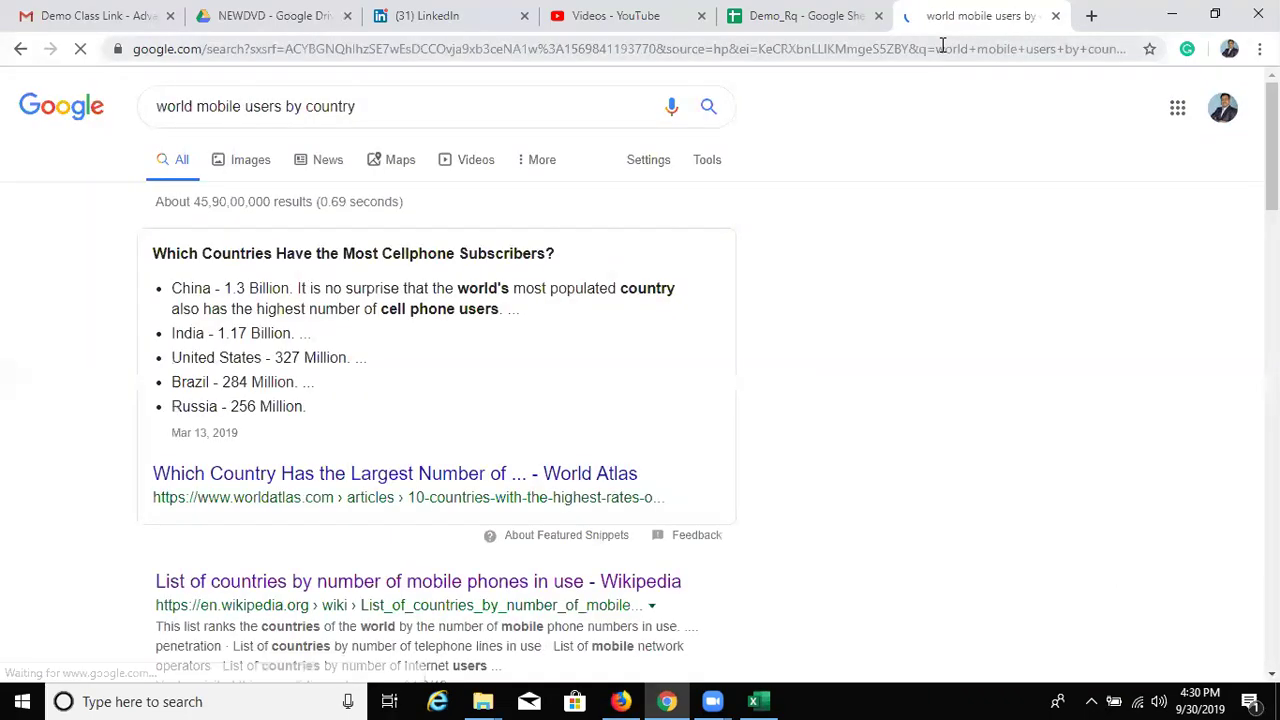
scroll(306, 529, down, 1)
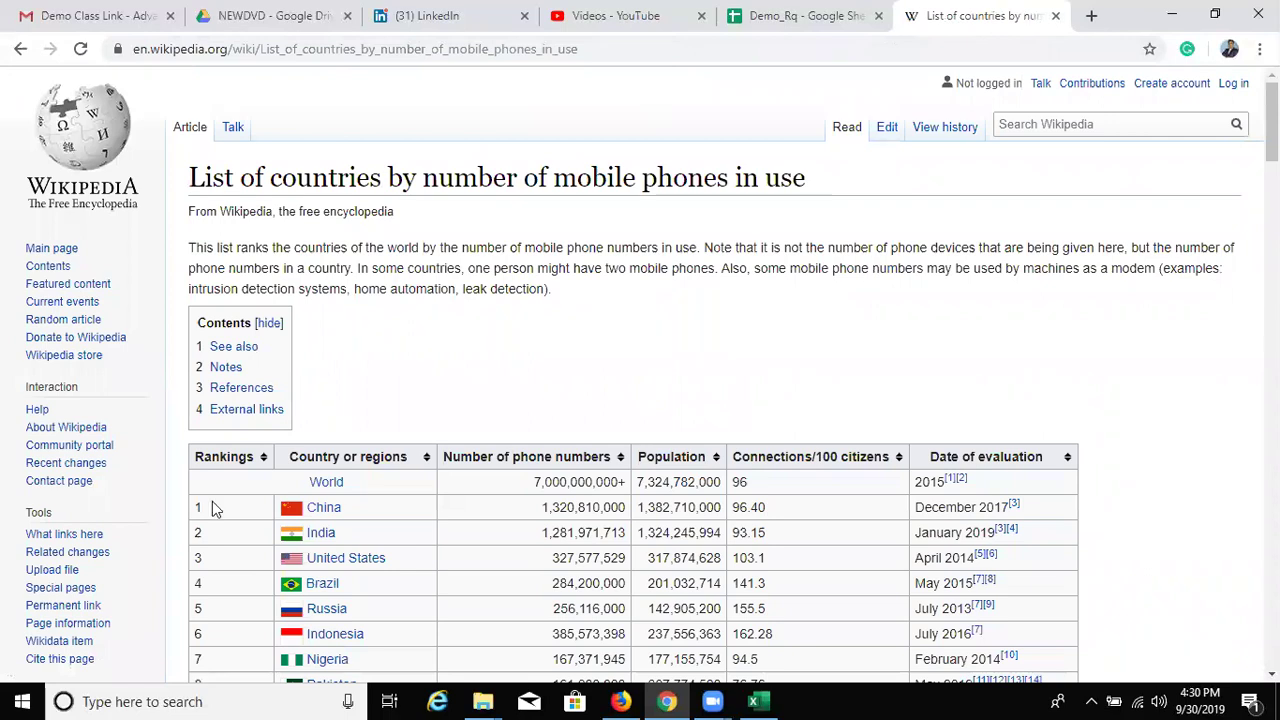
Step: Select the country table's text down to Italy, then shrink the selection to the header rows
scroll(205, 480, down, 2)
scroll(200, 400, down, 2)
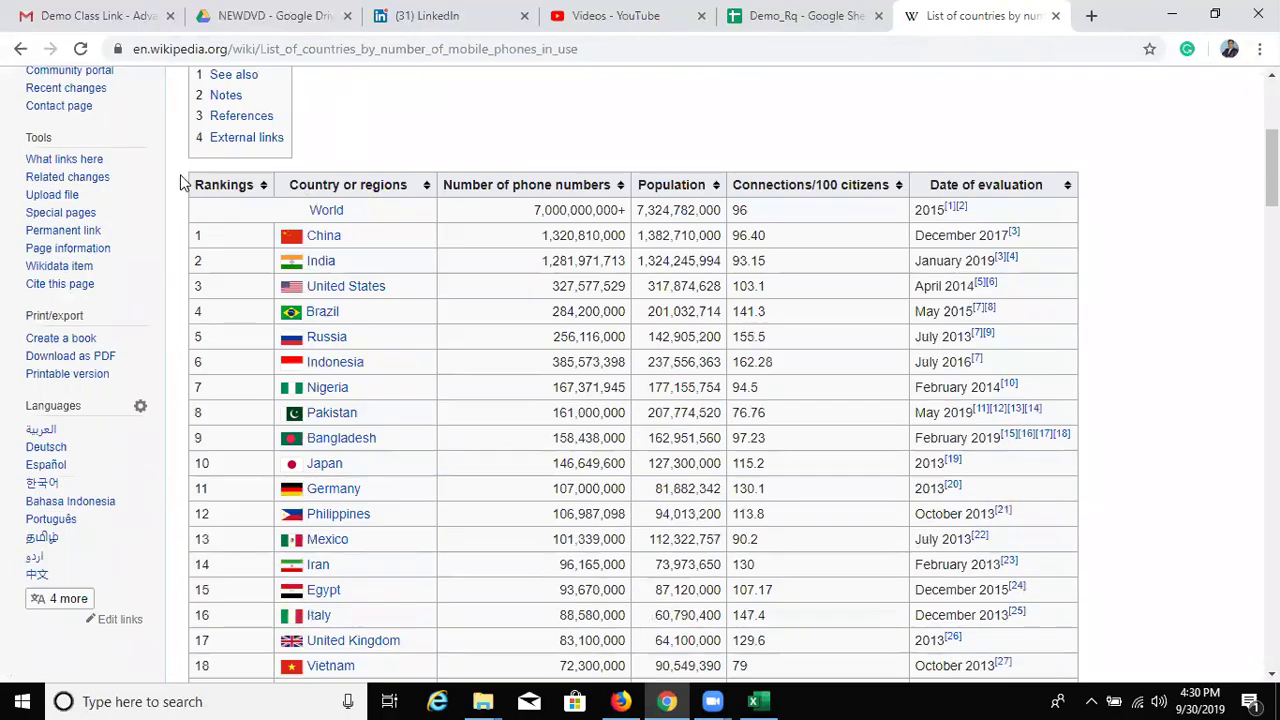
drag(181, 182, 333, 615)
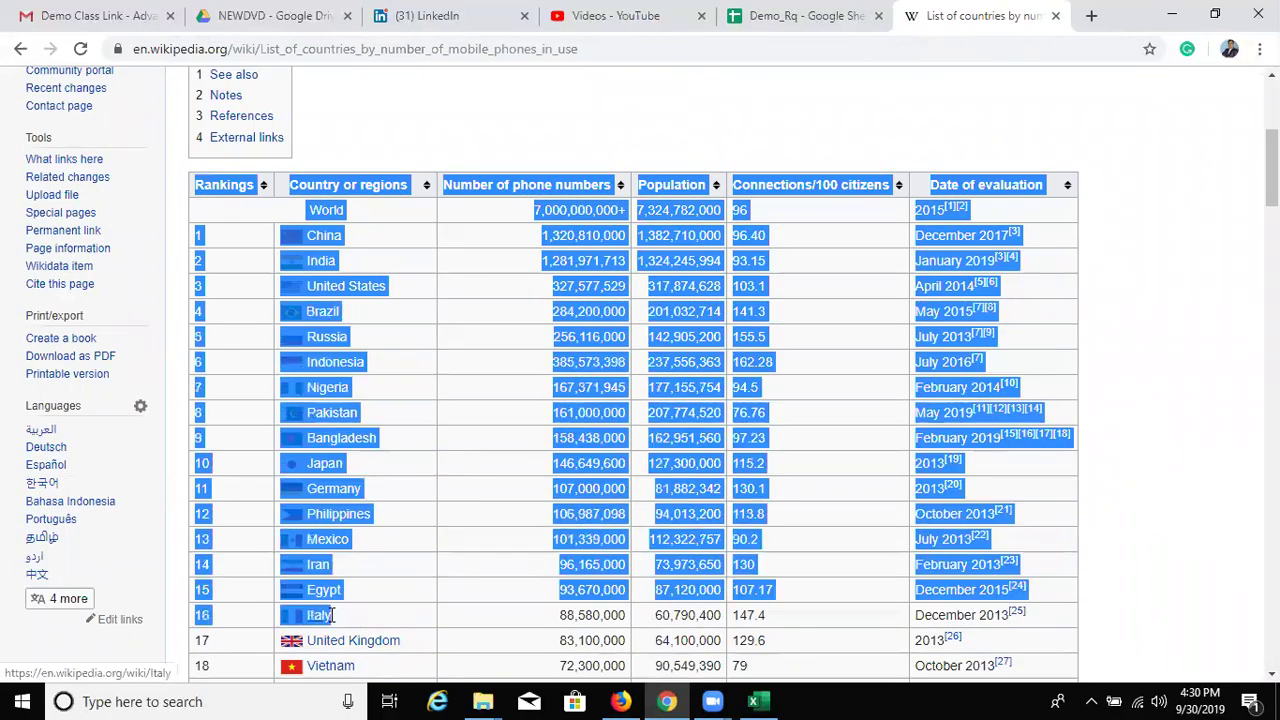
mouse_move(318, 615)
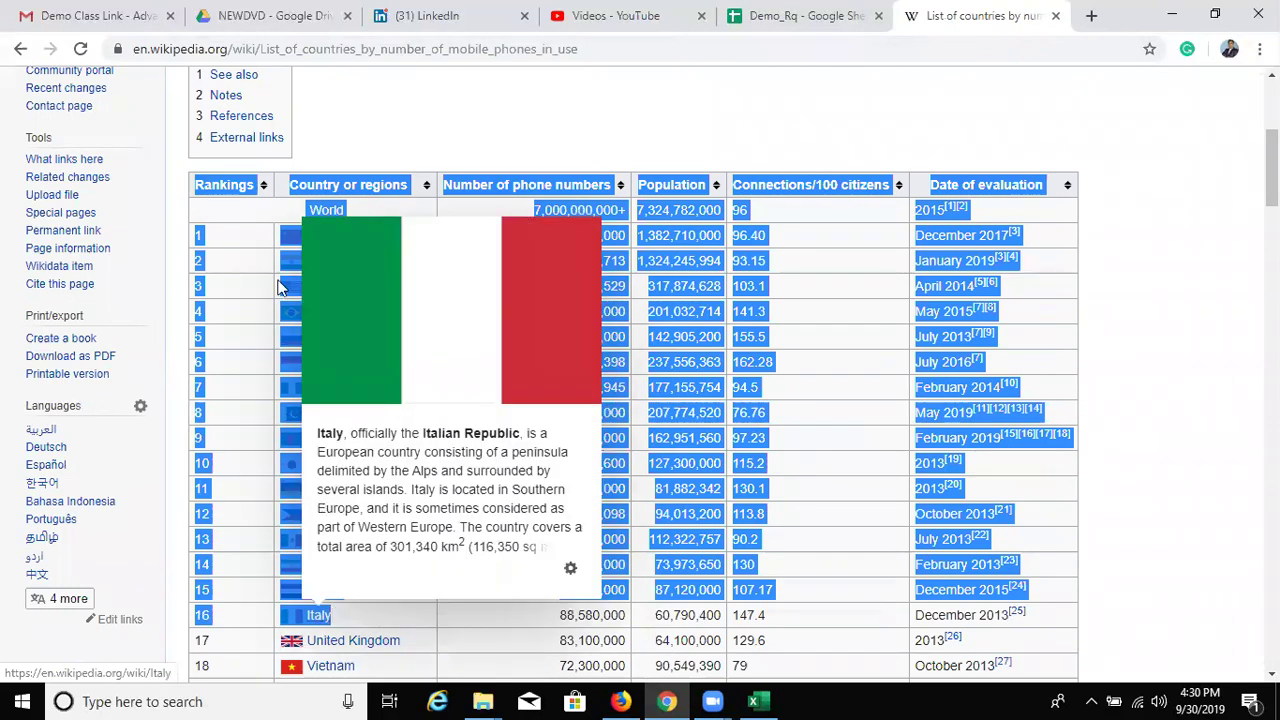
drag(333, 615, 176, 200)
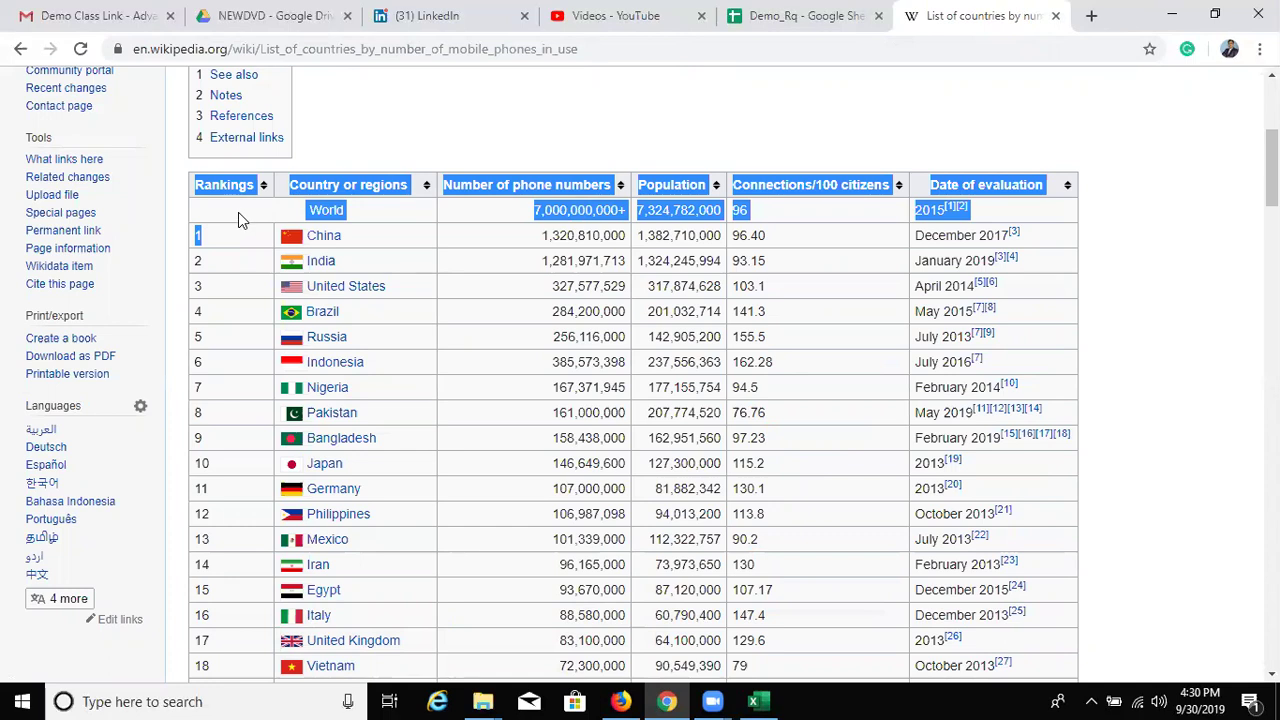
Step: Scroll through the rest of the table and copy the article's web address
scroll(688, 615, down, 4)
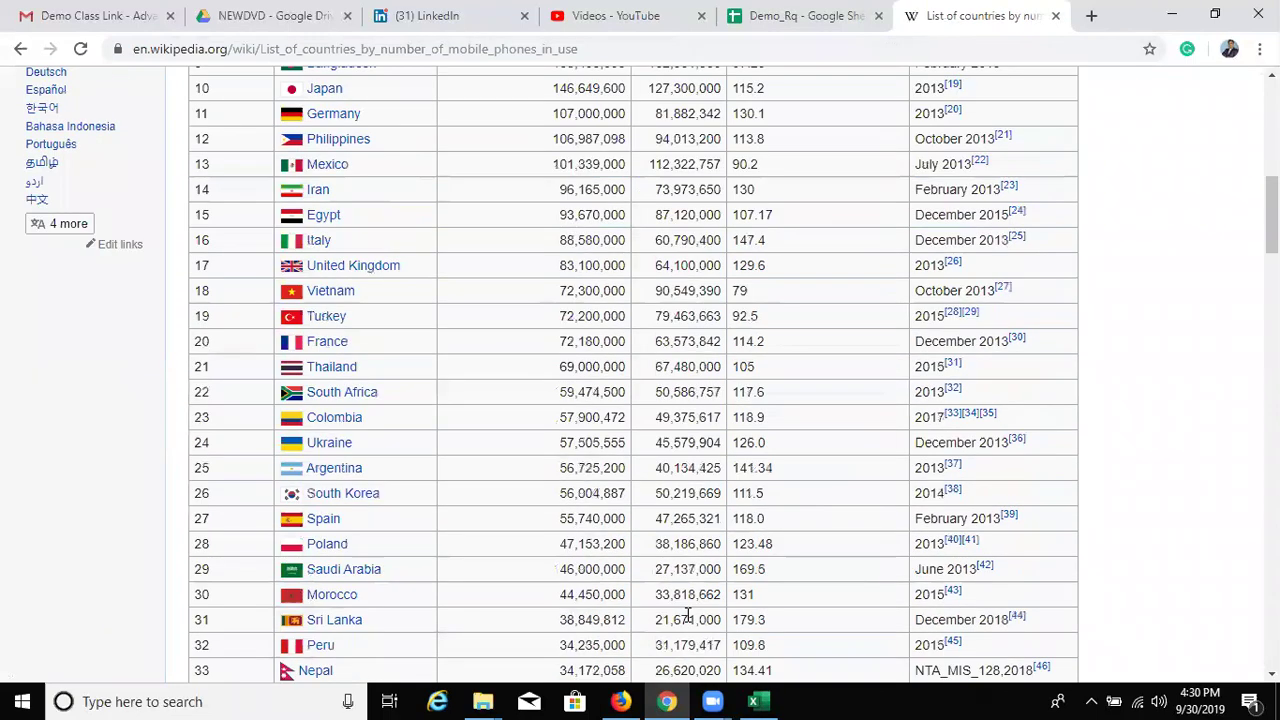
scroll(688, 615, down, 1)
scroll(690, 614, down, 5)
scroll(695, 612, down, 4)
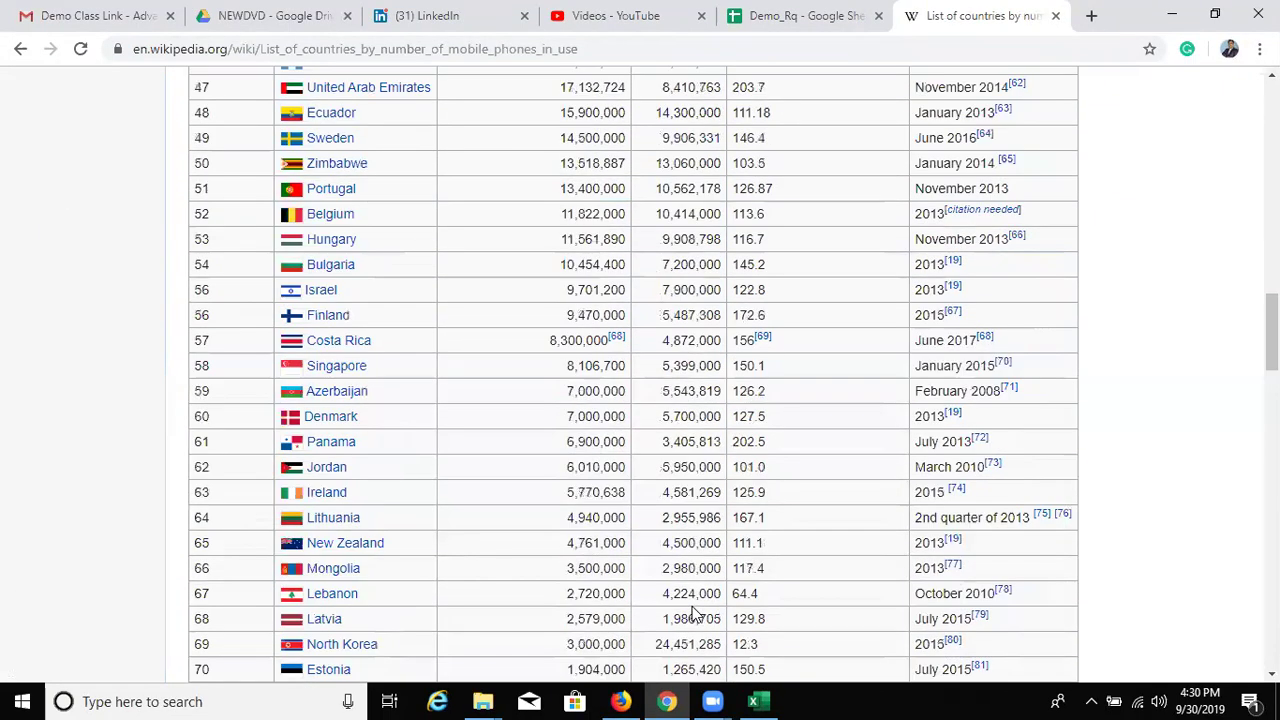
scroll(692, 606, down, 3)
scroll(692, 604, up, 3)
scroll(698, 588, up, 6)
scroll(735, 465, up, 5)
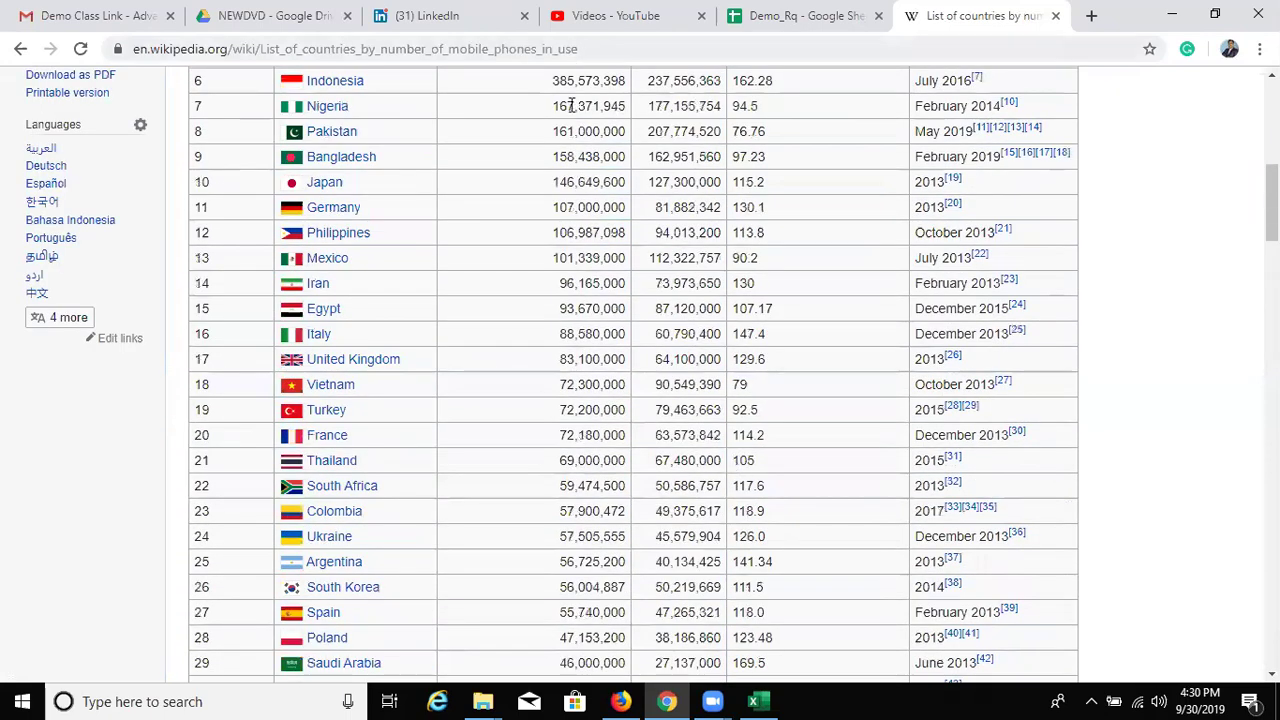
key(ctrl+l)
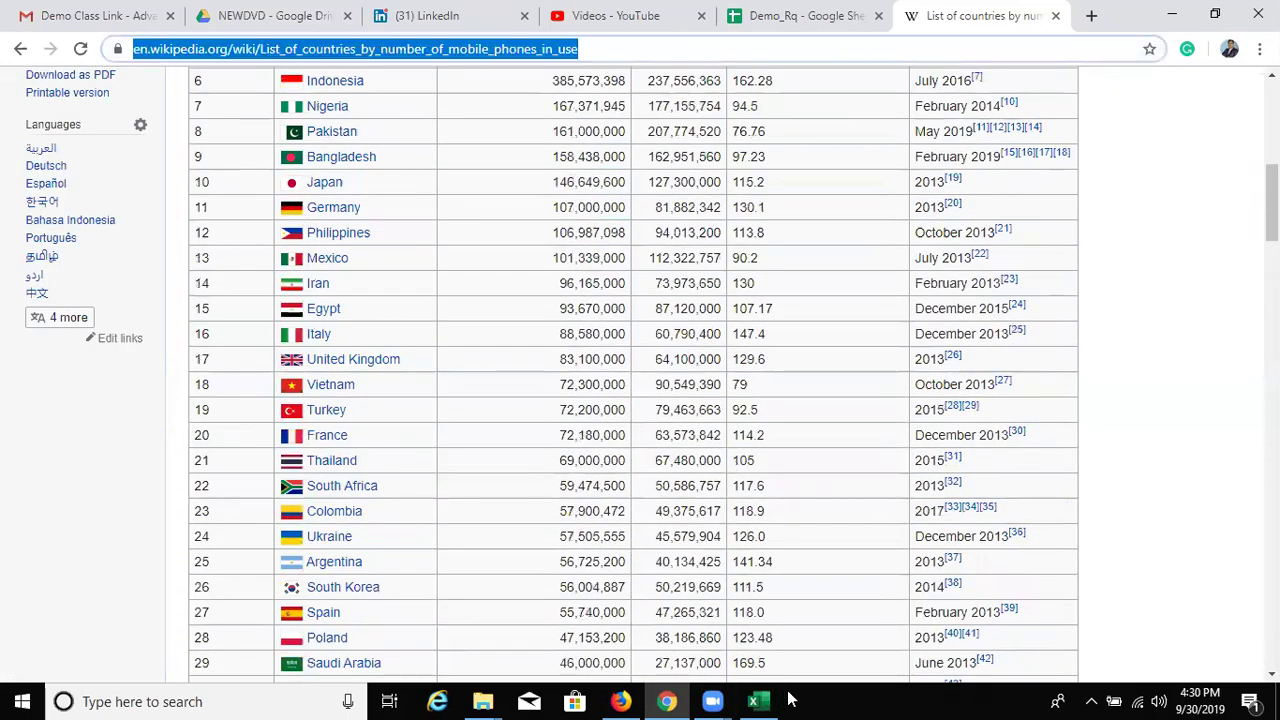
Step: In Book1, start a From Web import using the pasted Wikipedia mobile-phones article URL
click(758, 701)
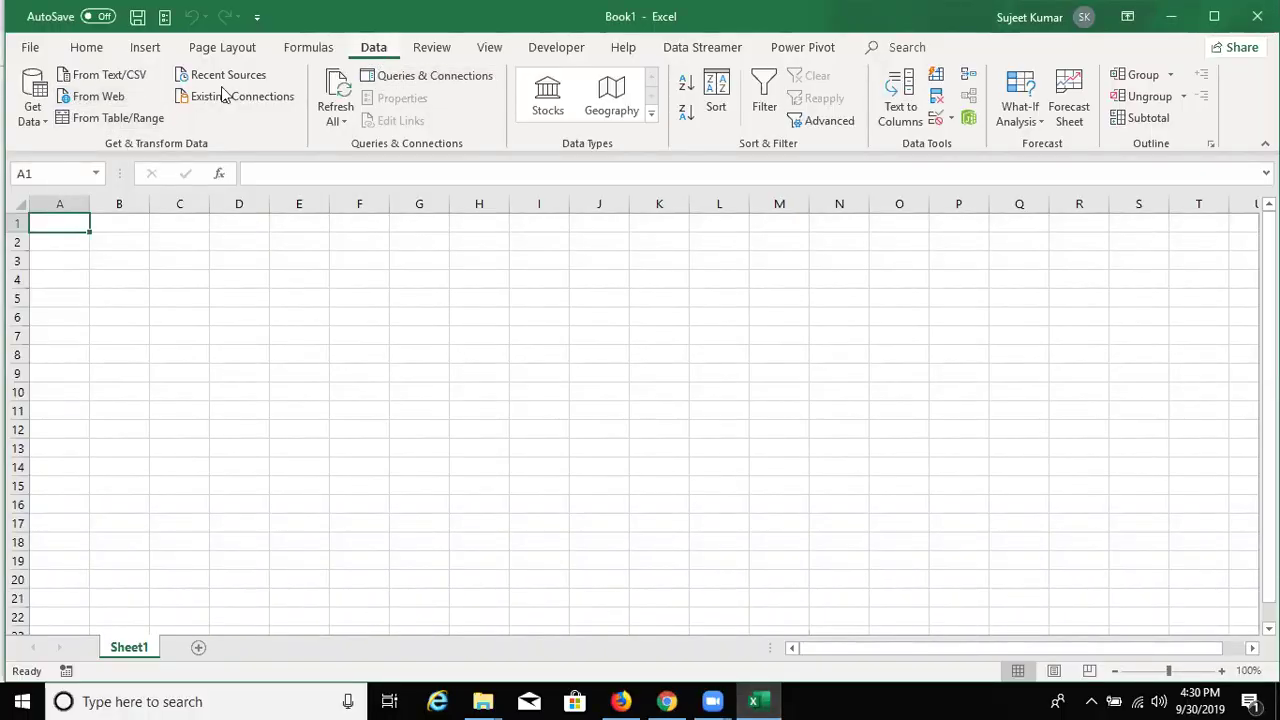
click(119, 104)
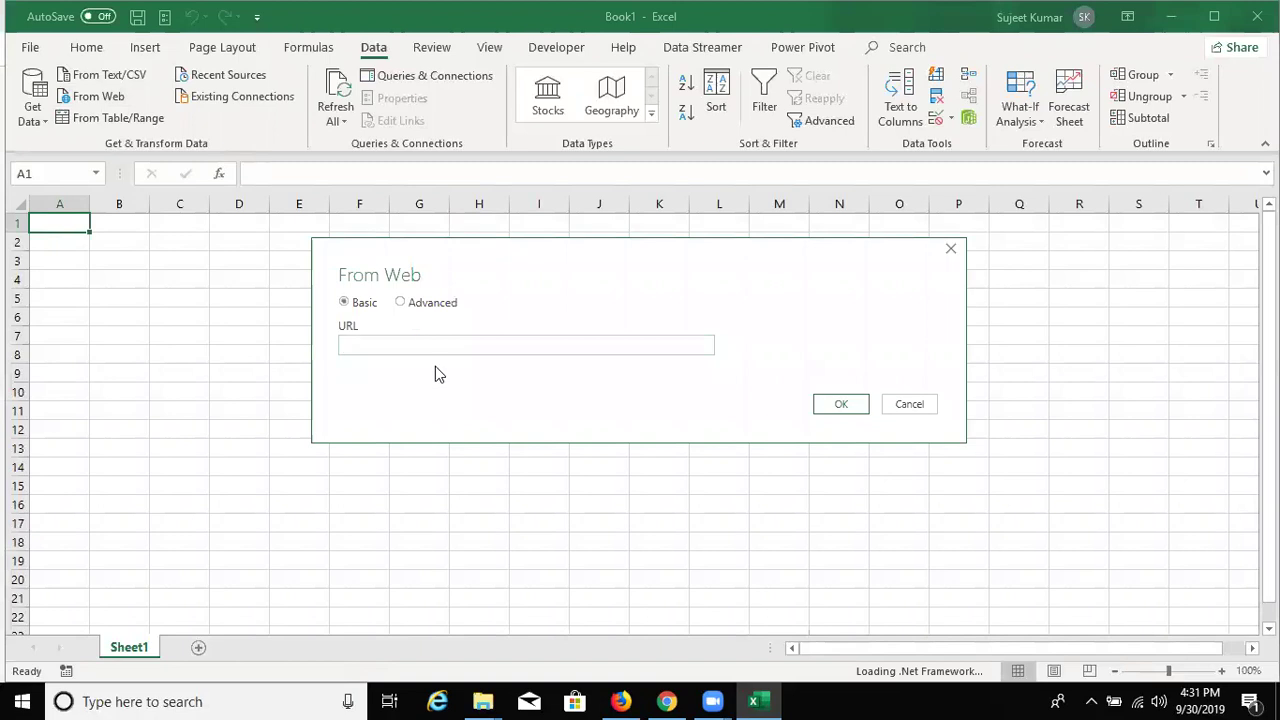
key(ctrl+v)
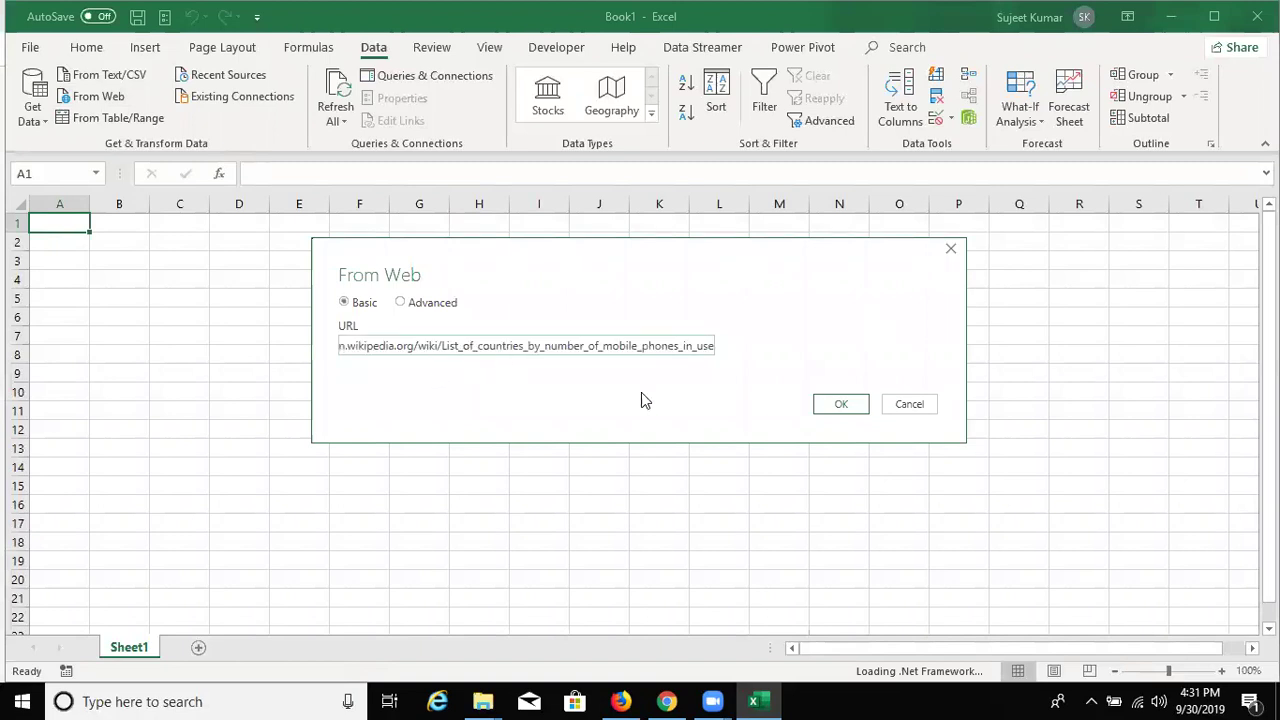
click(841, 412)
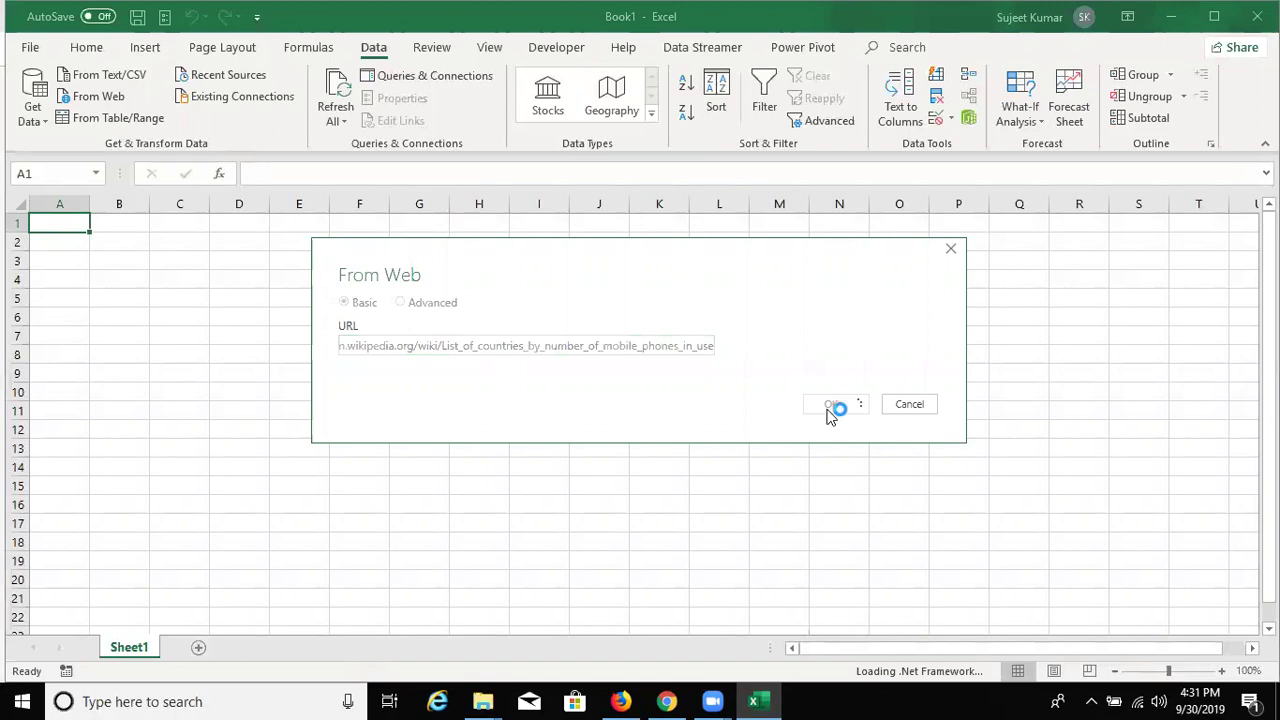
Step: Launch Tableau 2018.2 from Start search ('tab'), after briefly launching BlueStacks
key(super)
text(b)
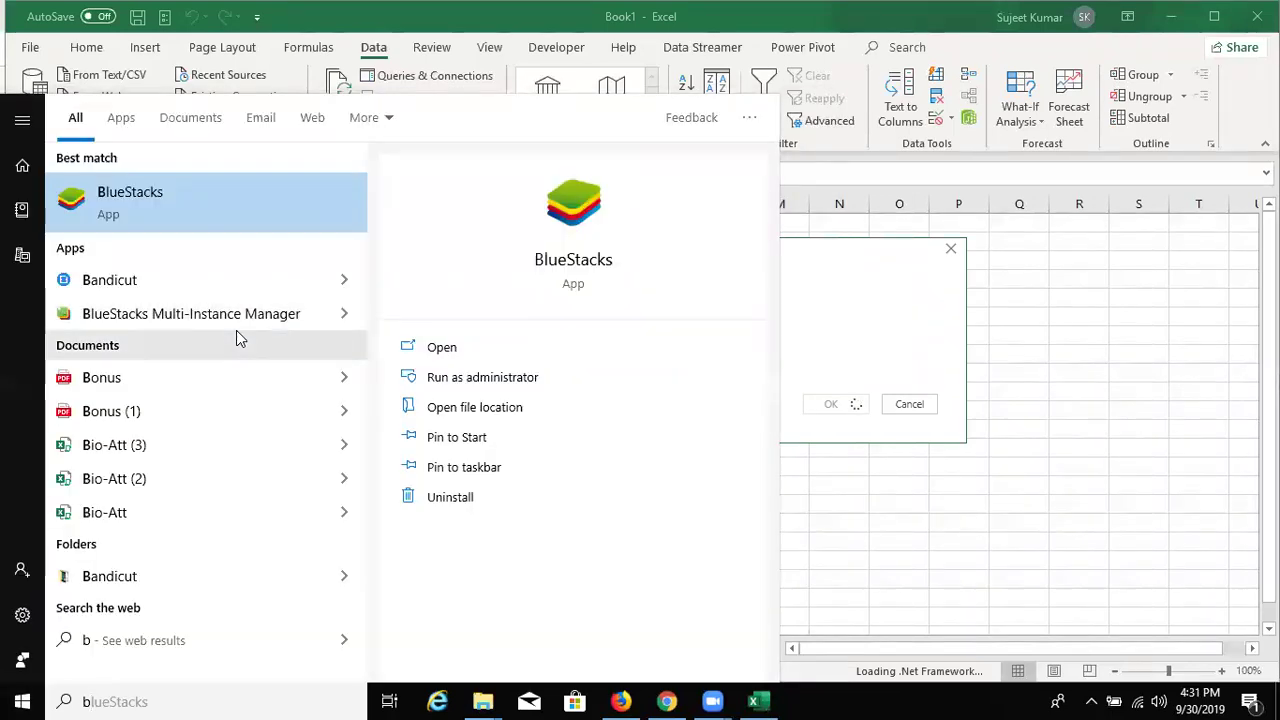
key(Return)
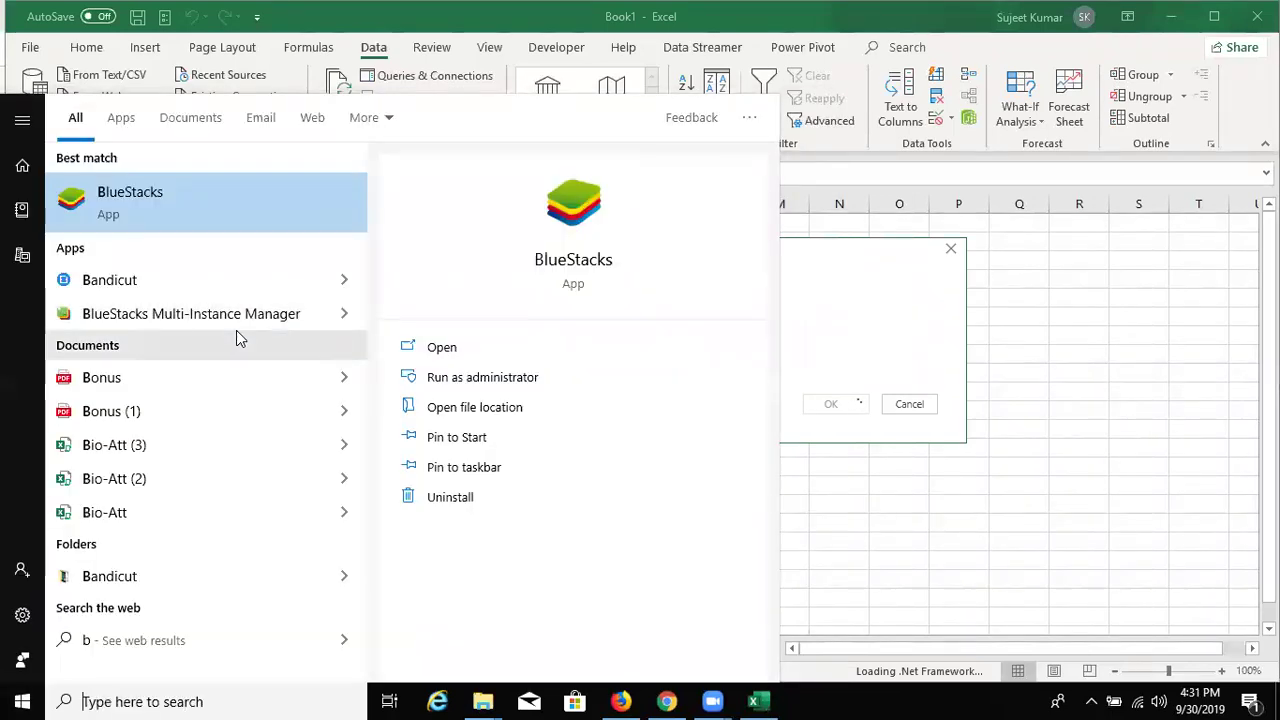
text(t)
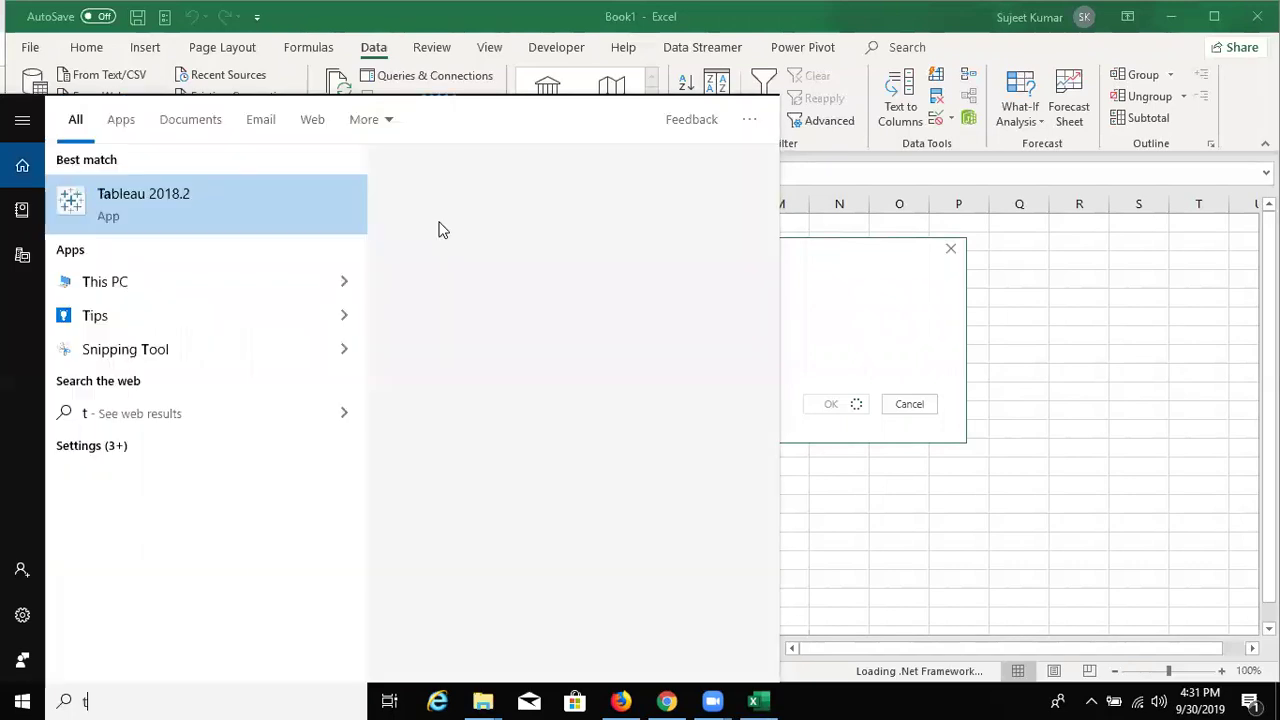
text(ab)
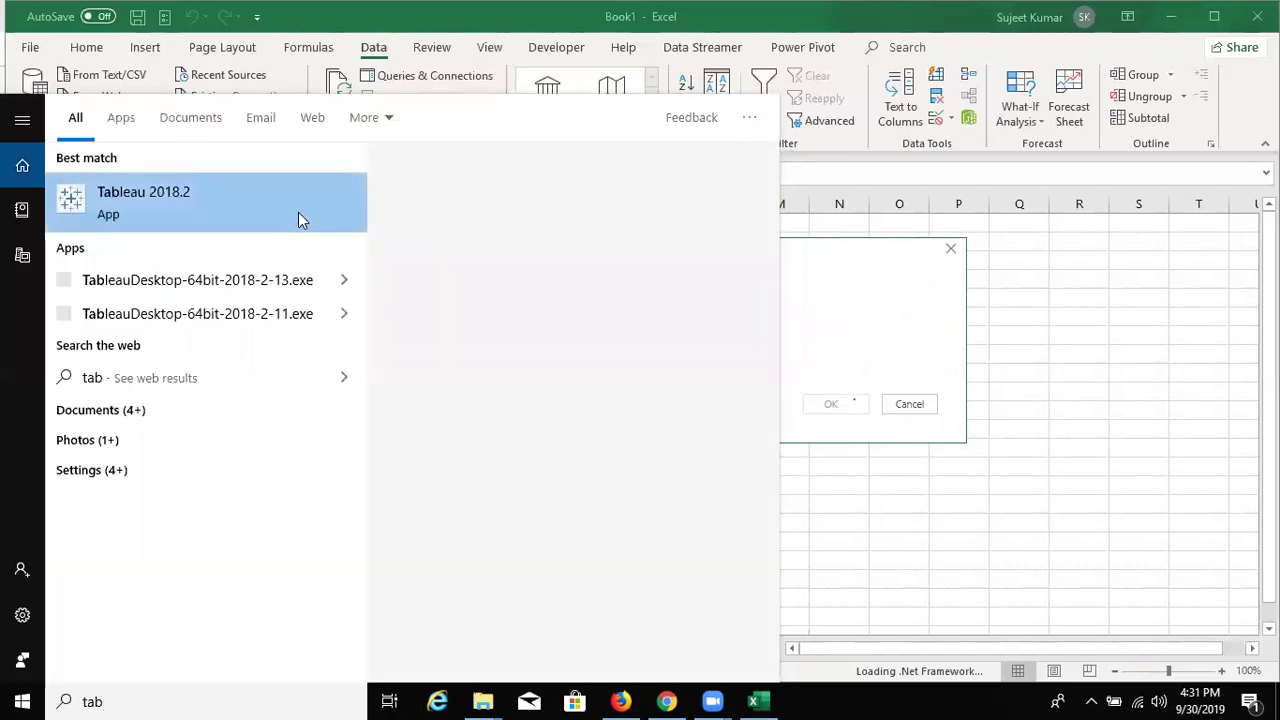
click(500, 264)
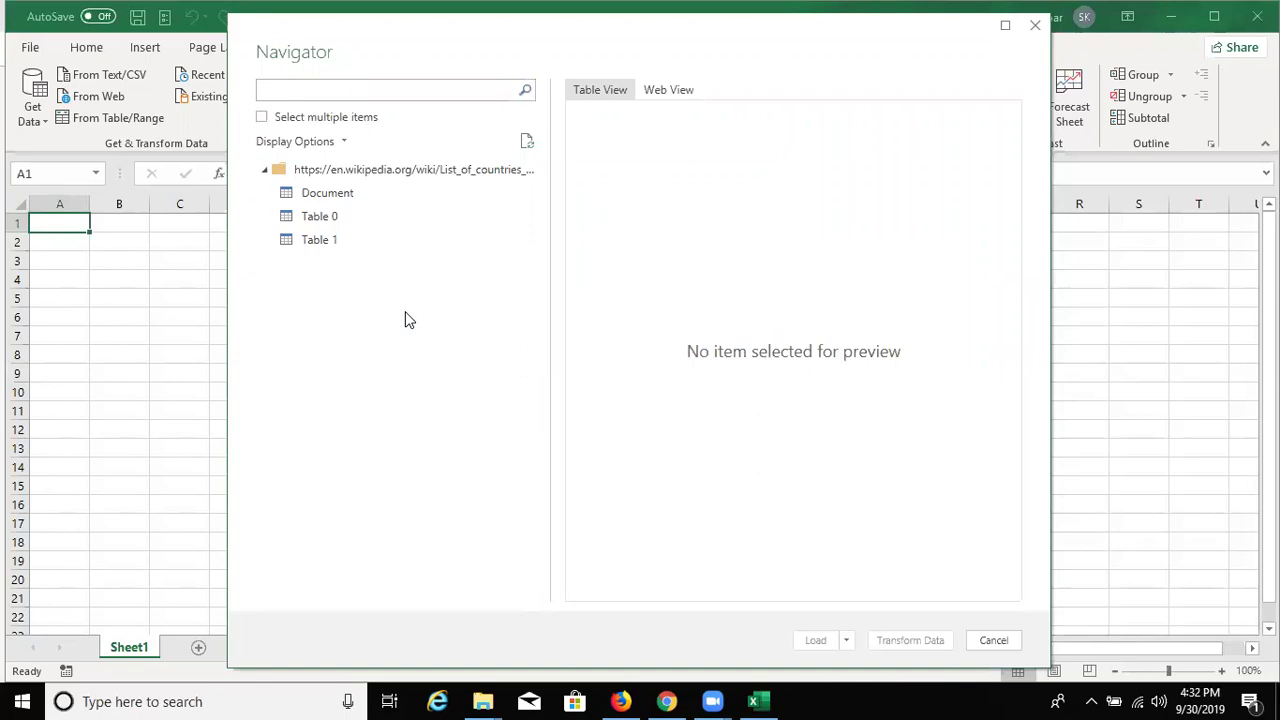
Step: Preview Document, Table 0 and Table 1 in the Navigator, keep Table 0 selected, then switch to Chrome
click(320, 196)
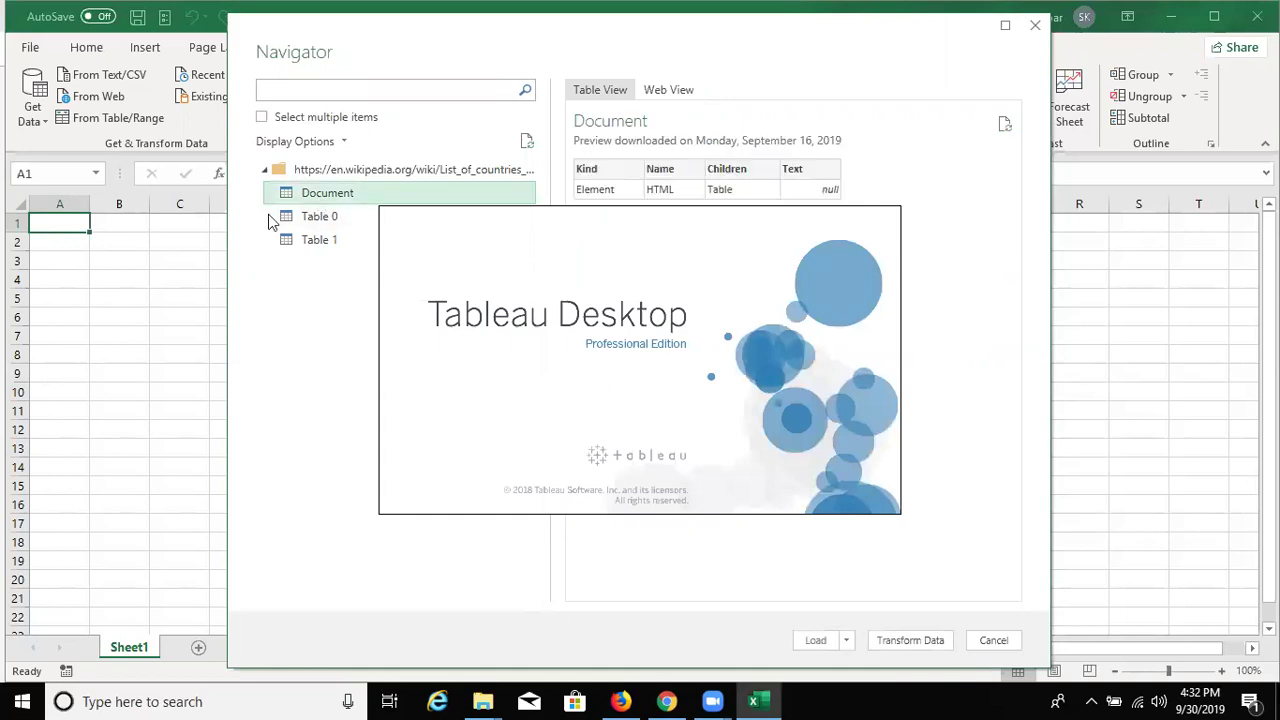
key(Down)
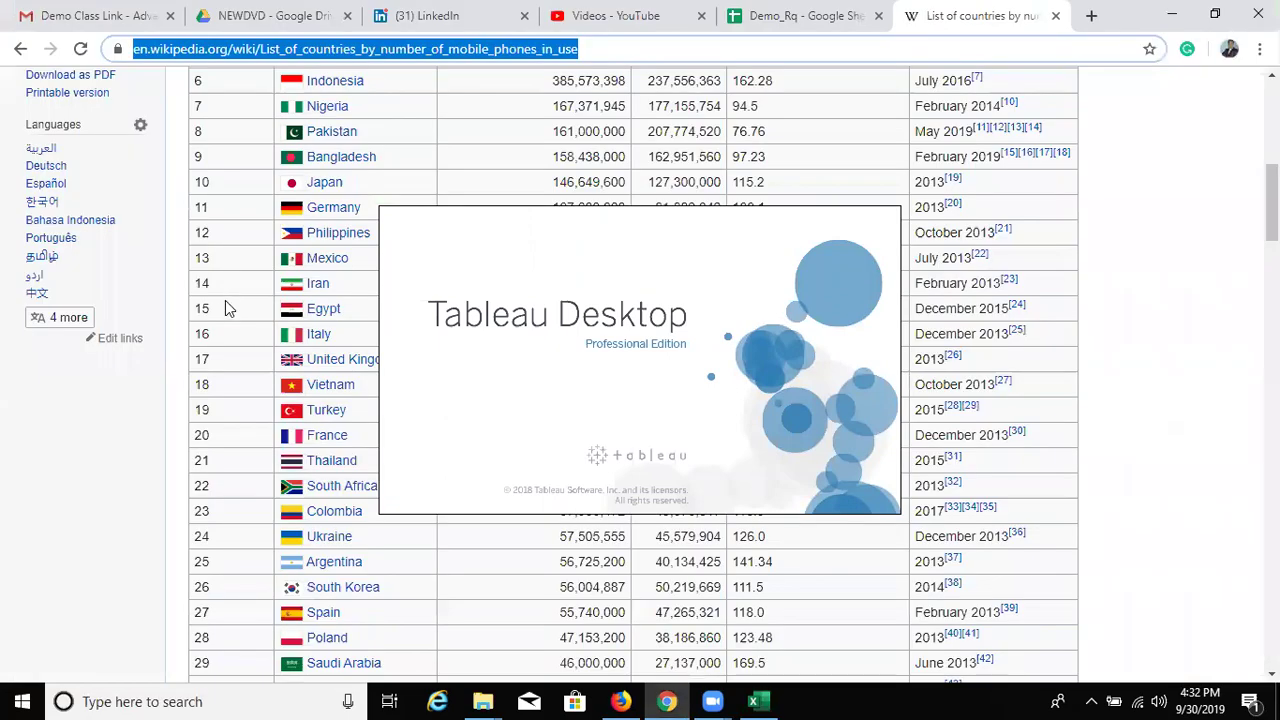
click(755, 700)
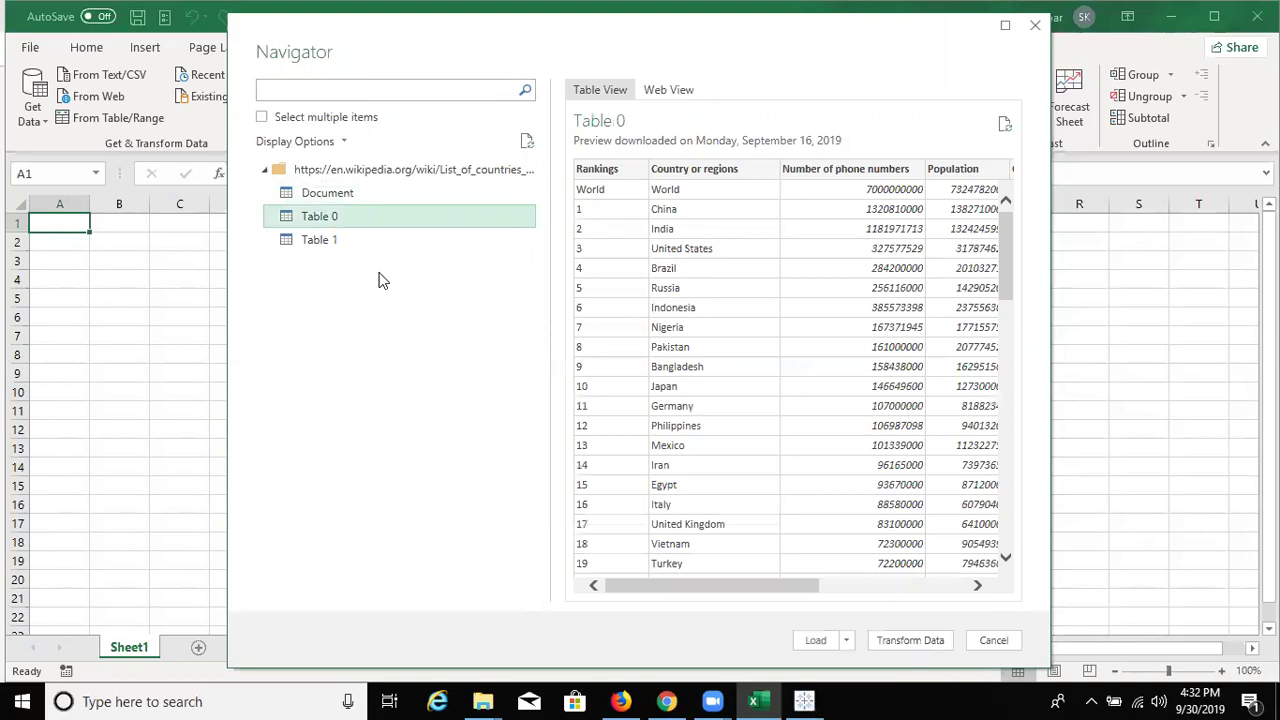
click(358, 245)
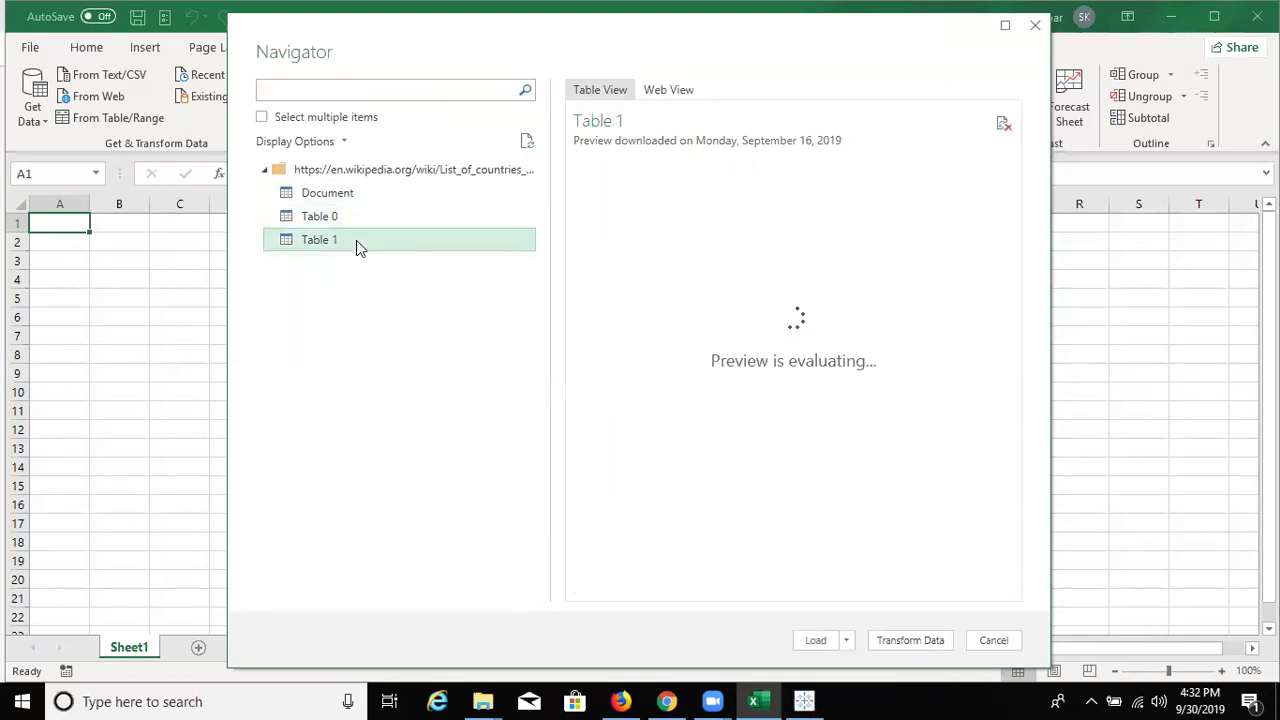
click(387, 224)
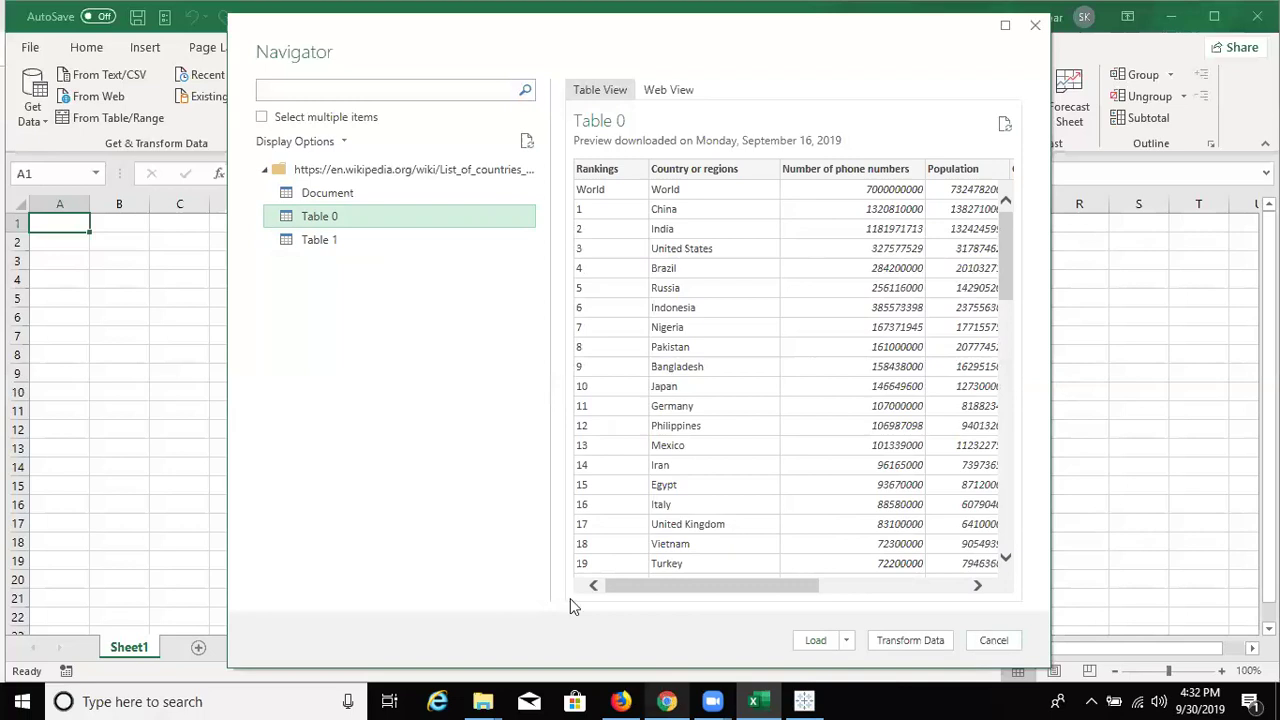
key(alt+Tab)
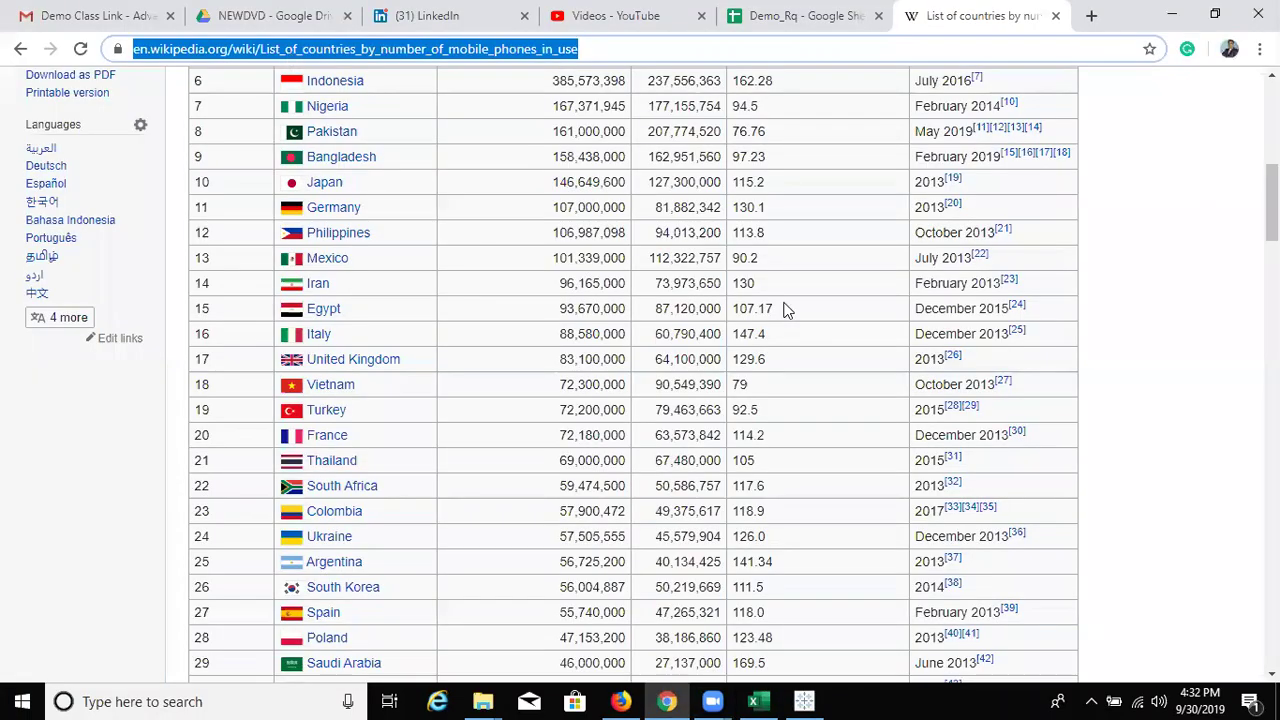
Step: Scroll down Wikipedia's mobile-phones table and back to the top, then return to Excel's Navigator
scroll(832, 418, up, 5)
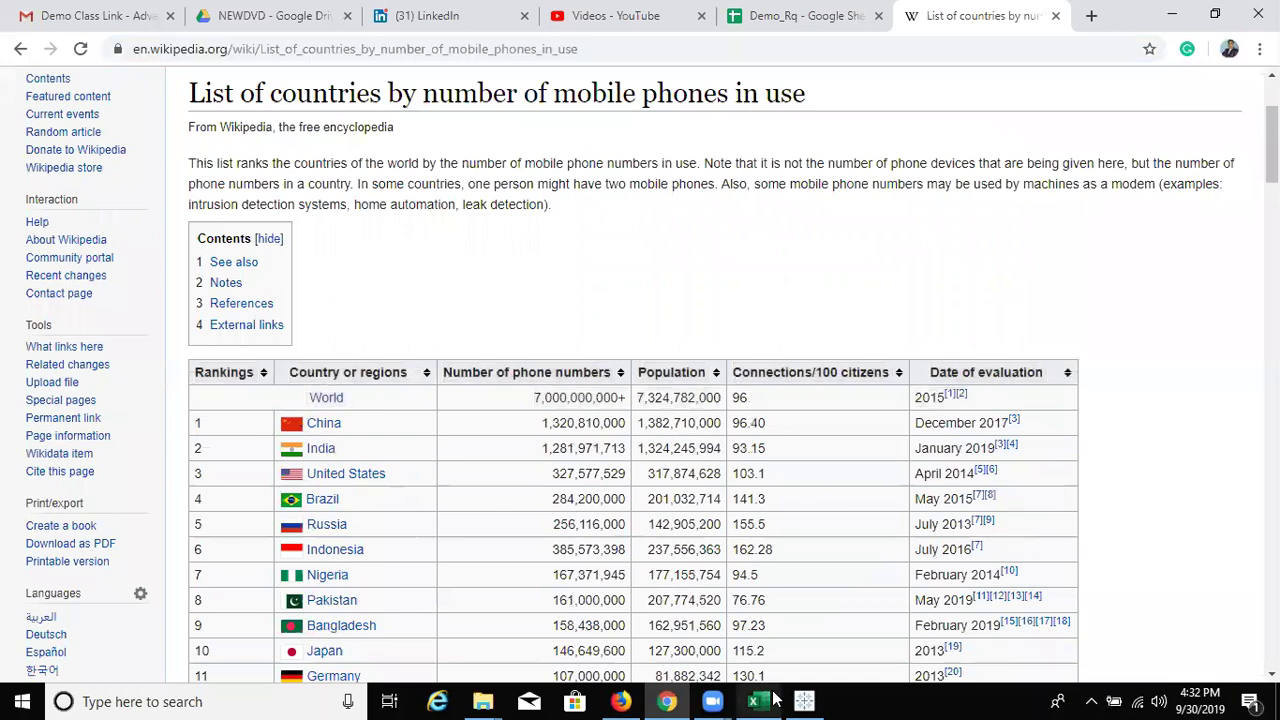
scroll(760, 628, down, 20)
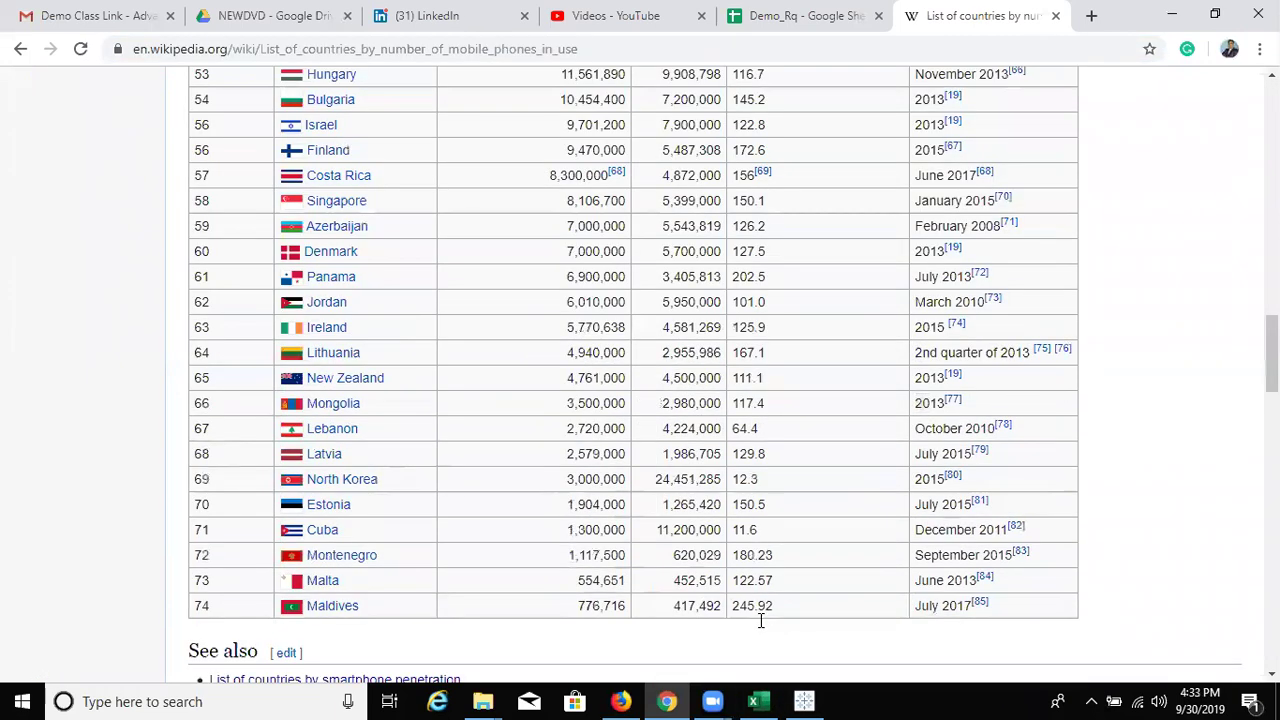
scroll(762, 628, down, 15)
scroll(762, 625, down, 10)
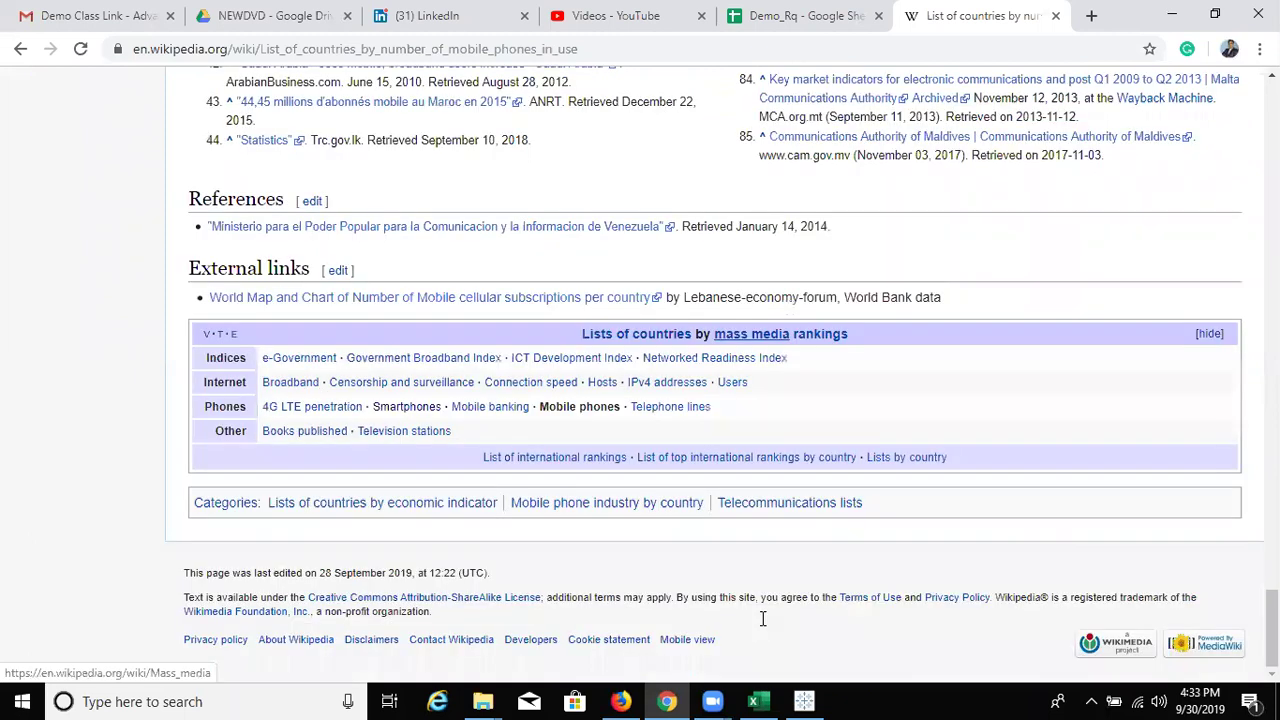
scroll(500, 420, up, 20)
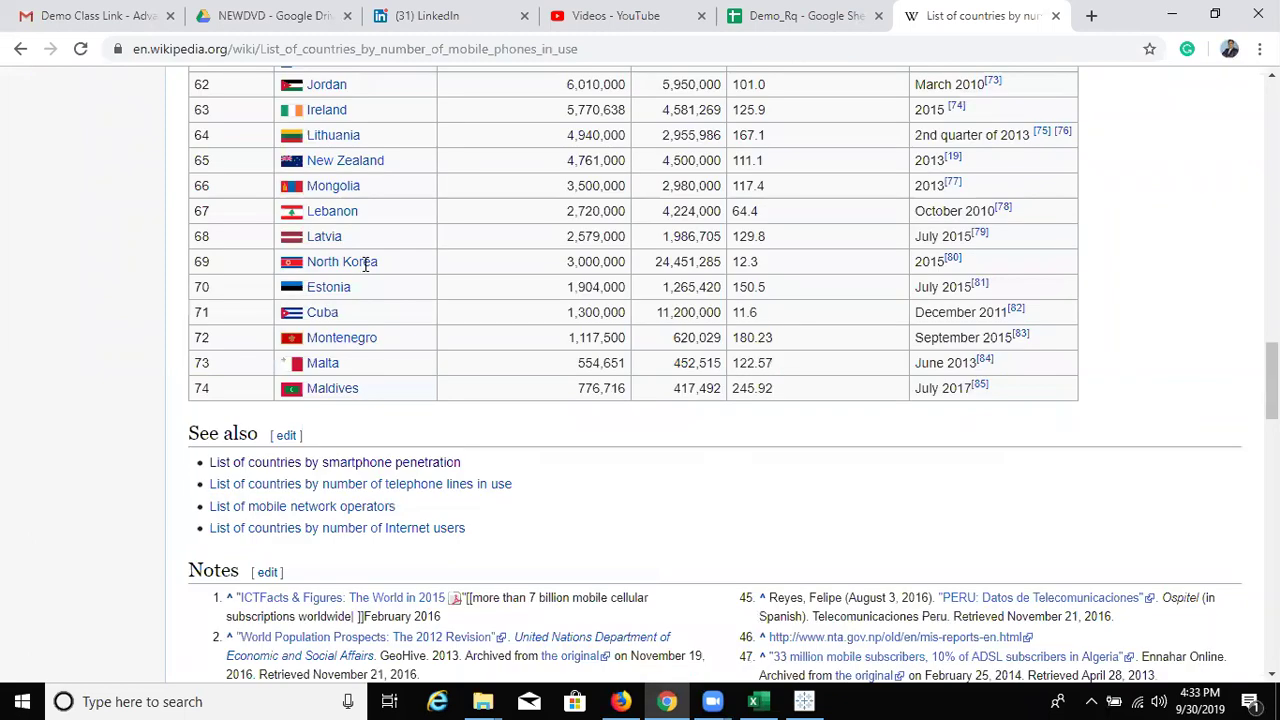
scroll(543, 443, up, 20)
scroll(760, 460, up, 2)
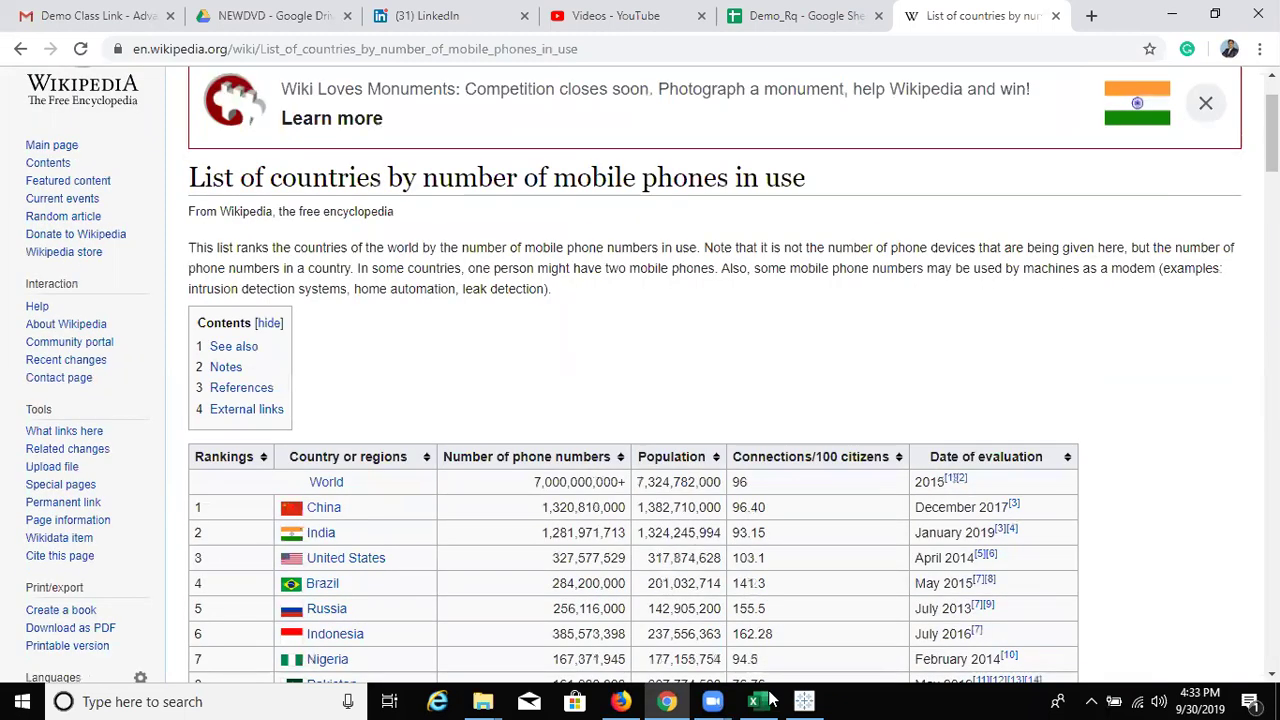
click(760, 699)
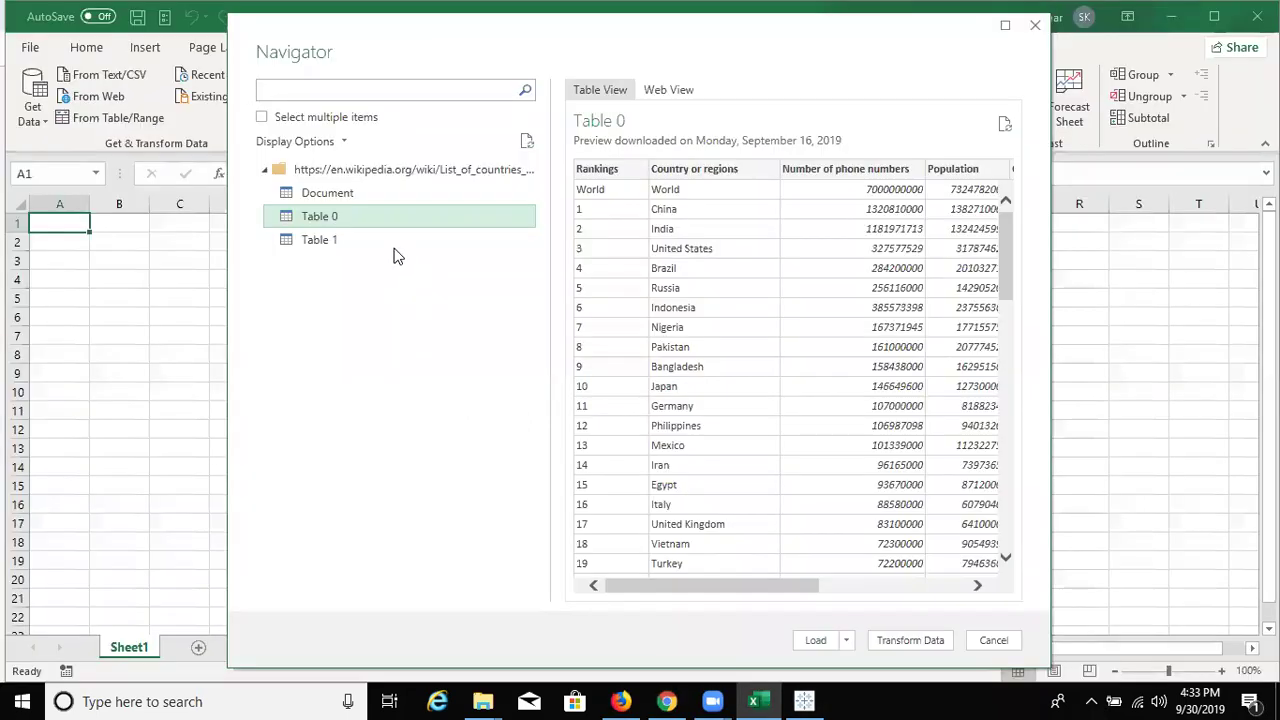
Step: Open Table 0 in the Power Query Editor with Transform Data
click(912, 643)
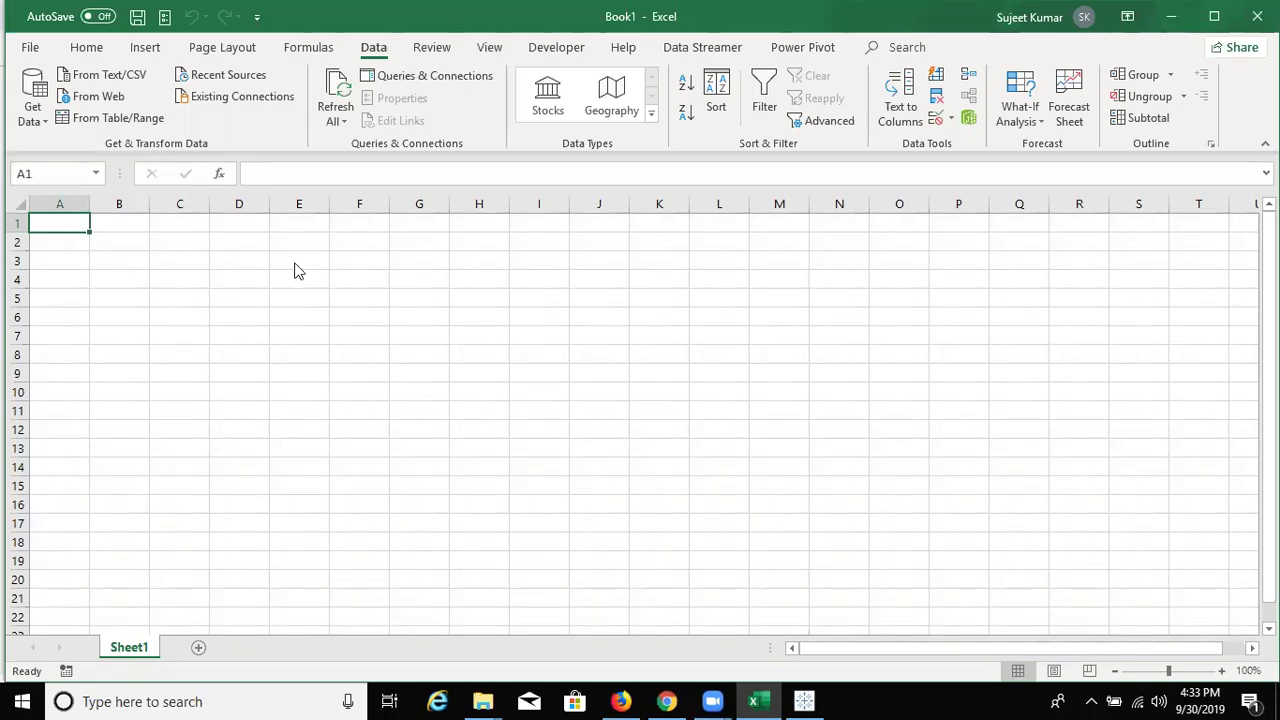
Step: Bring Tableau forward, dismiss the update notice, and cancel the More... file-open dialog
click(826, 698)
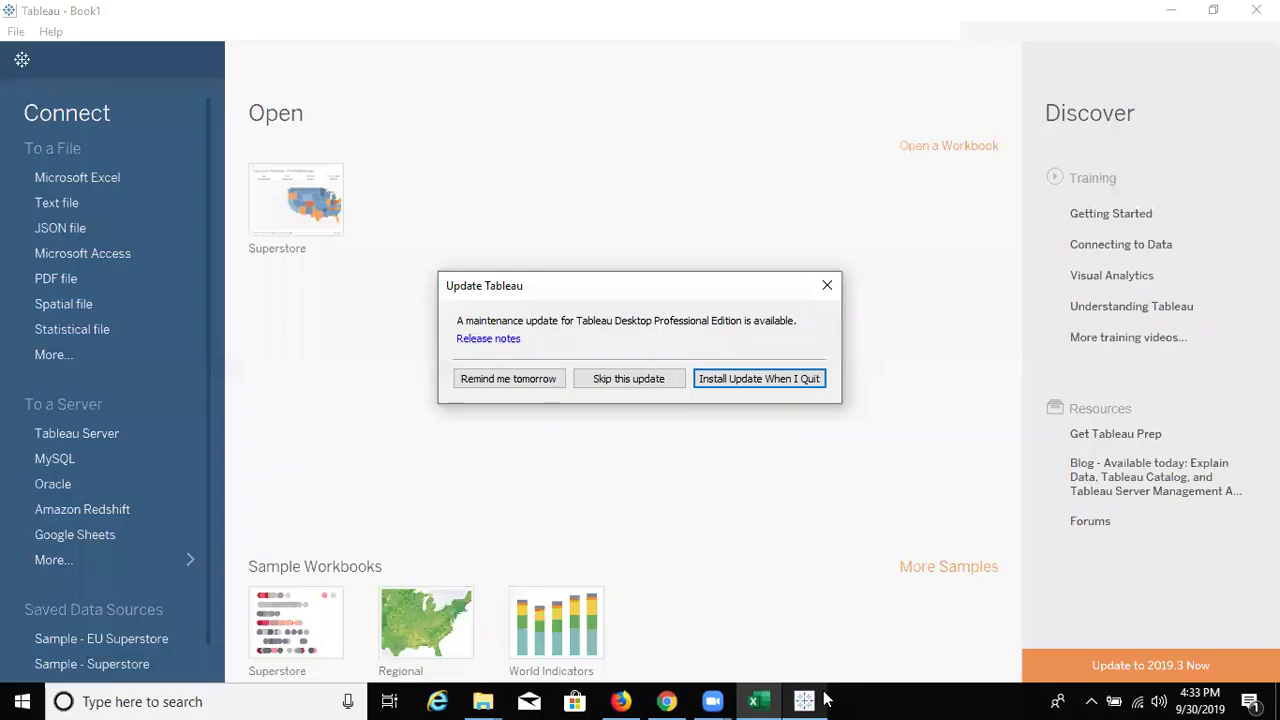
click(517, 385)
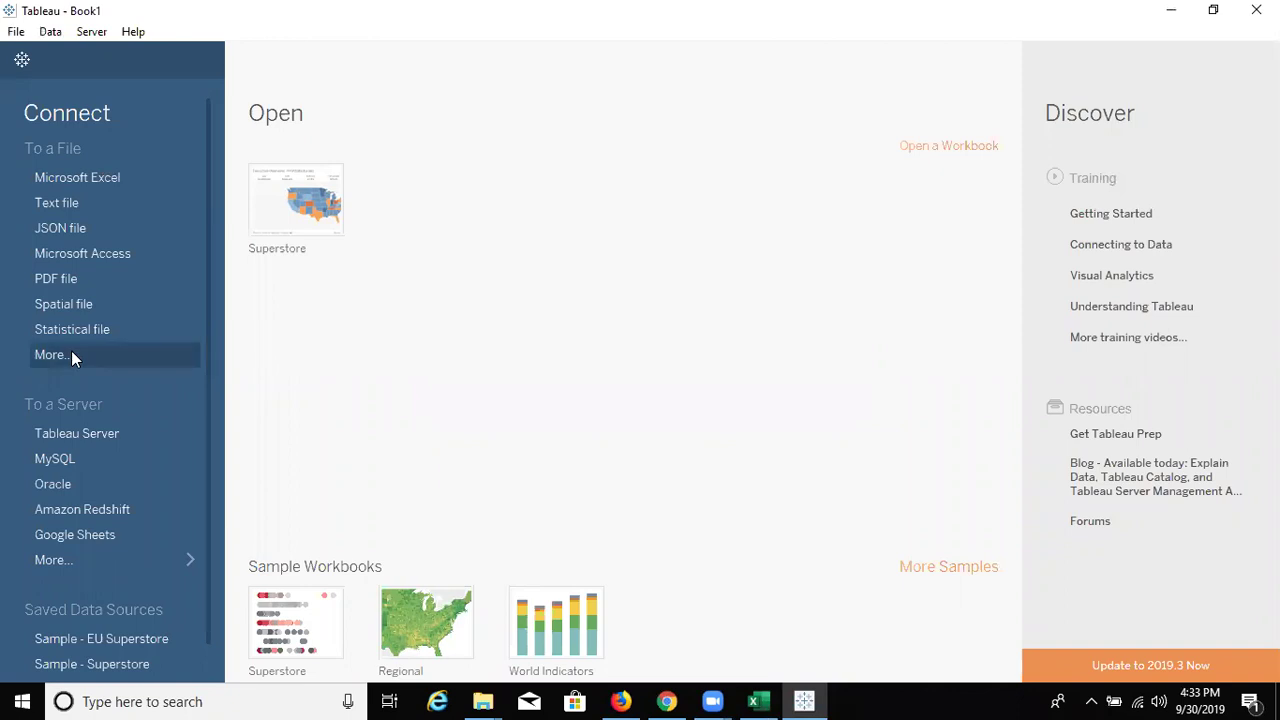
click(139, 340)
key(Escape)
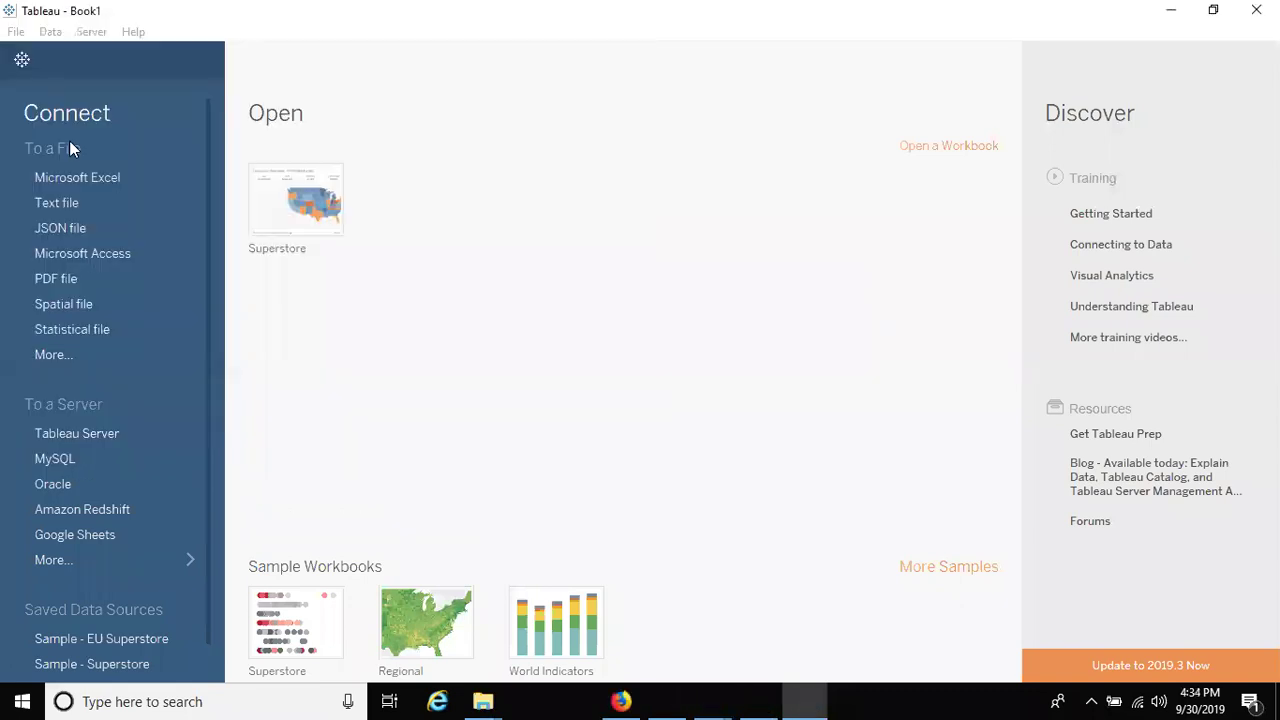
Step: Open the Import.io Magic Connector from the Web Data Connector server options
click(187, 558)
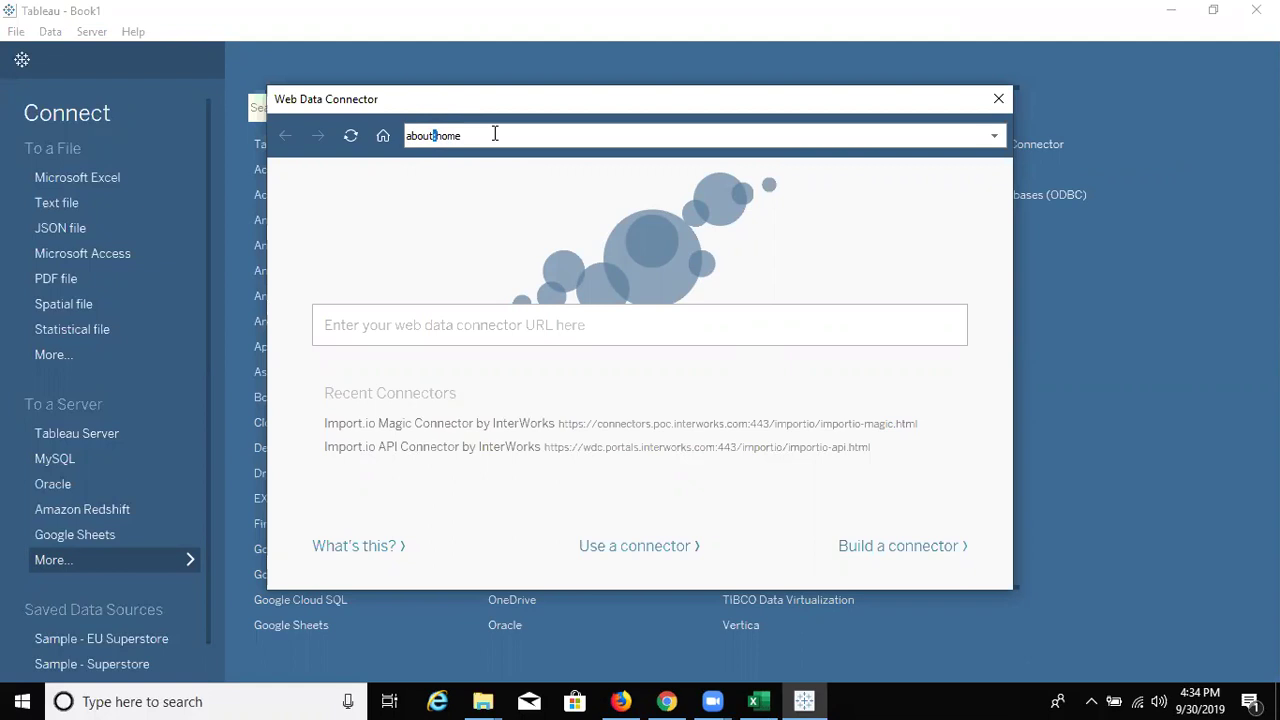
key(ctrl+a)
click(573, 461)
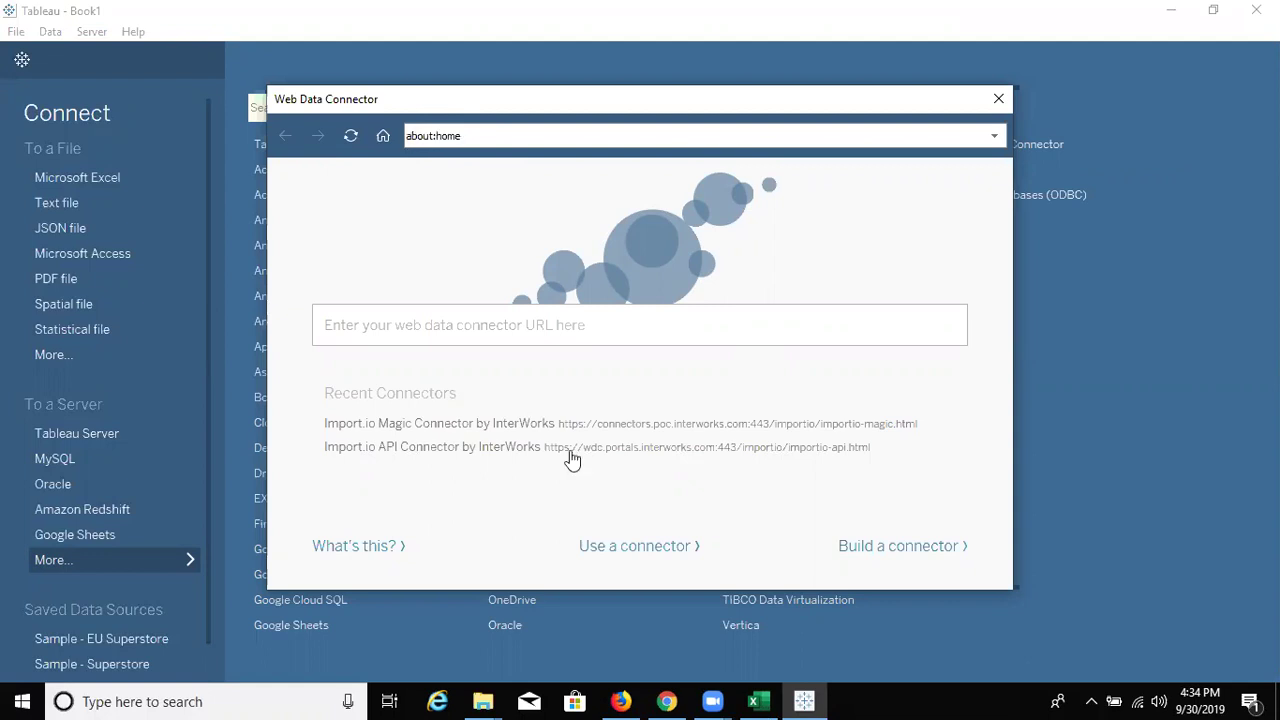
click(617, 426)
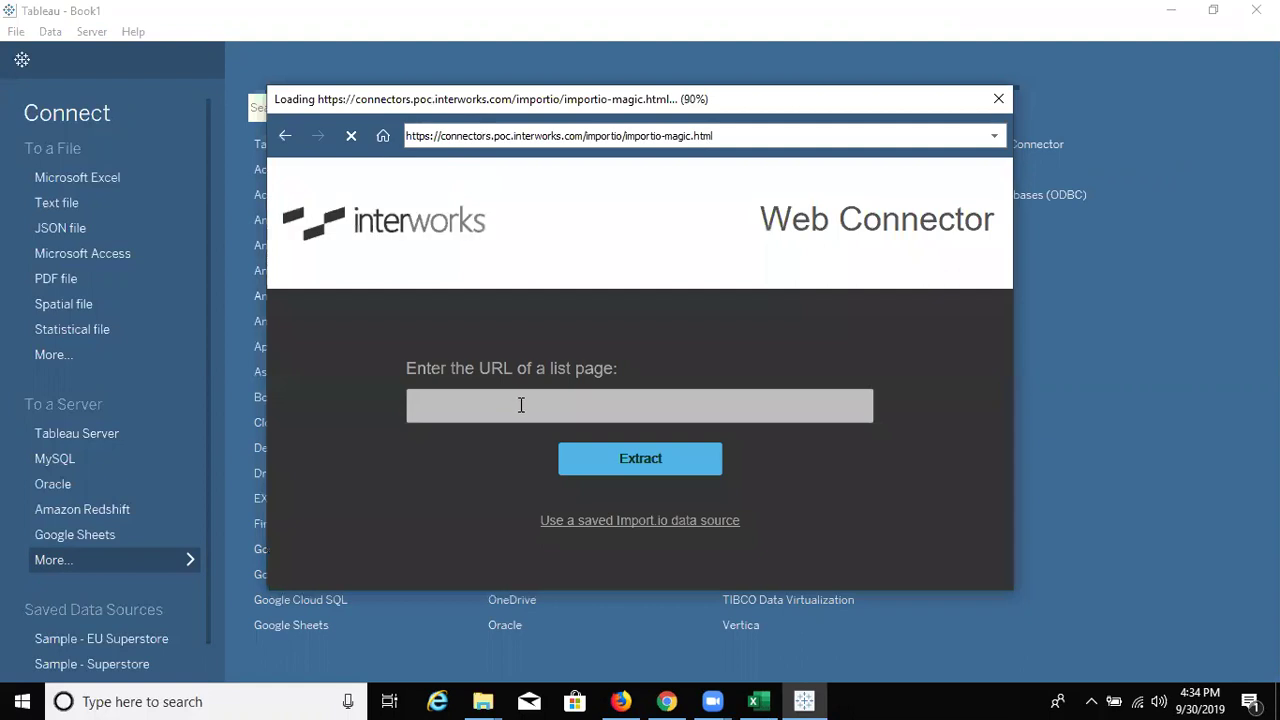
Step: Paste the Wikipedia mobile-phones list URL into the connector and extract its data
click(519, 412)
key(ctrl+v)
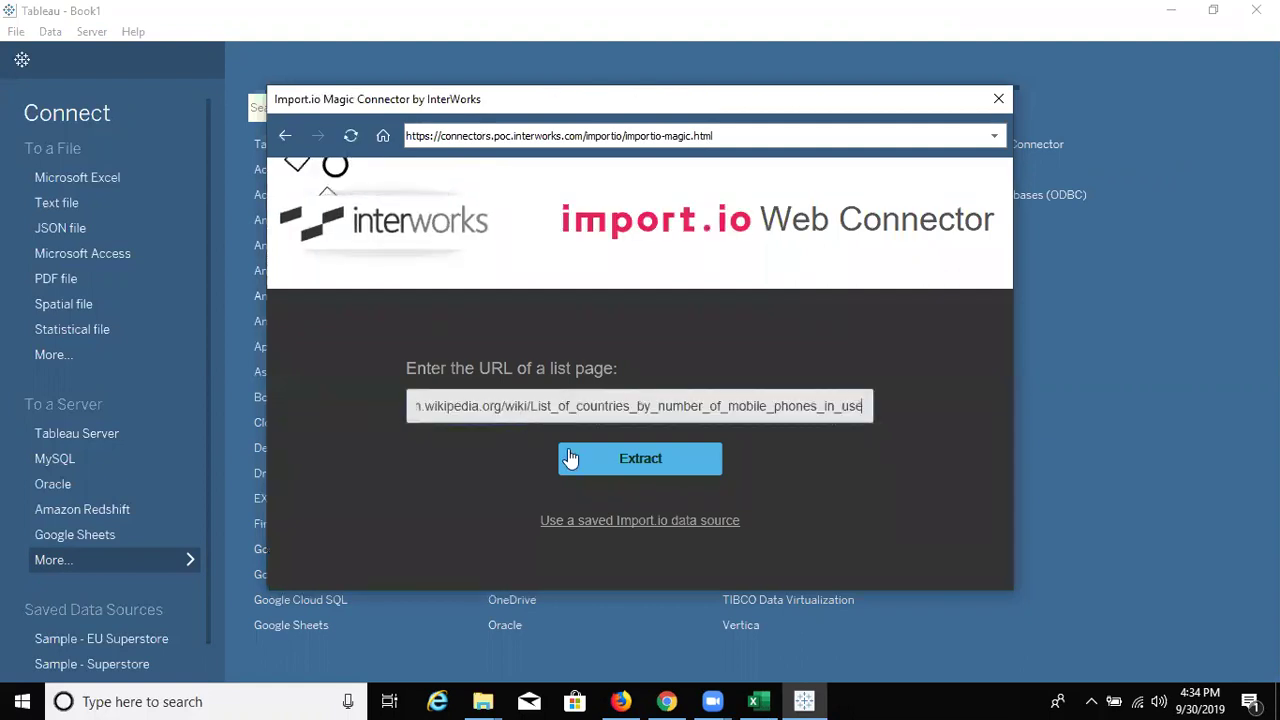
click(576, 458)
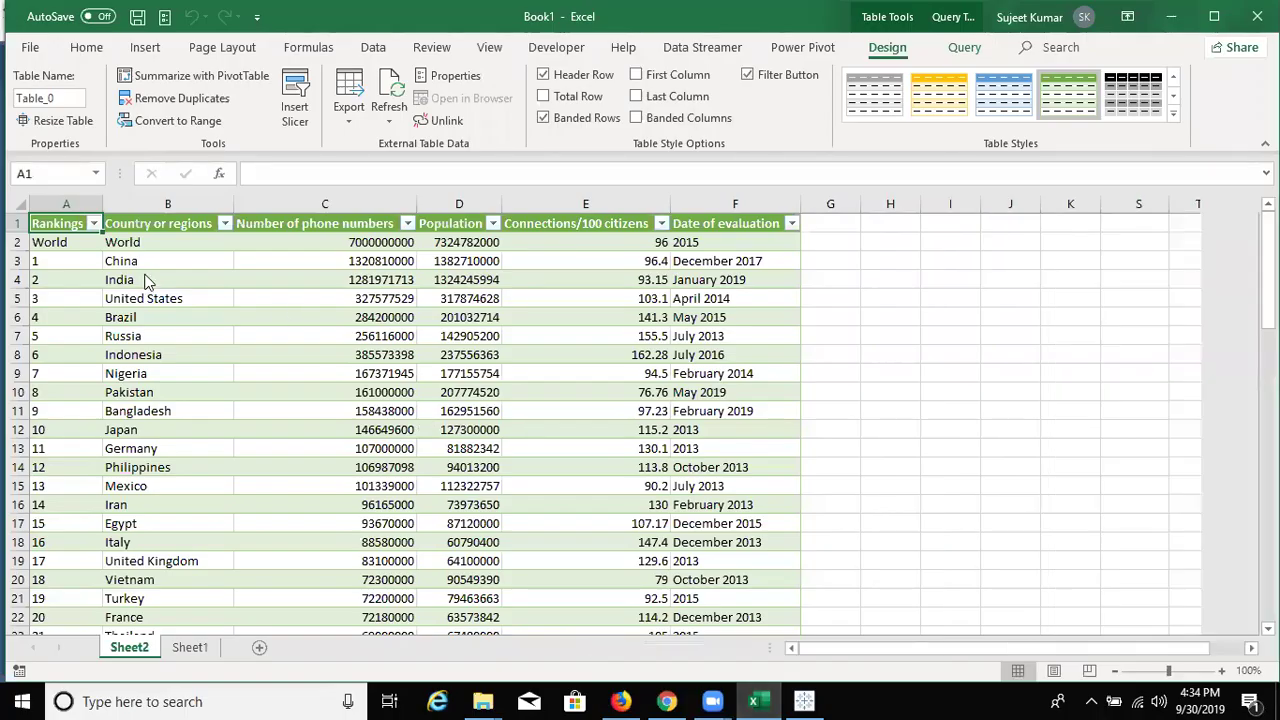
Step: Delete the World table row (row 2) so China becomes ranking 1, then return to the top
click(563, 246)
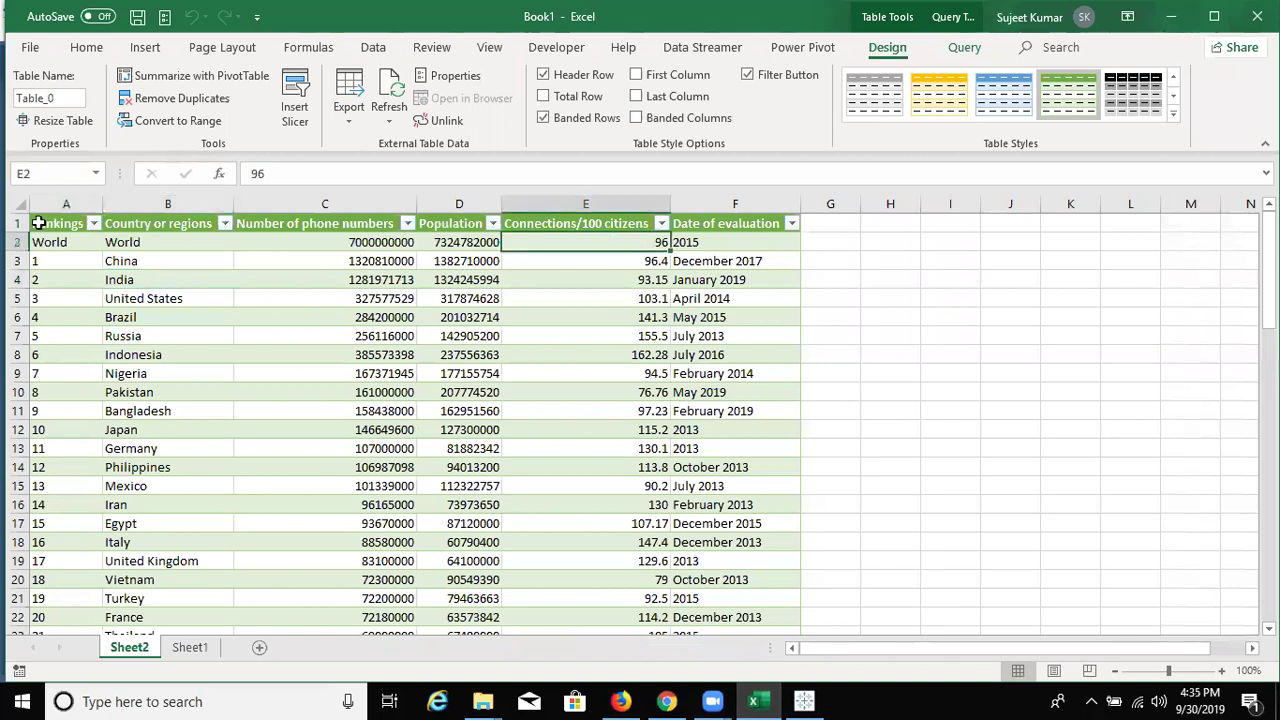
click(14, 242)
right_click(14, 242)
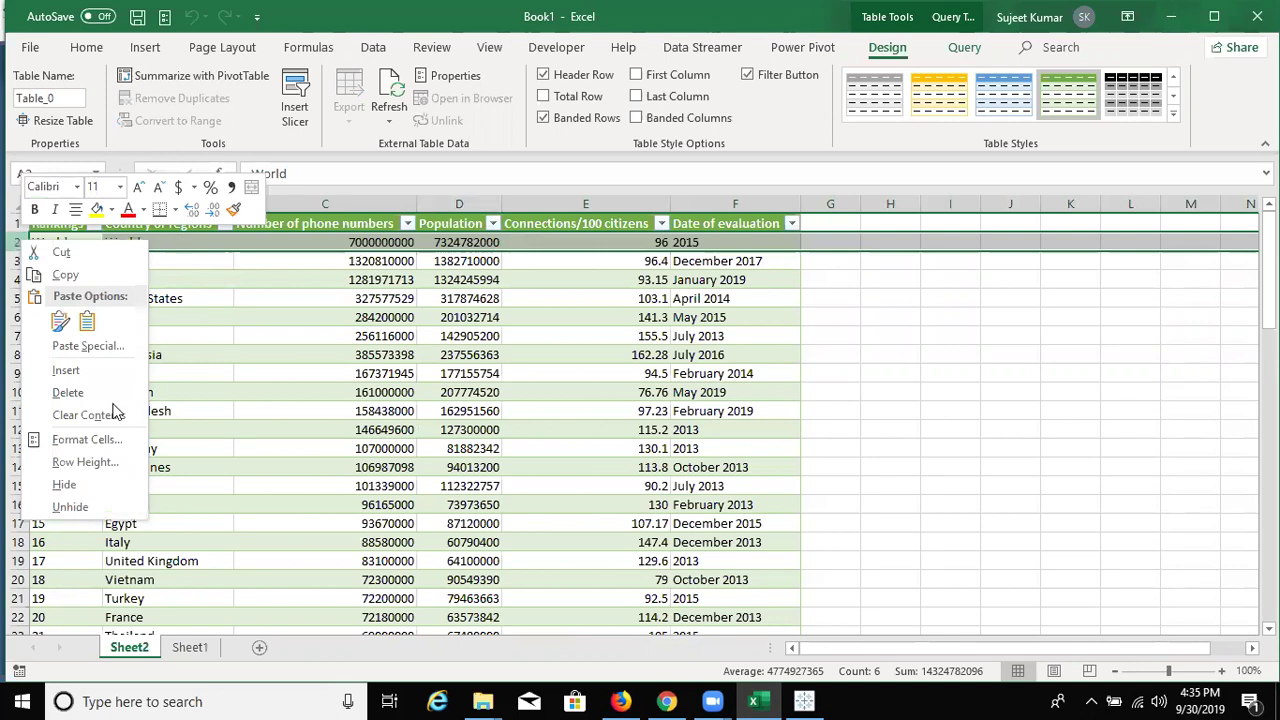
click(68, 392)
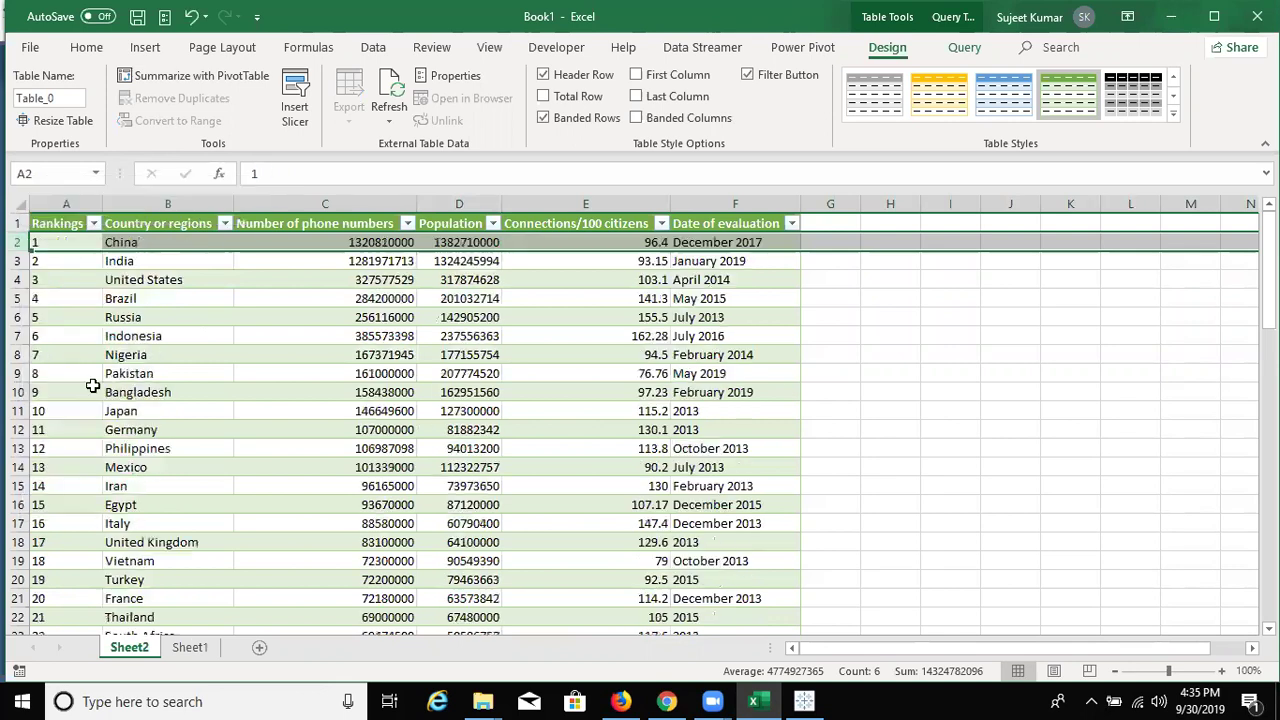
click(214, 334)
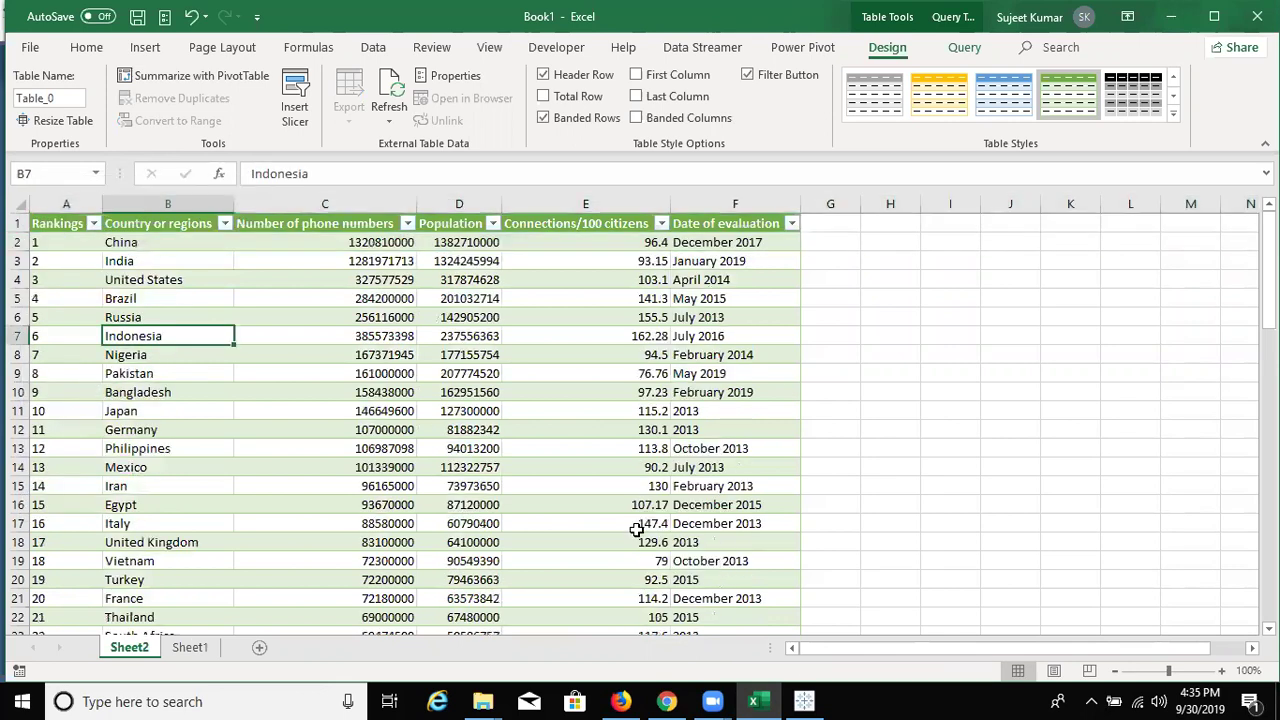
scroll(636, 530, down, 9)
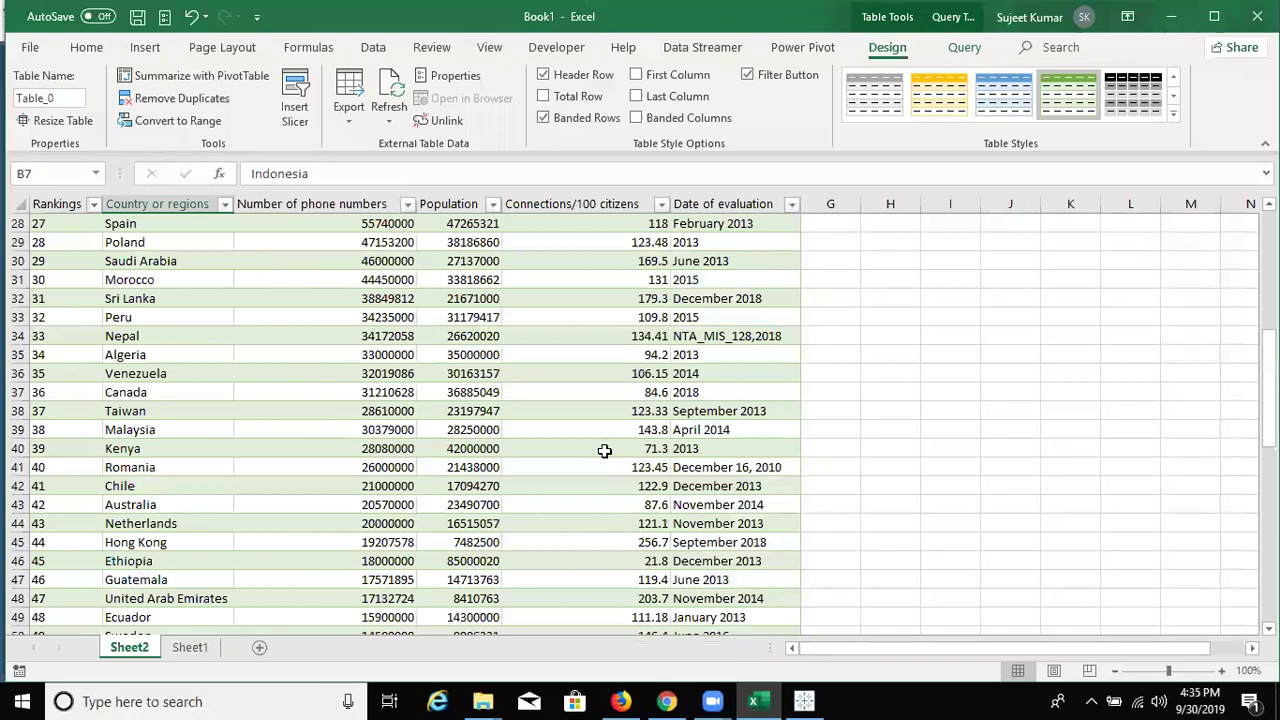
scroll(606, 449, down, 7)
key(Tab)
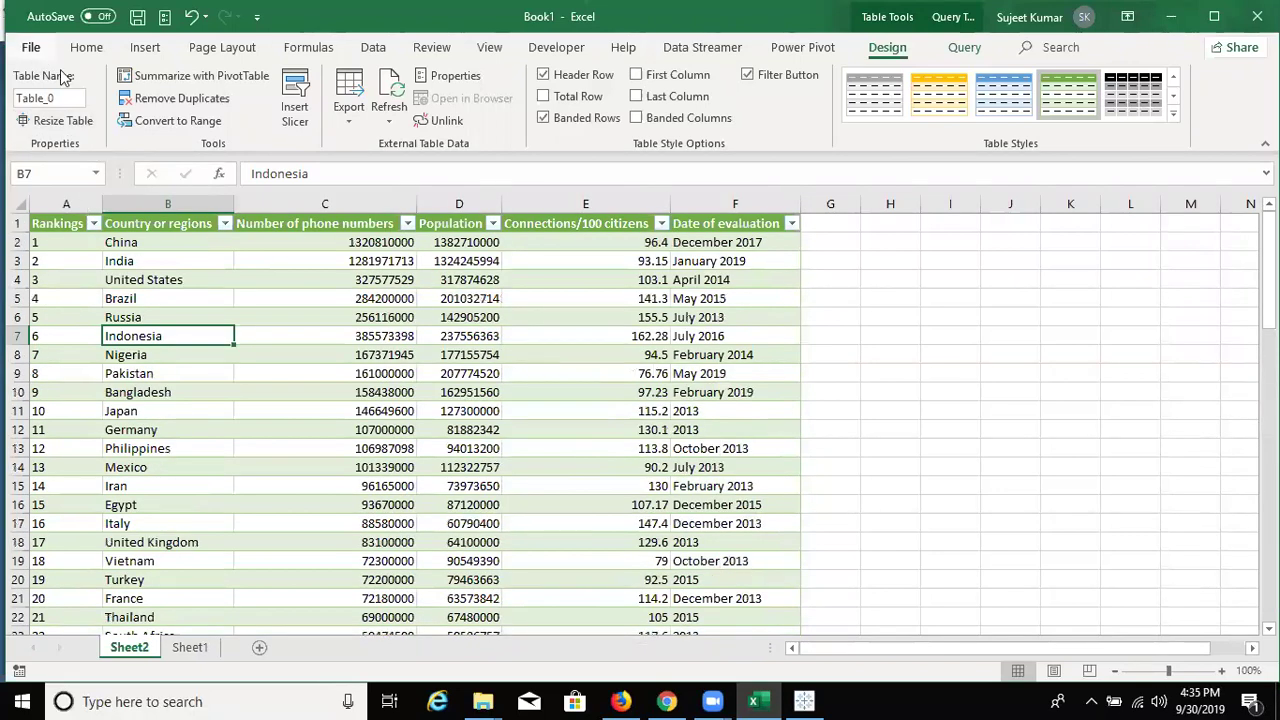
Step: Browse the Desktop in the Open dialog, then cancel without opening any file
key(alt+f)
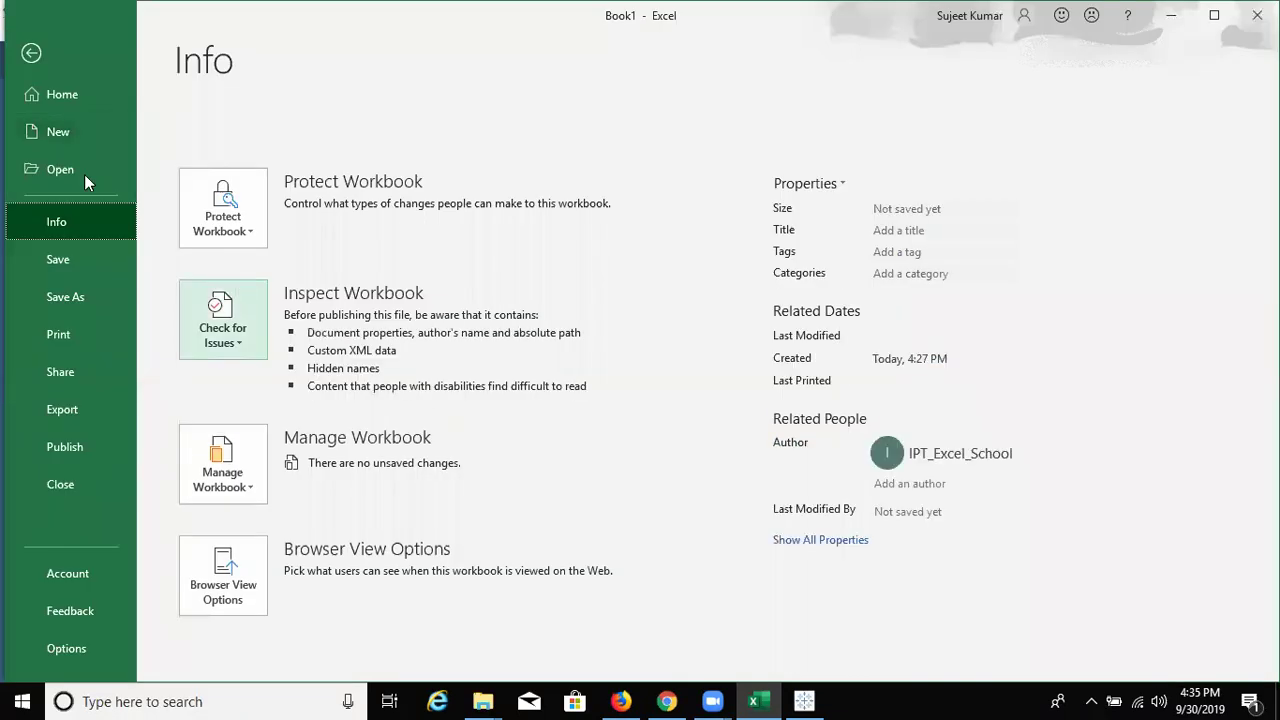
key(Up)
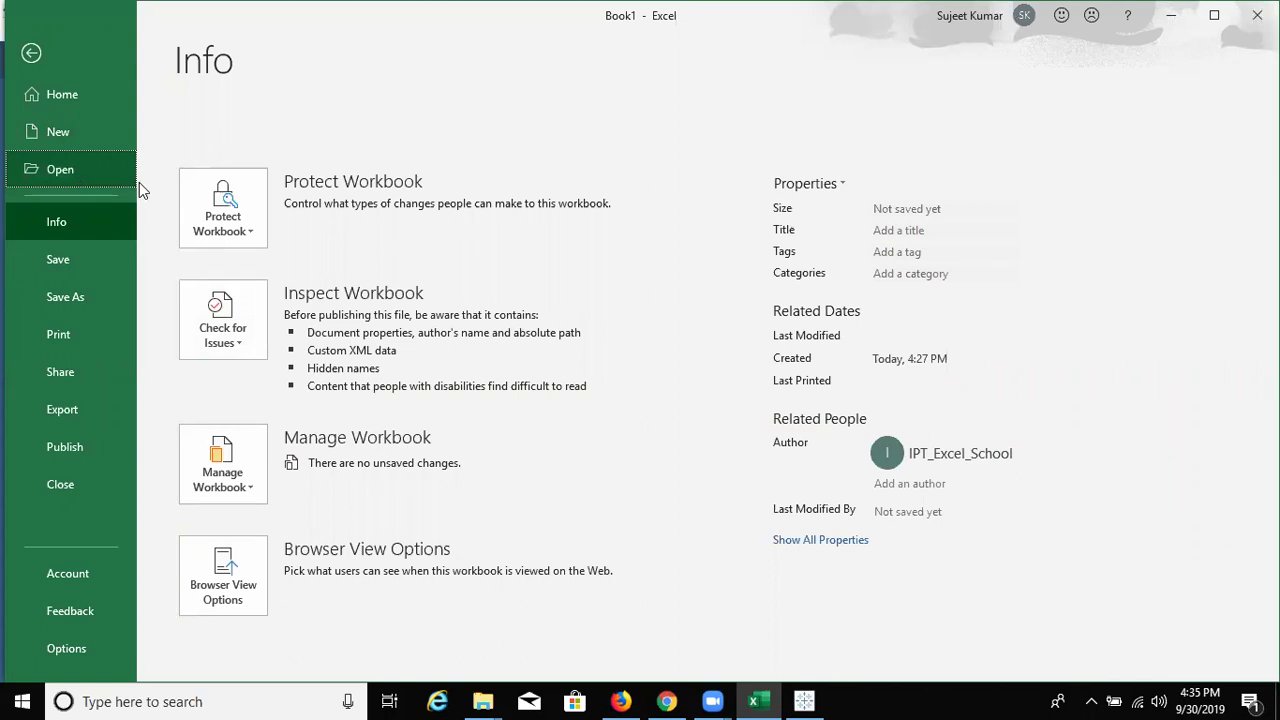
key(Return)
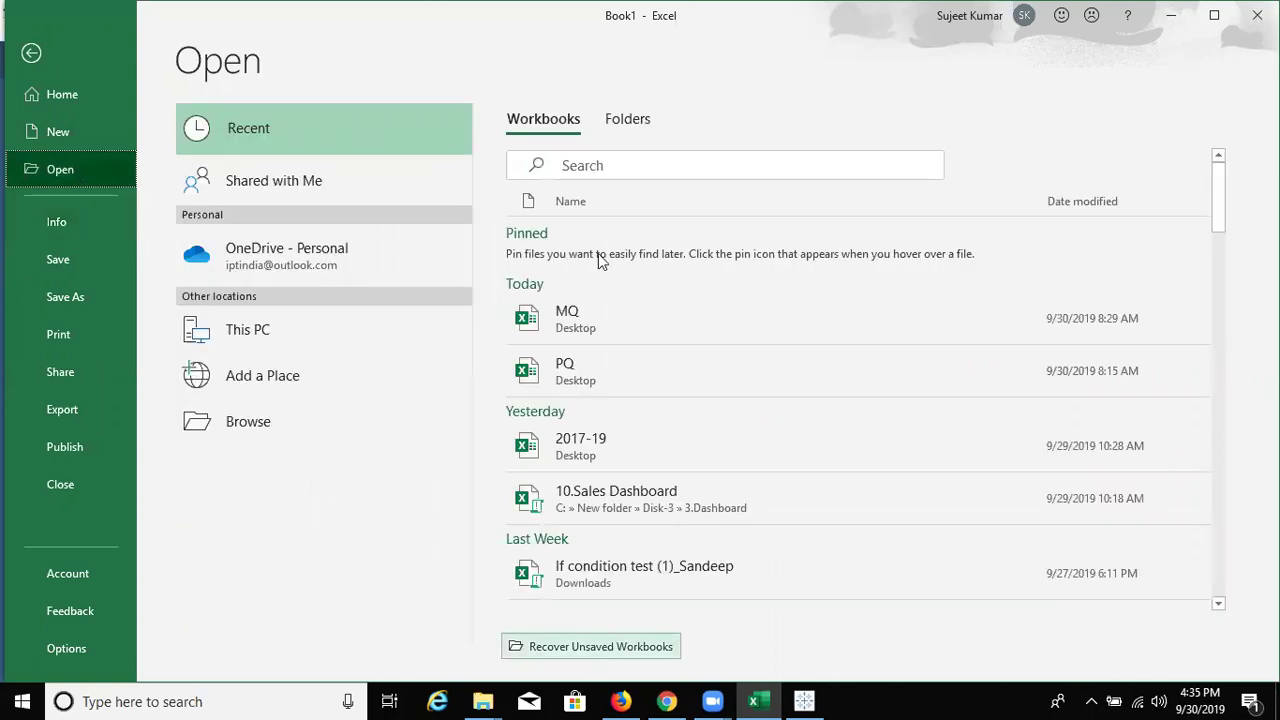
key(Down)
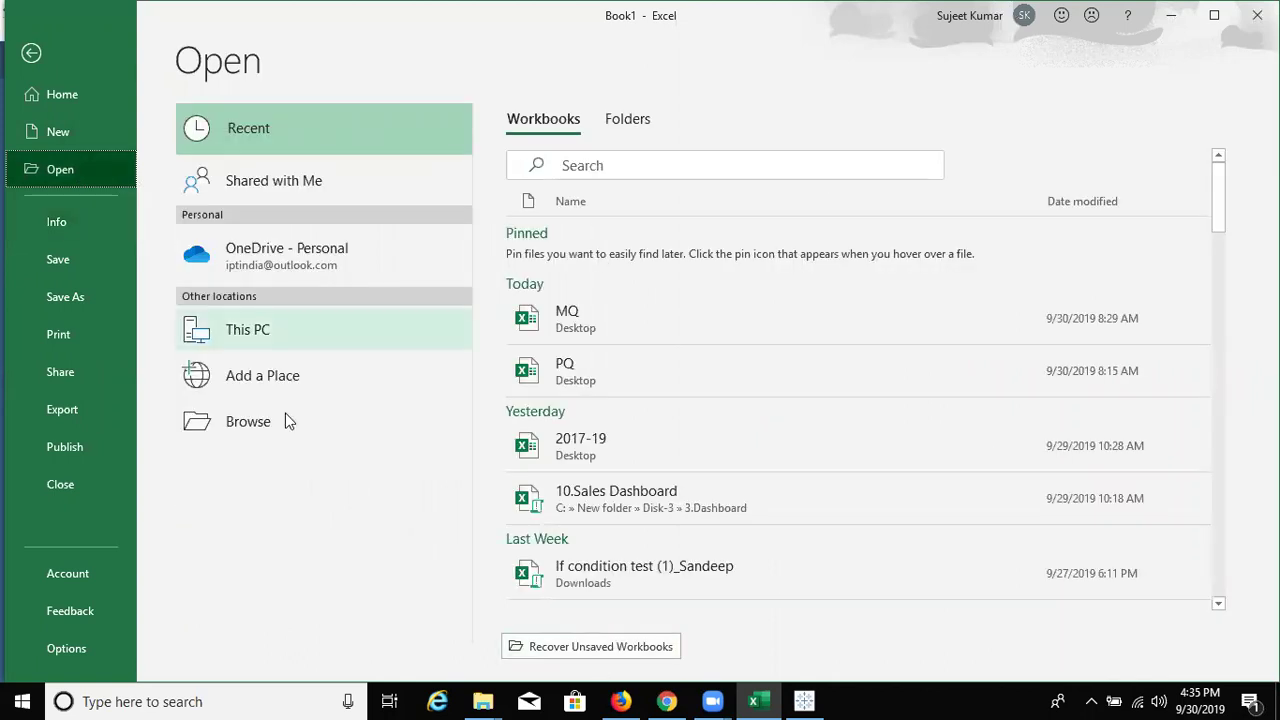
key(Down)
key(Down)
click(806, 701)
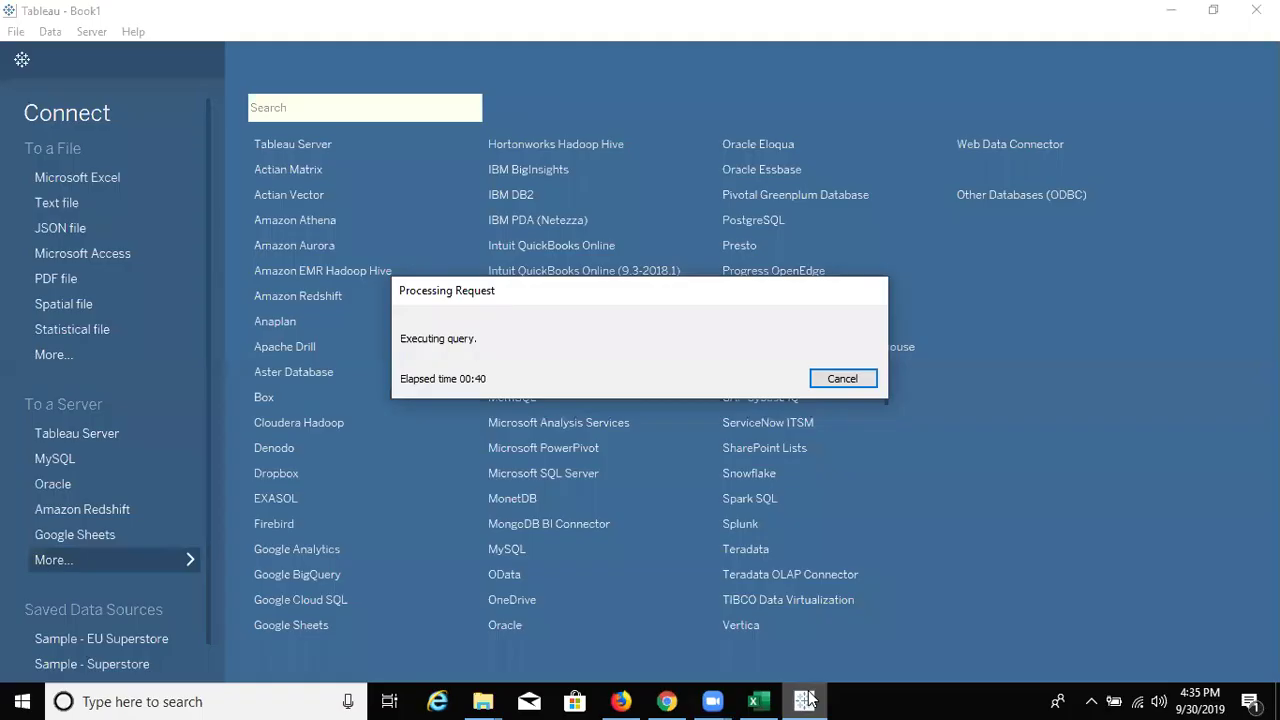
click(758, 701)
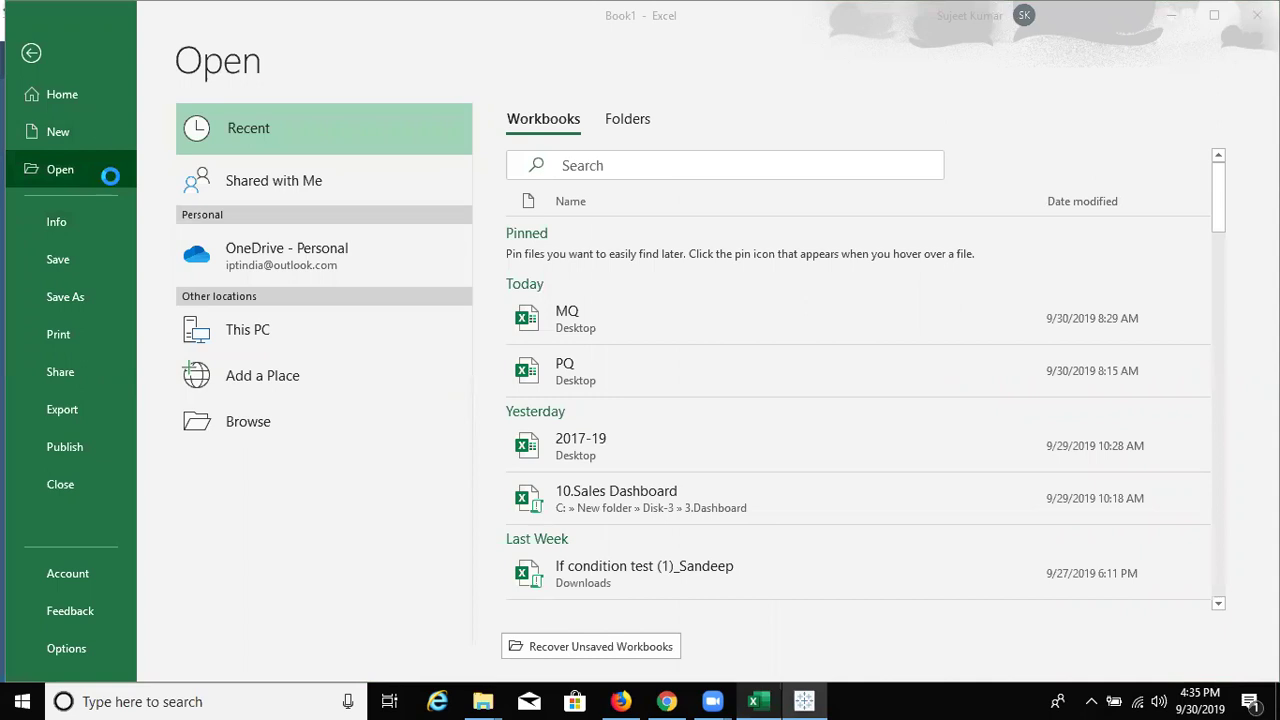
click(247, 402)
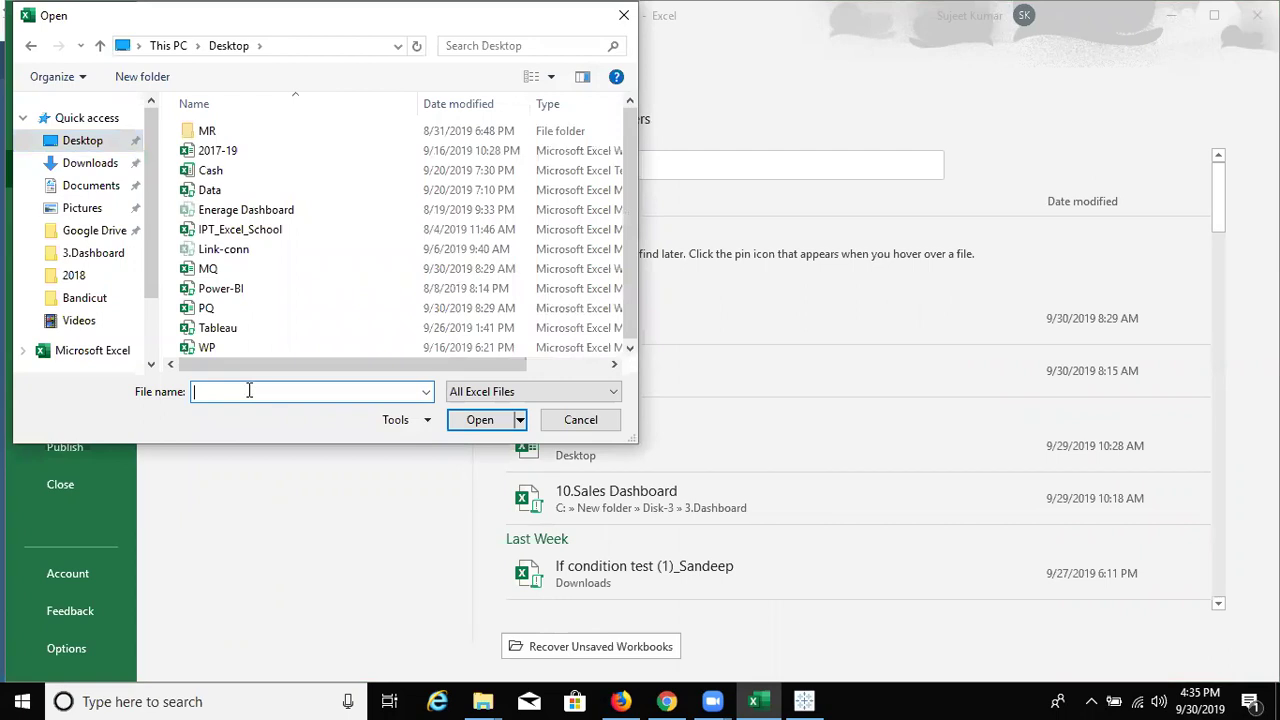
text(DC)
click(490, 393)
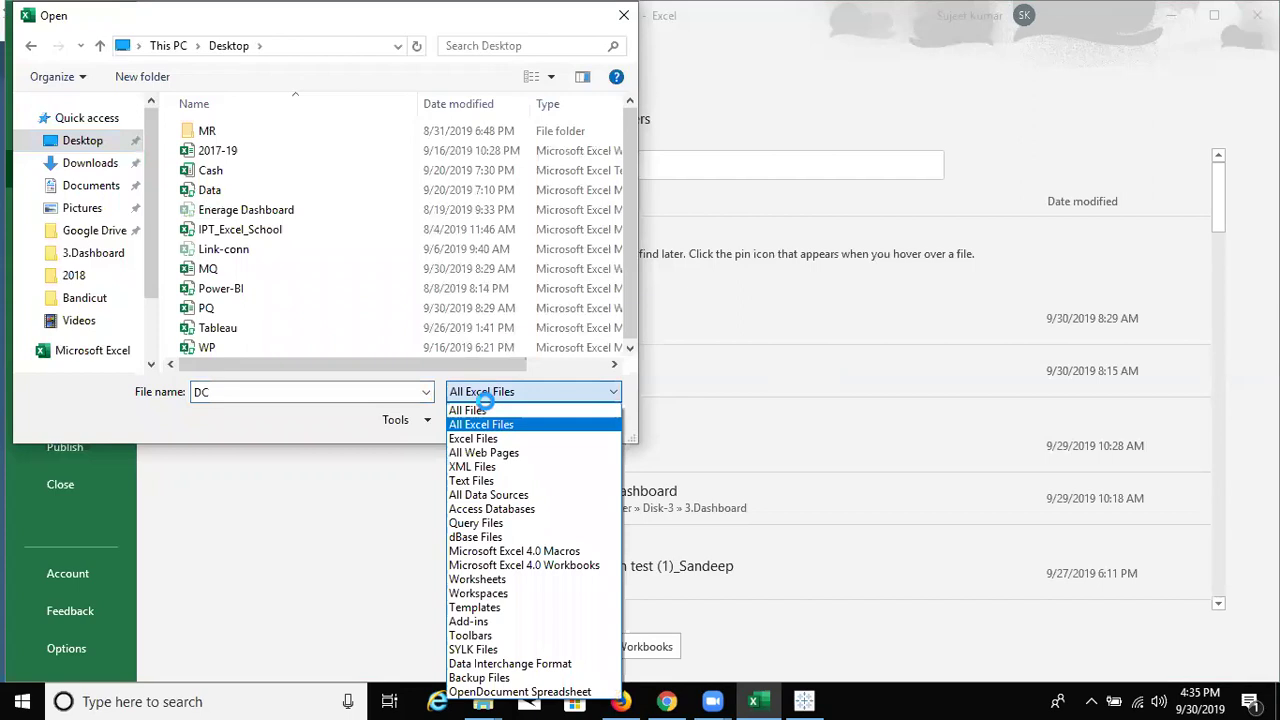
key(Escape)
key(Escape)
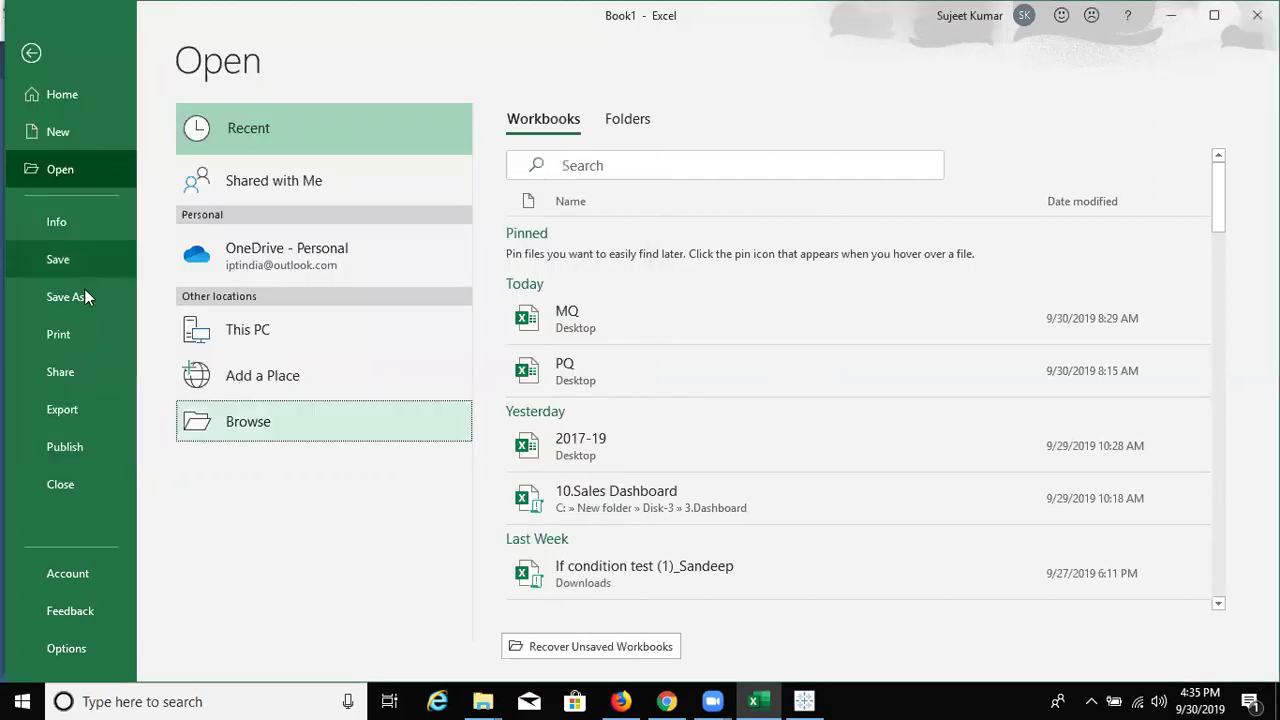
Step: Save the workbook to the Desktop as DQ in Excel Workbook (*.xlsx) format
click(85, 293)
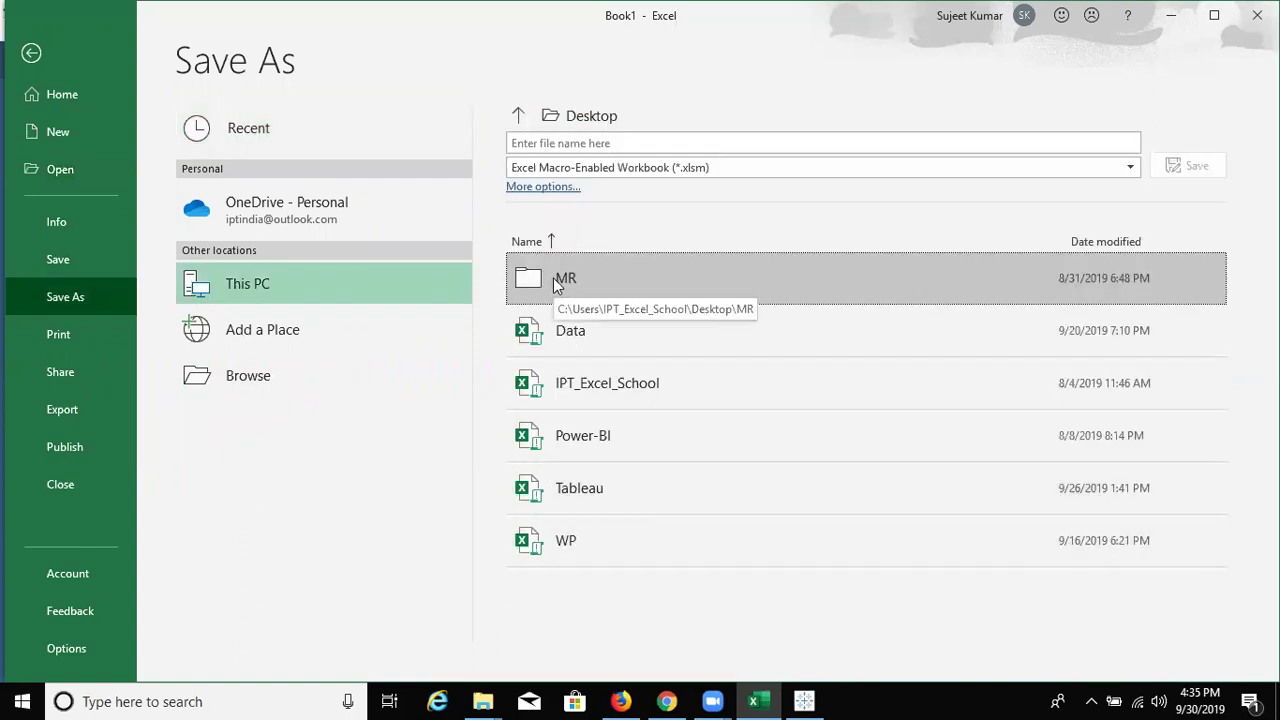
click(639, 144)
text(DQ)
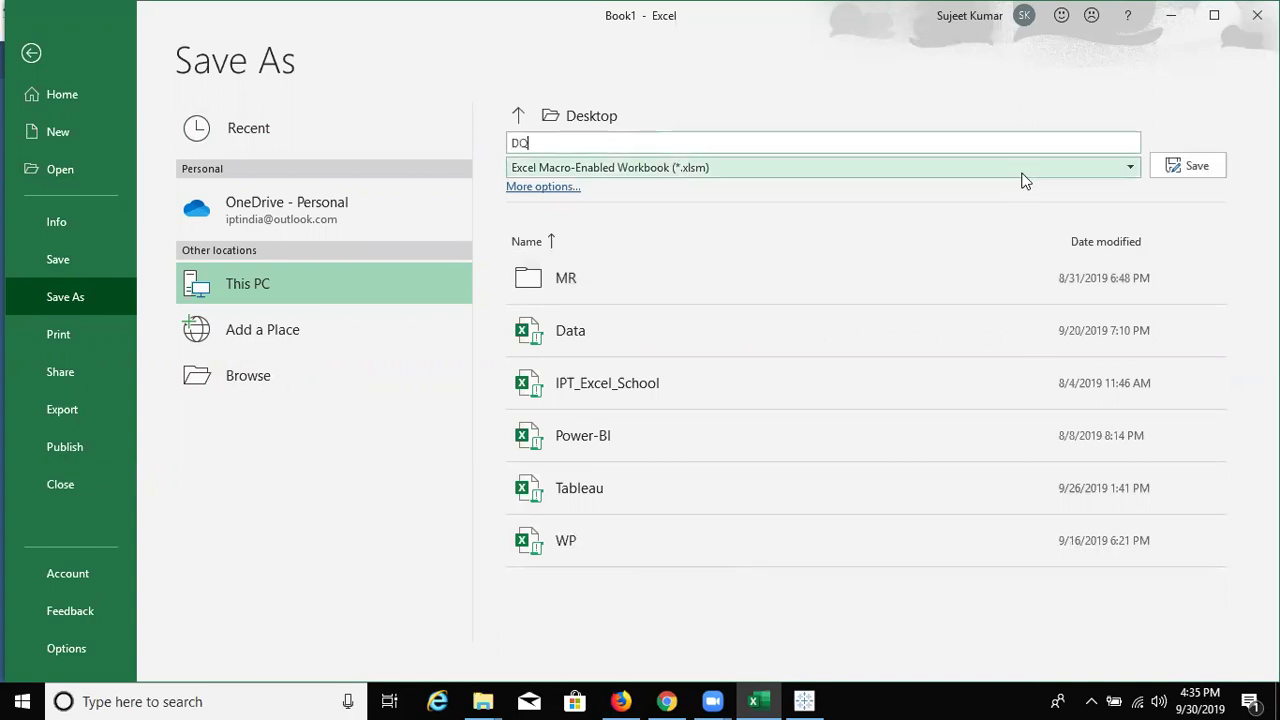
click(1014, 172)
click(996, 188)
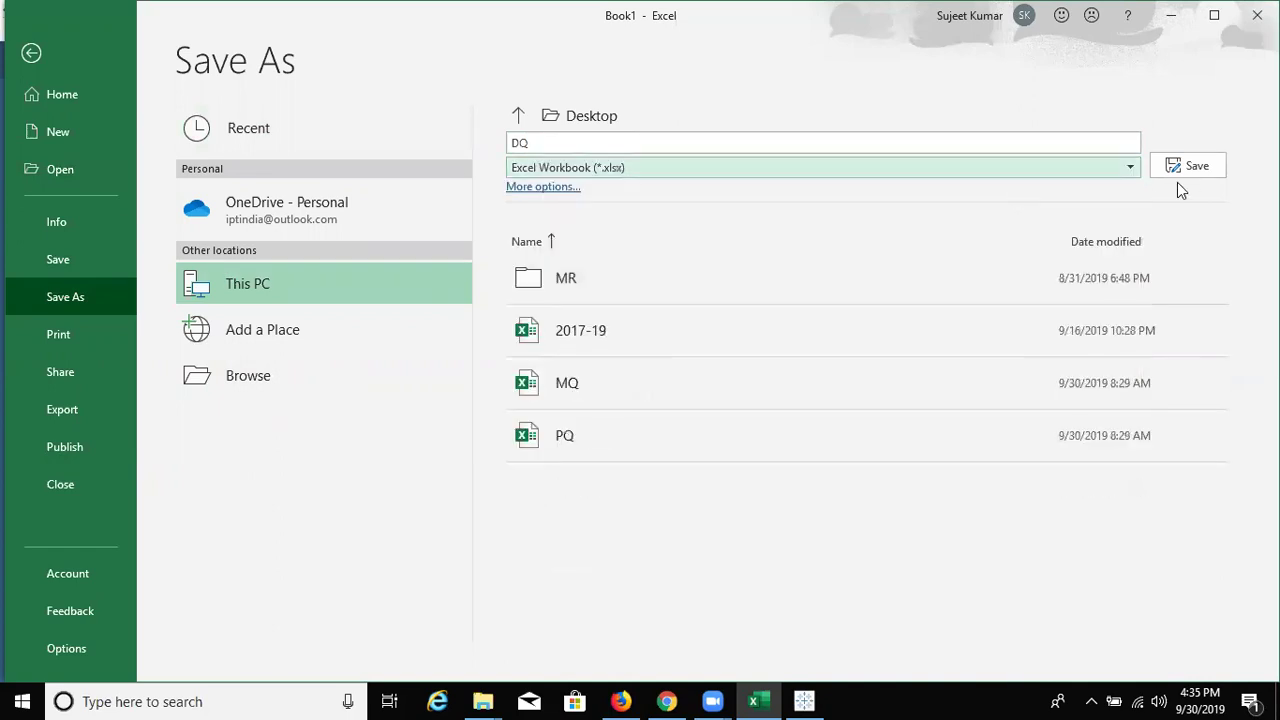
click(1190, 169)
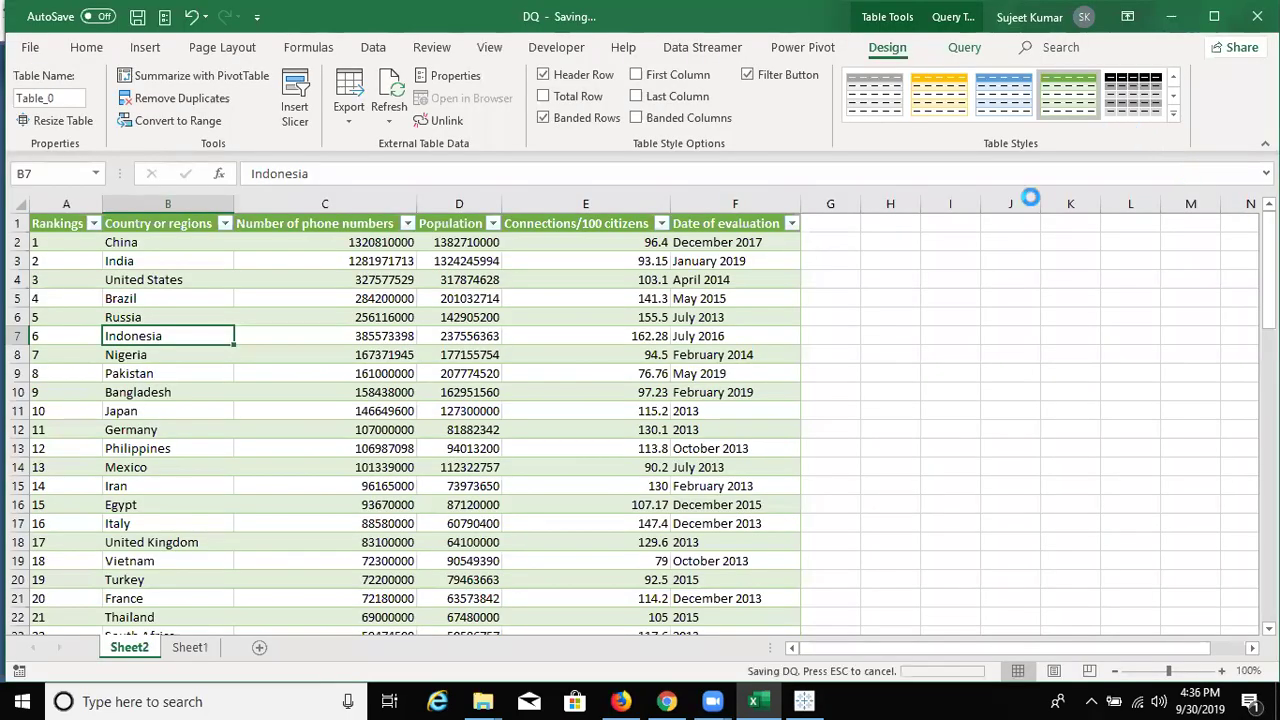
Step: Cancel Tableau's long-running Processing Request query and go back to the DQ workbook
click(806, 701)
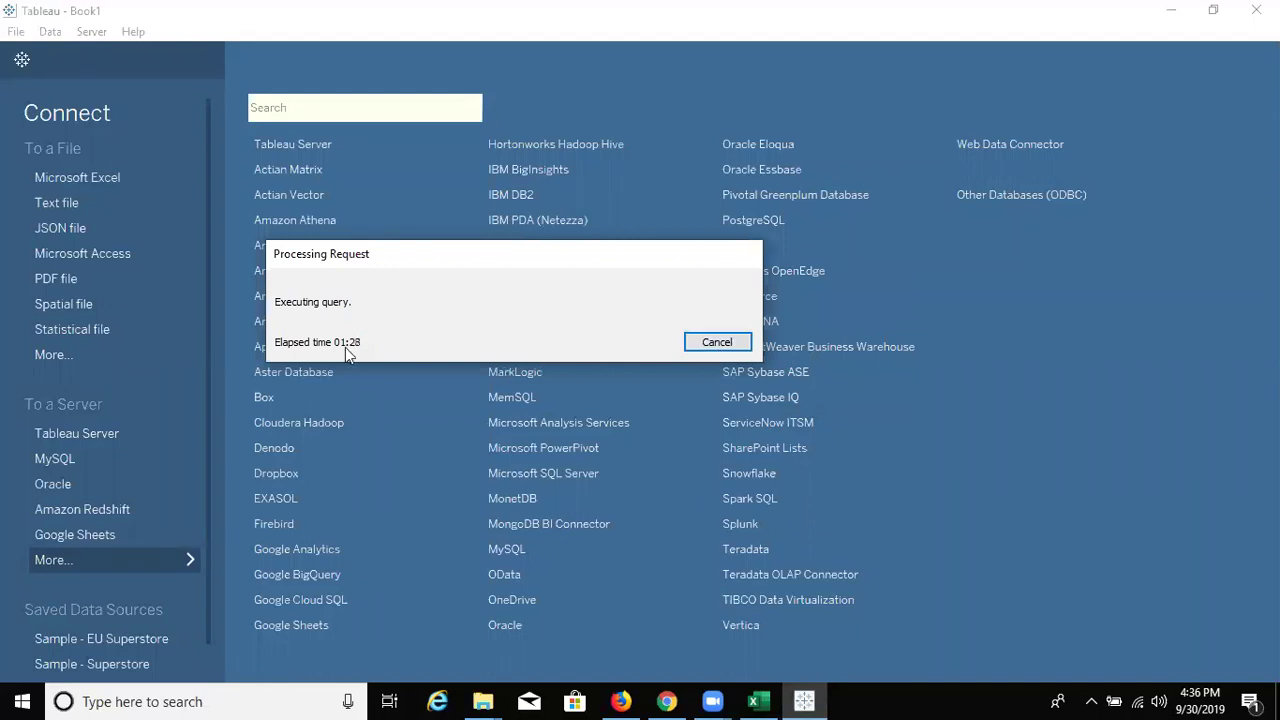
click(715, 344)
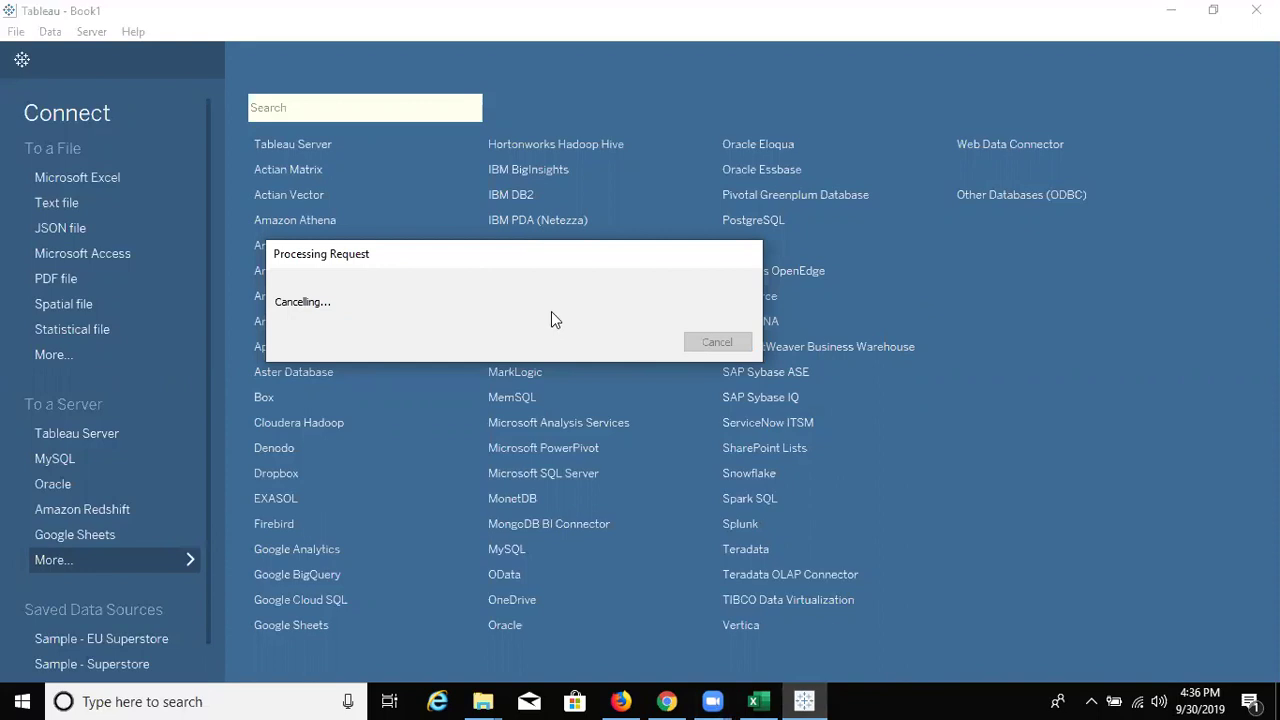
click(758, 701)
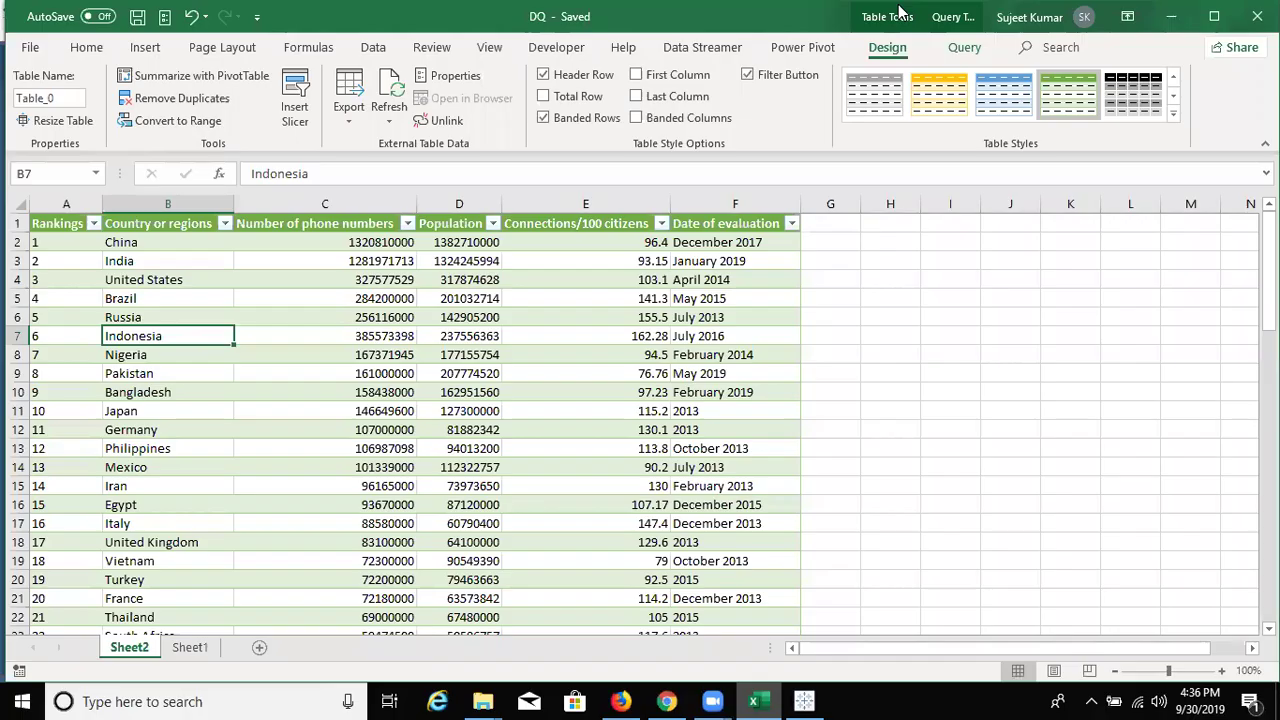
Step: Search the Start menu for 'outlook' so the Outlook app shows as best match
key(alt+Tab)
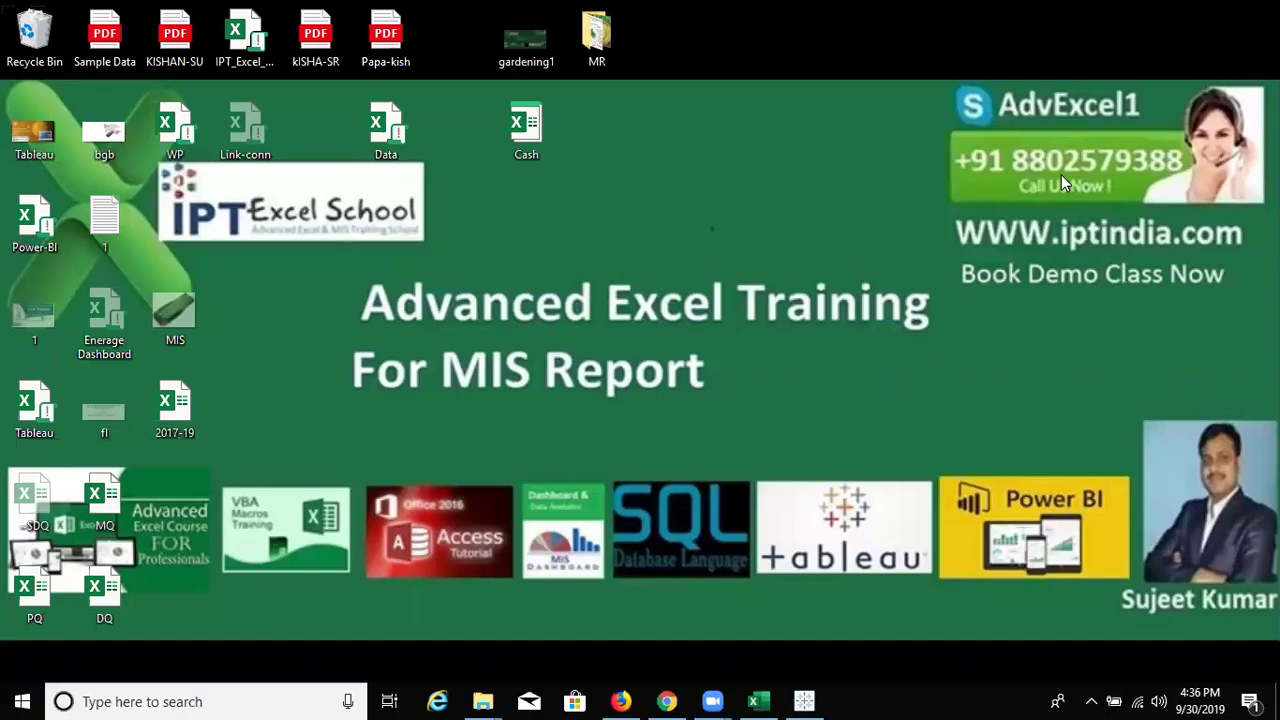
key(super)
text(ut)
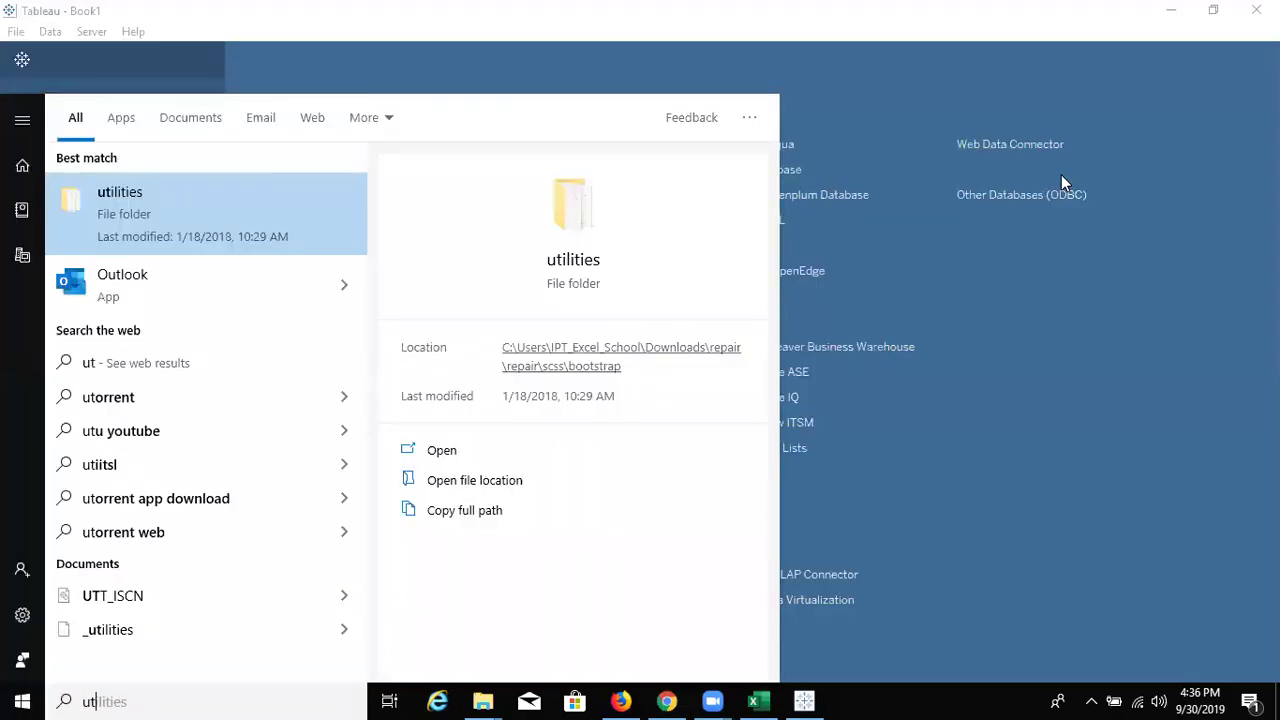
key(BackSpace)
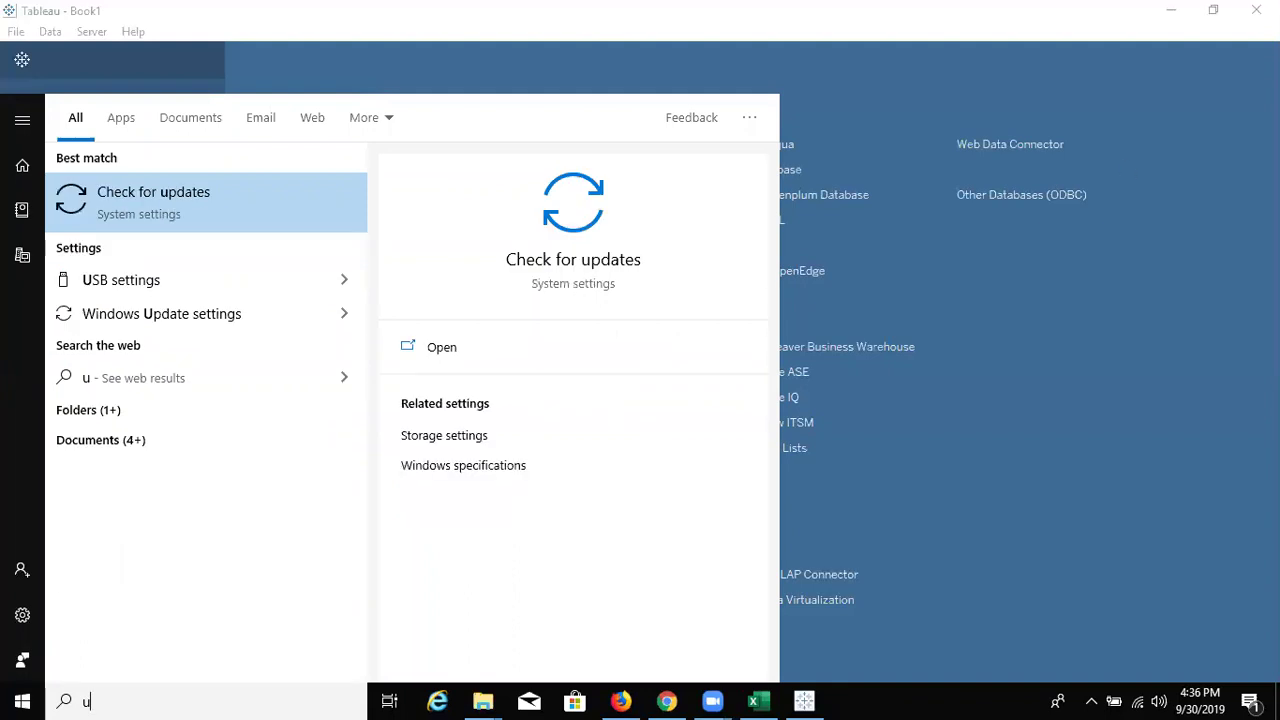
key(BackSpace)
text(out)
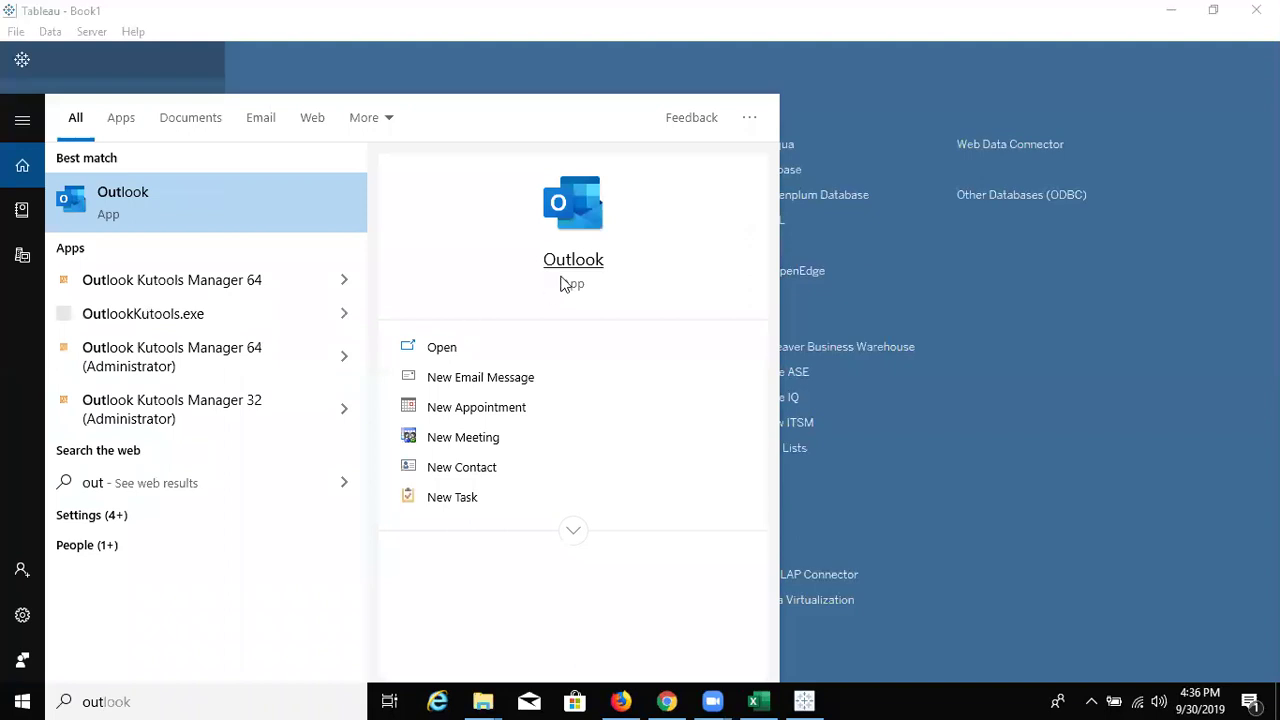
click(572, 376)
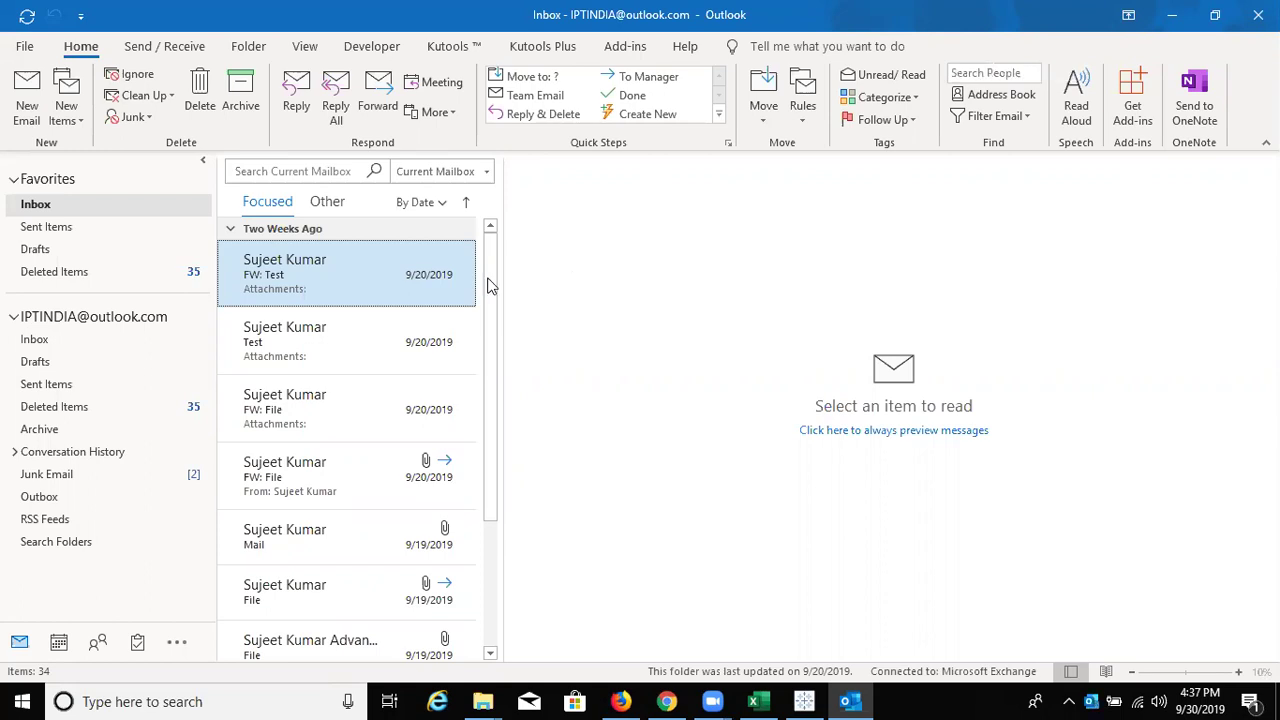
scroll(472, 480, down, 3)
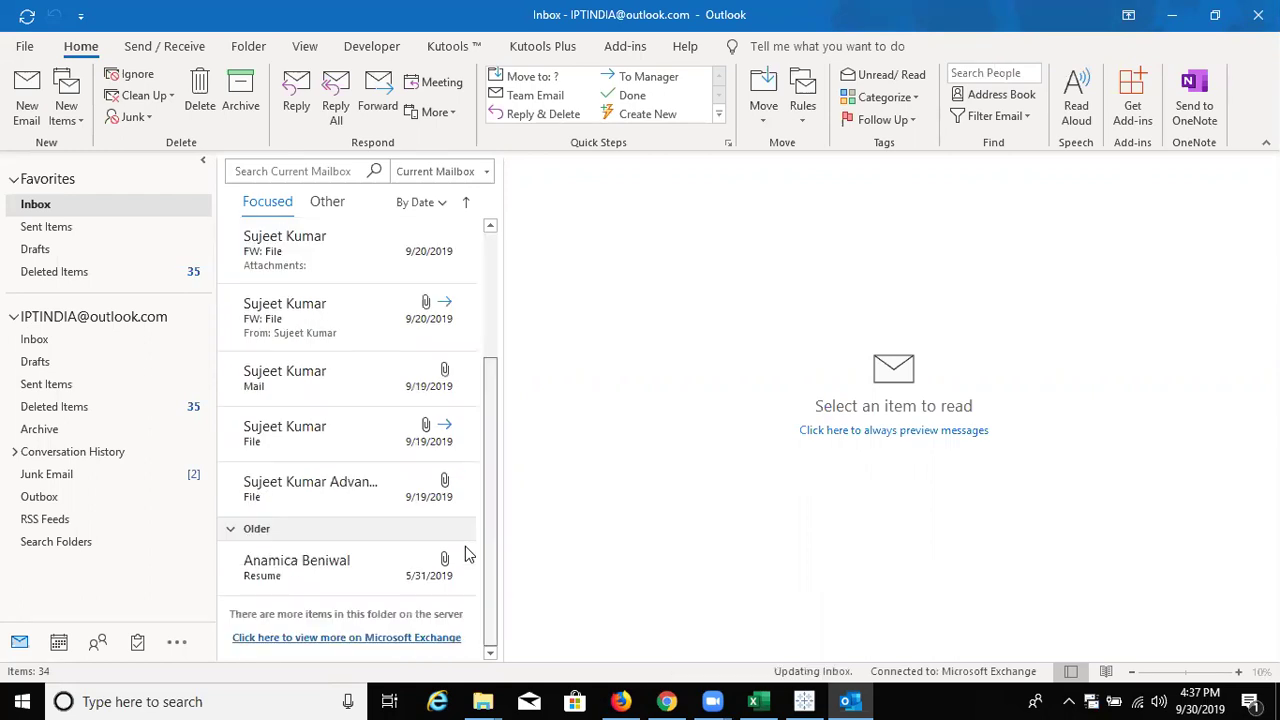
scroll(478, 264, up, 3)
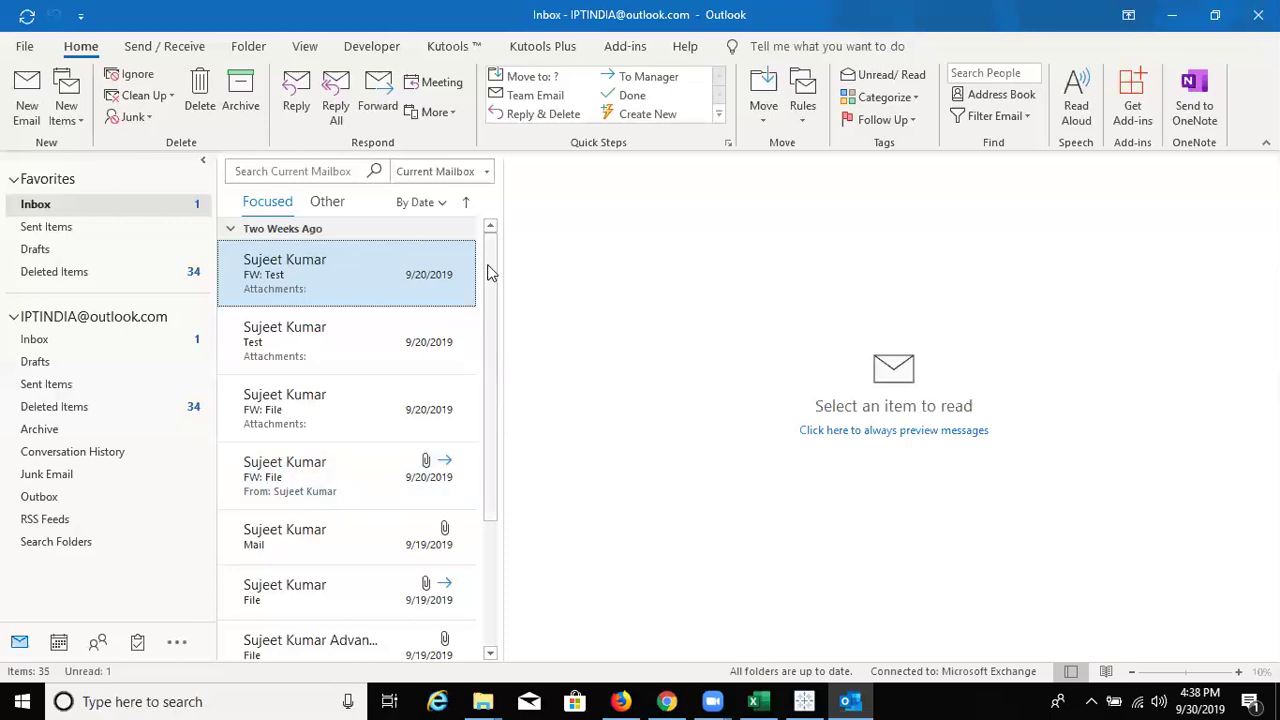
Step: Leave the Outlook inbox and bring the Tableau window, still cancelling its request, to the front
drag(490, 270, 493, 482)
scroll(504, 386, up, 3)
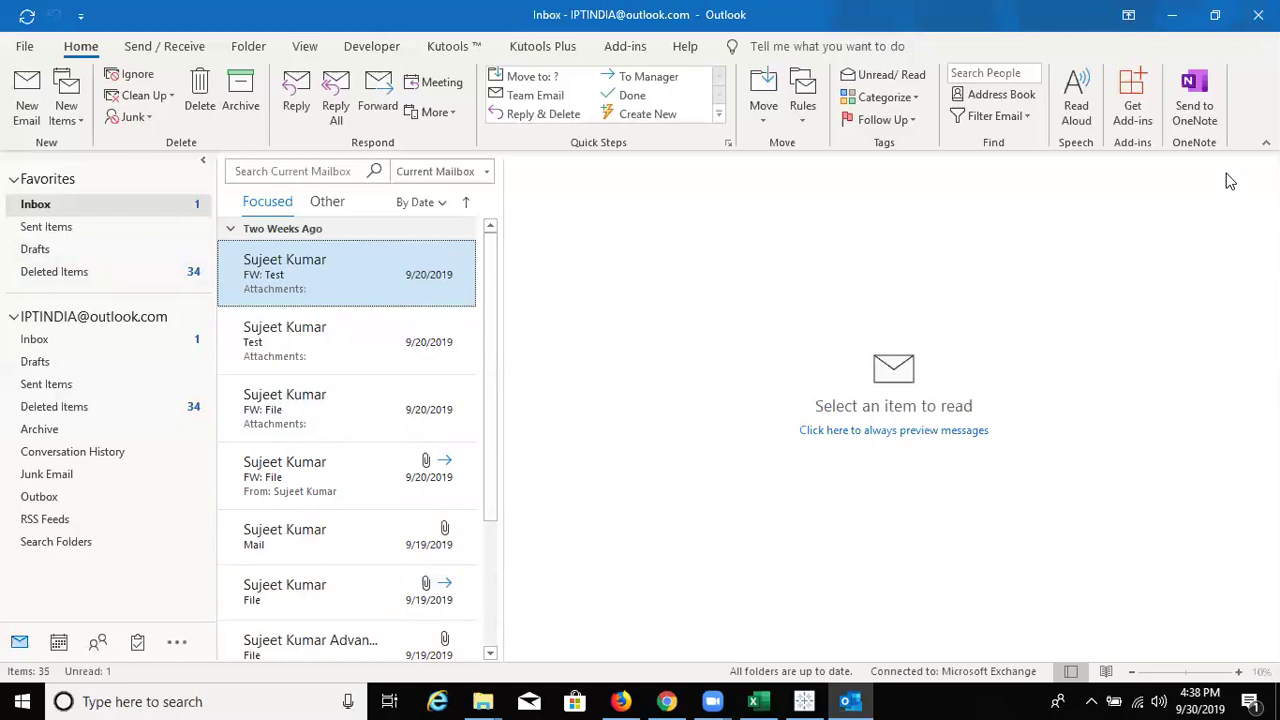
click(804, 701)
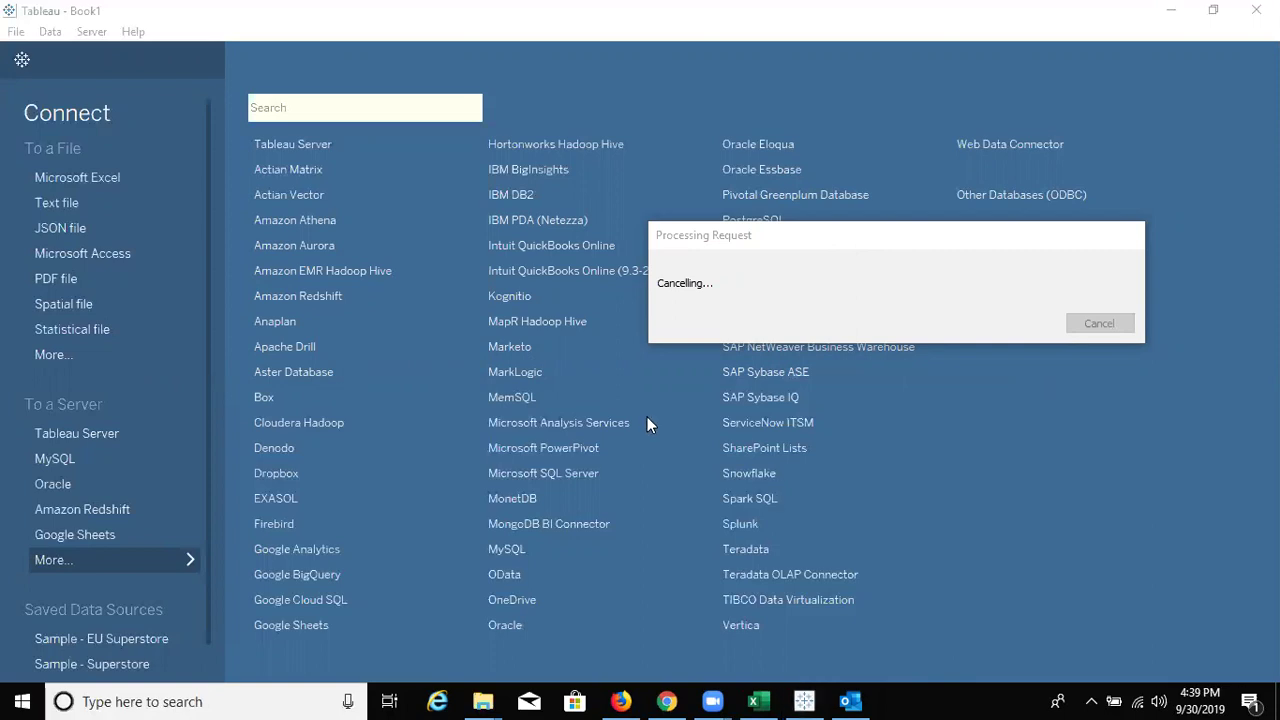
Step: End the unresponsive Tableau (2) app in Task Manager's detailed view
key(ctrl+shift+Escape)
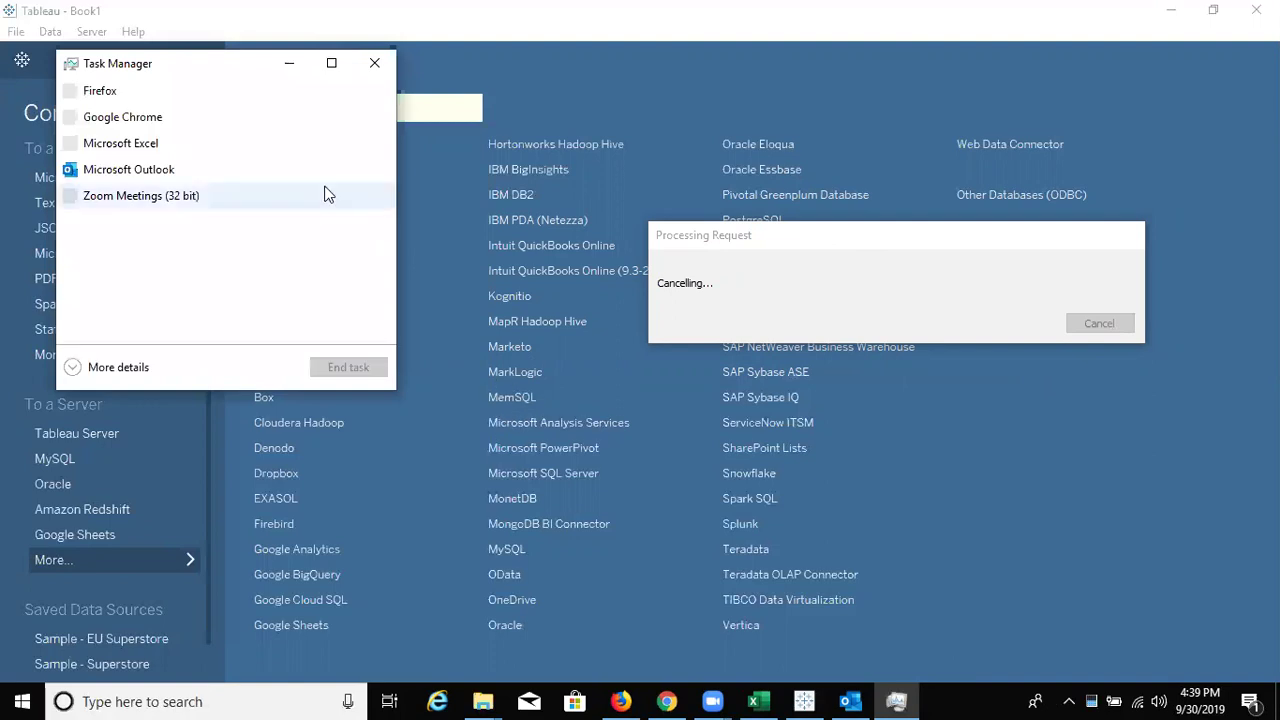
click(130, 373)
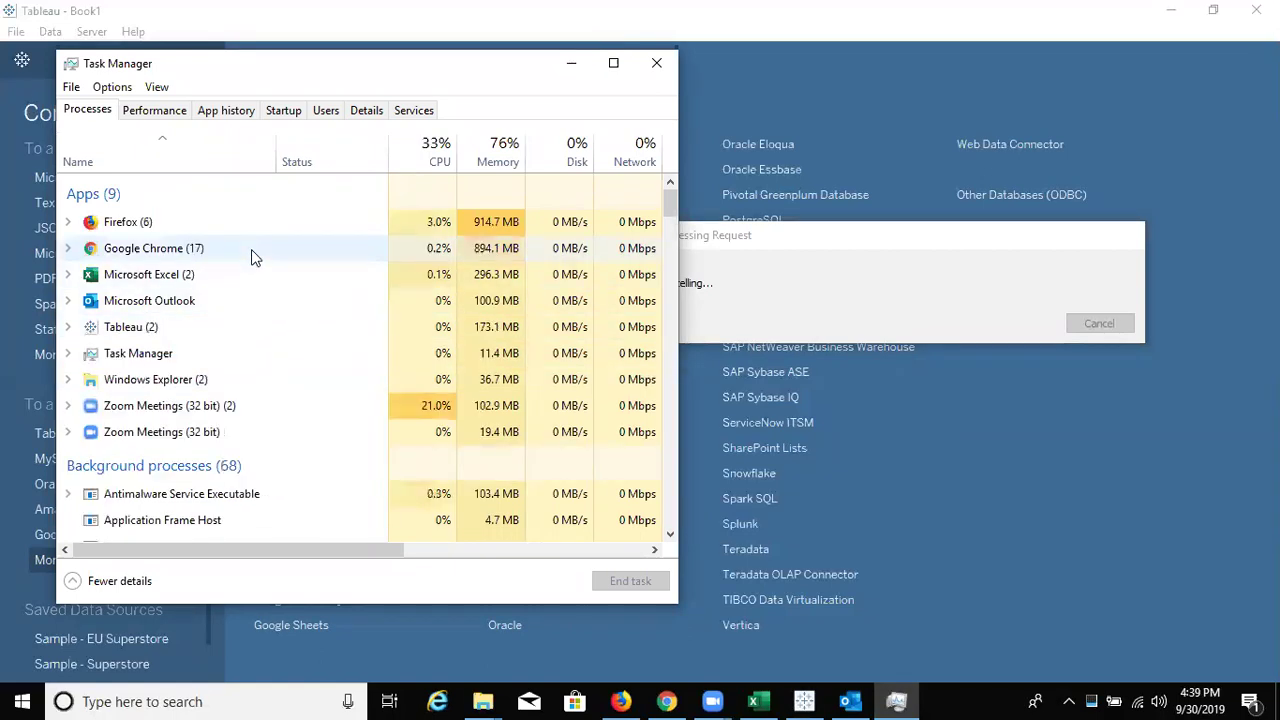
click(237, 328)
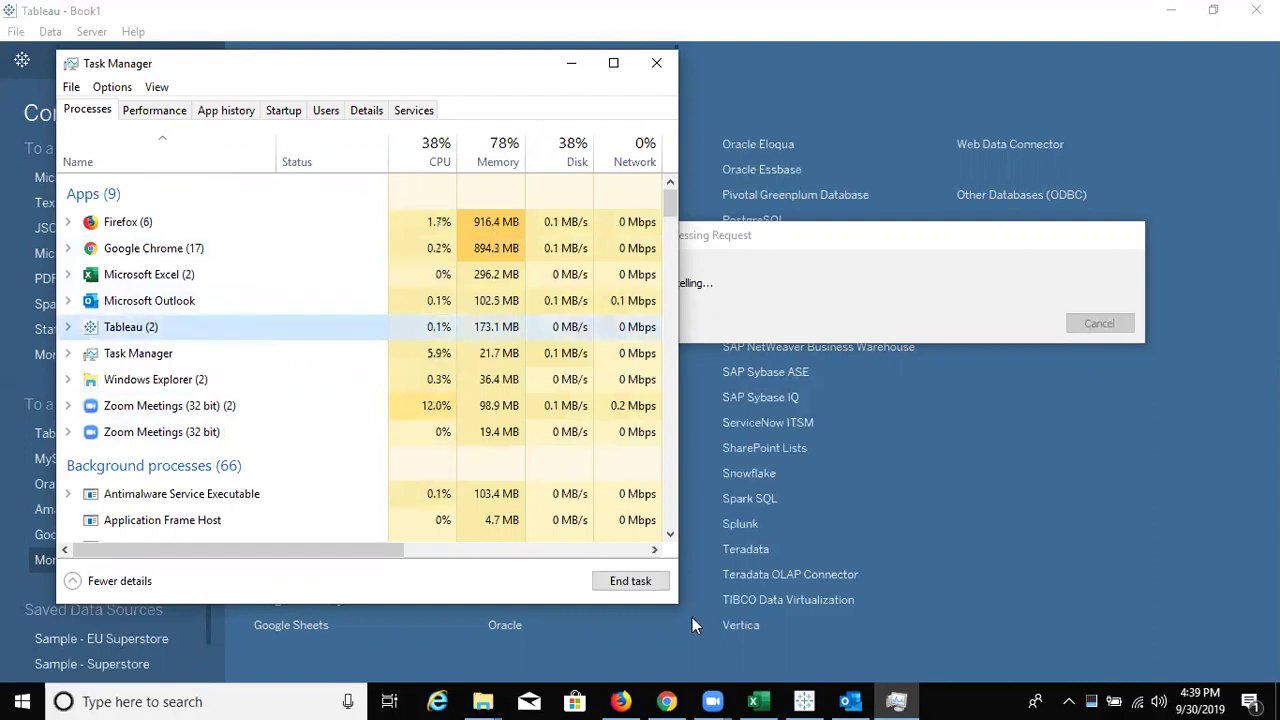
click(628, 580)
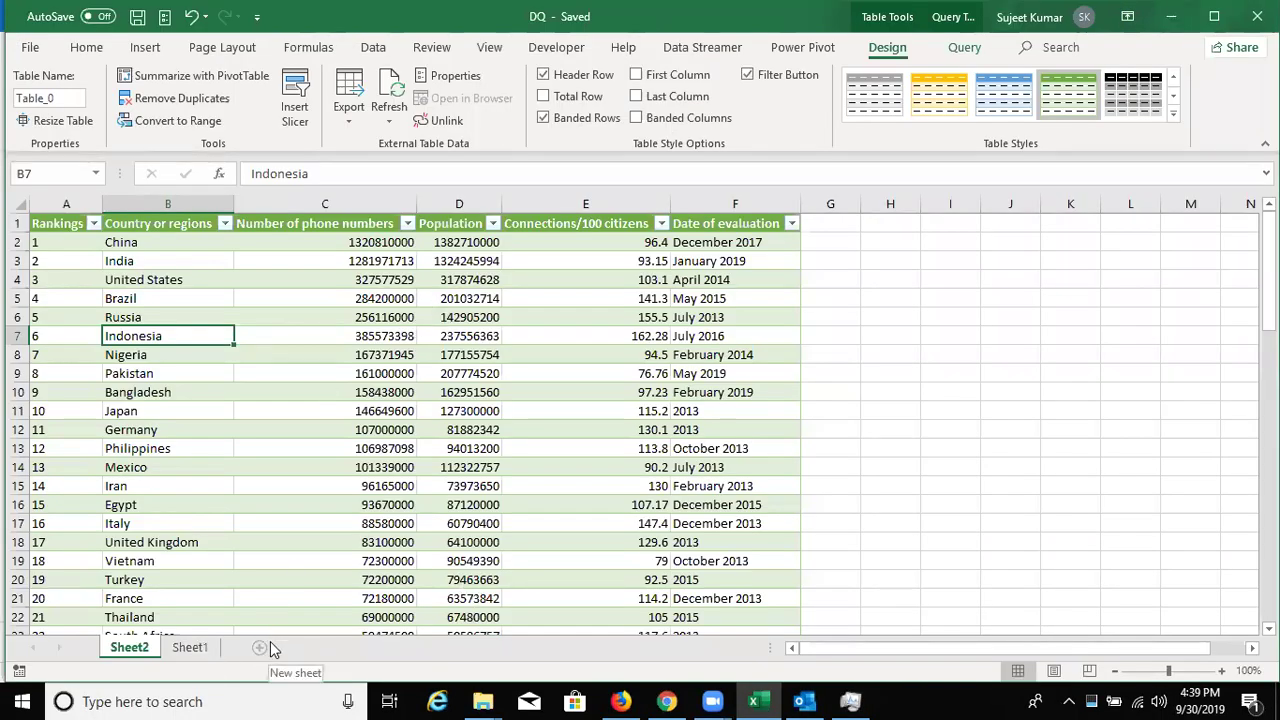
Step: Create a maximised blank Book2 and look over the Get Data sources without picking one
key(ctrl+n)
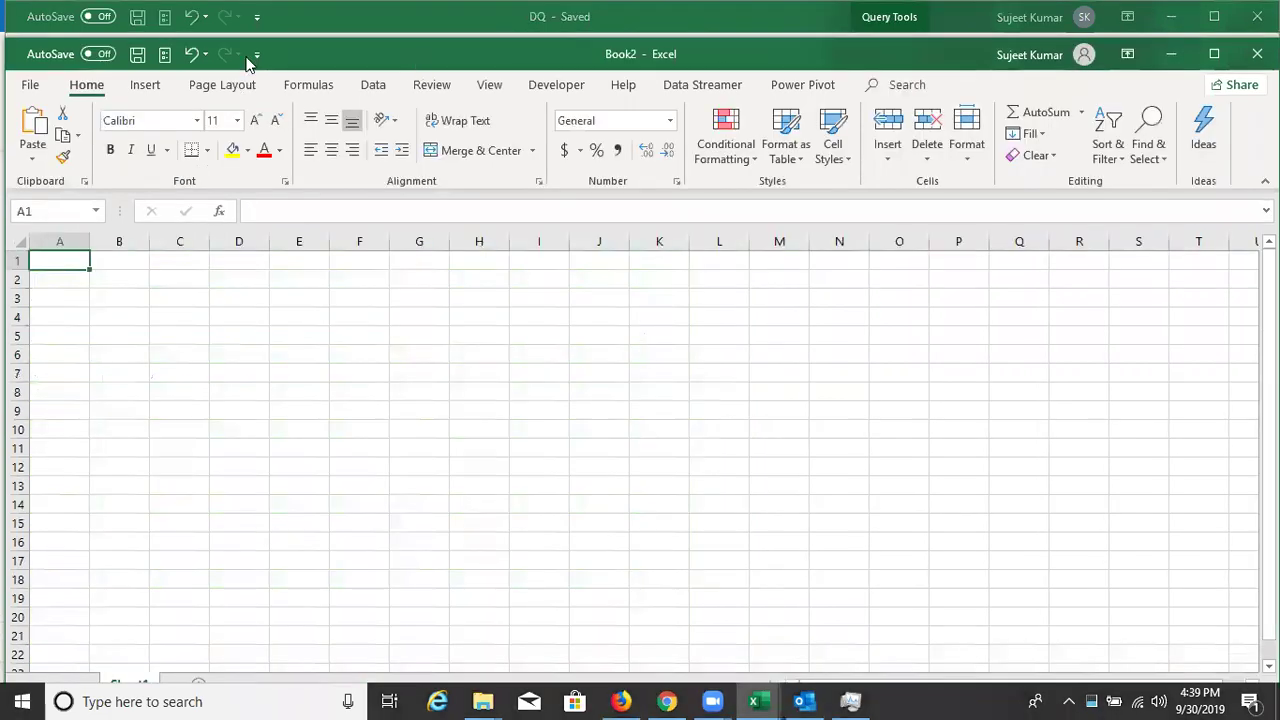
double_click(360, 54)
scroll(50, 130, down, 4)
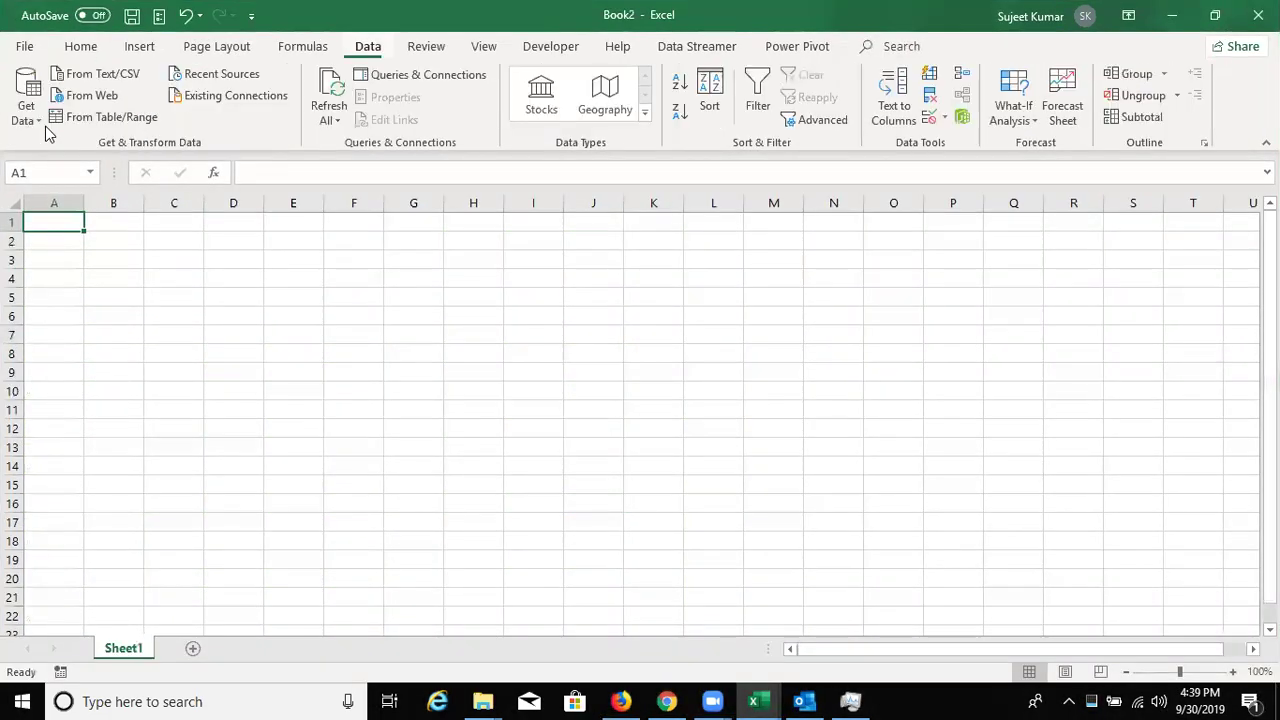
click(28, 105)
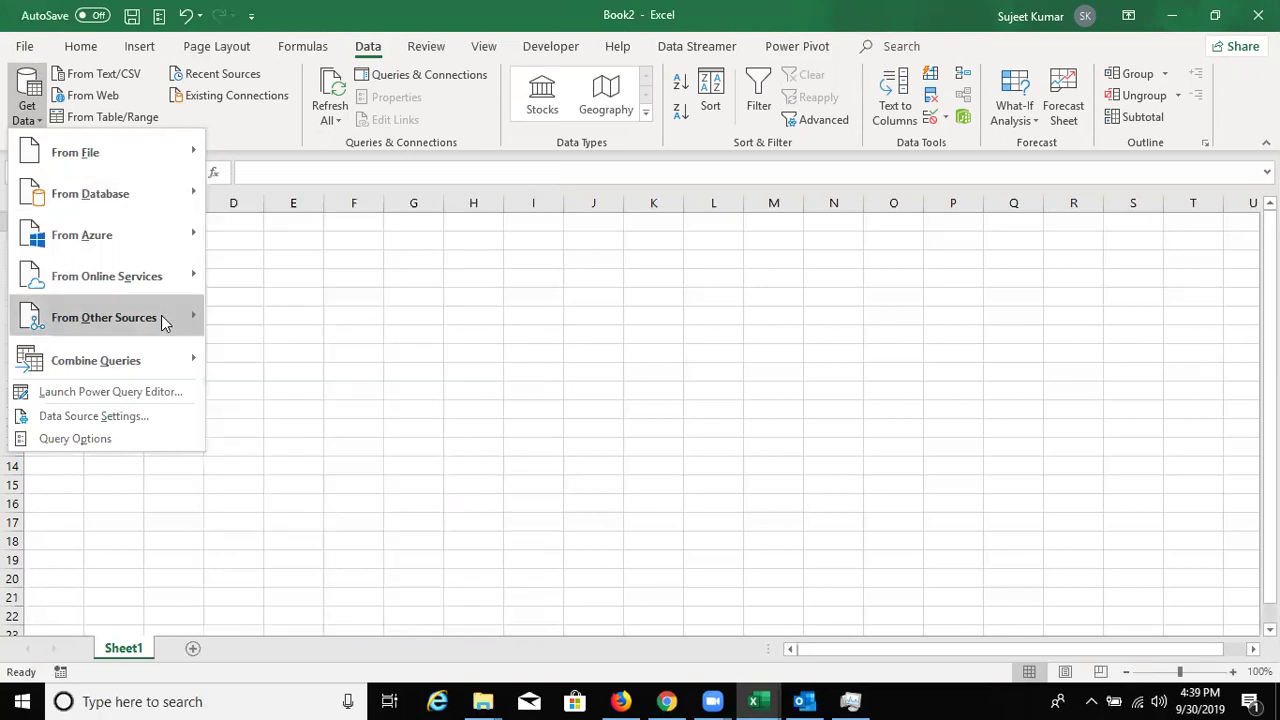
mouse_move(104, 317)
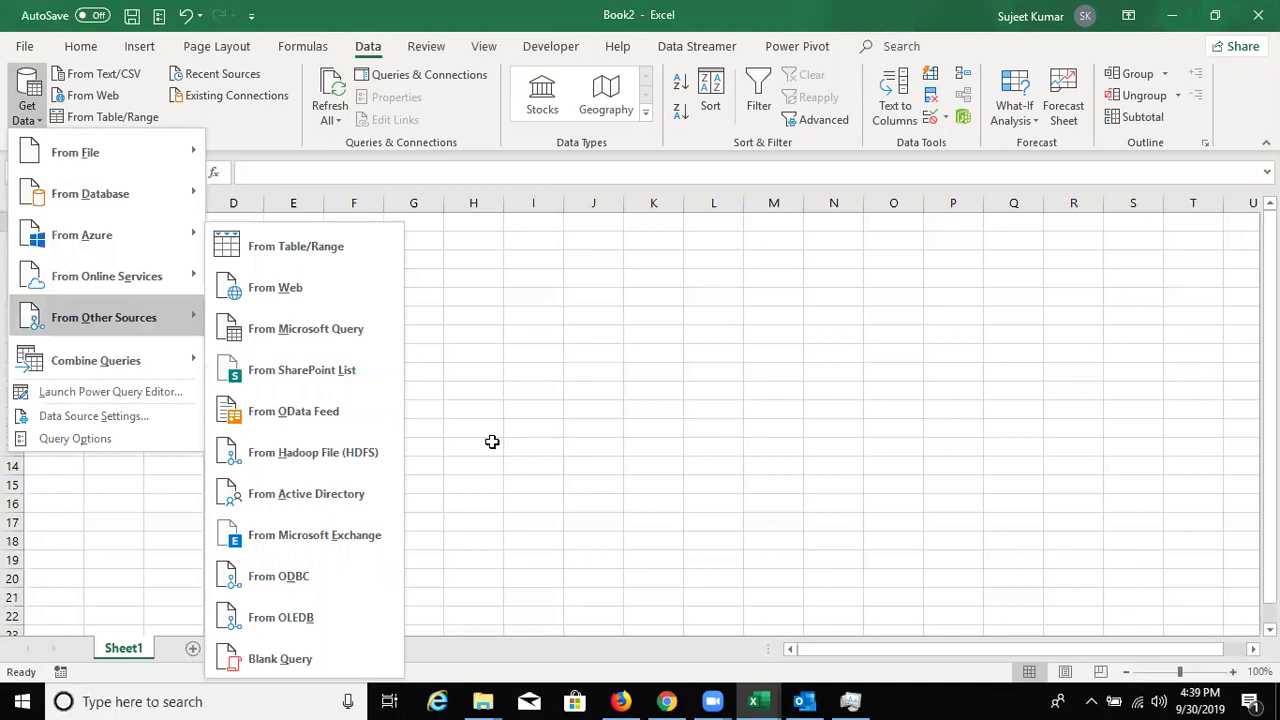
click(493, 450)
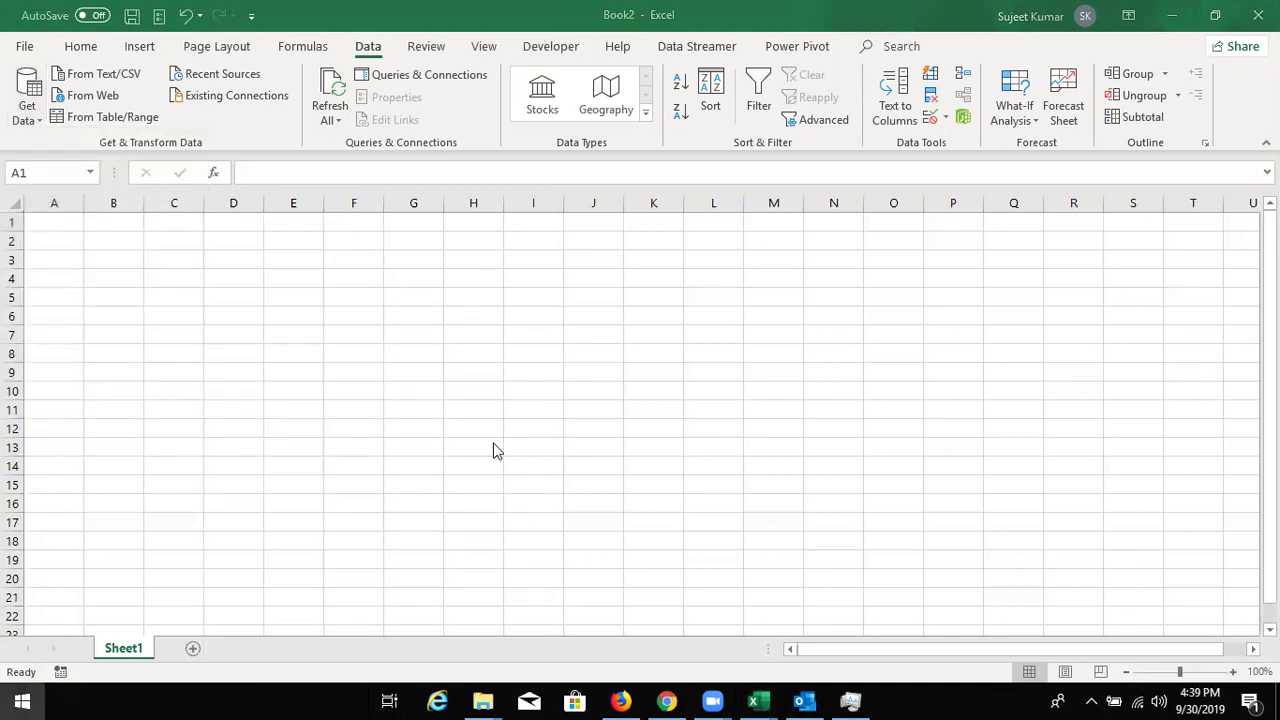
Step: Launch Access from Start search and create the blank database Database12
key(super)
text(acc)
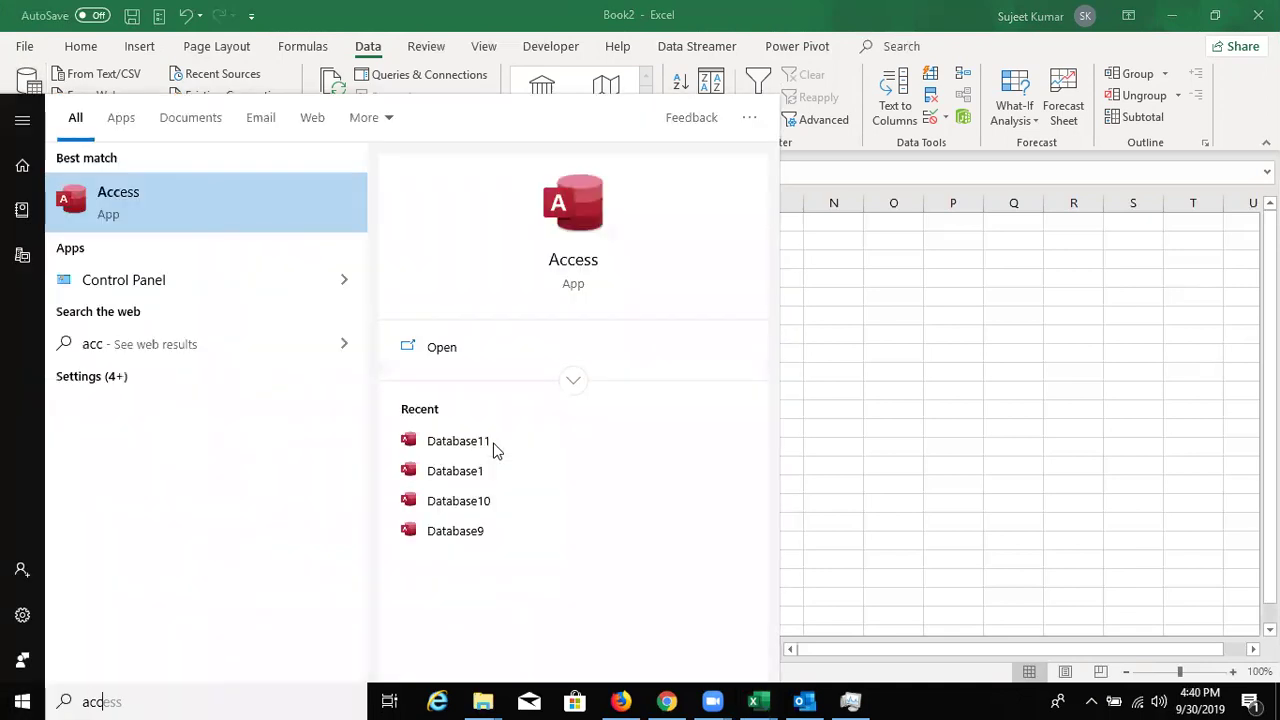
click(572, 265)
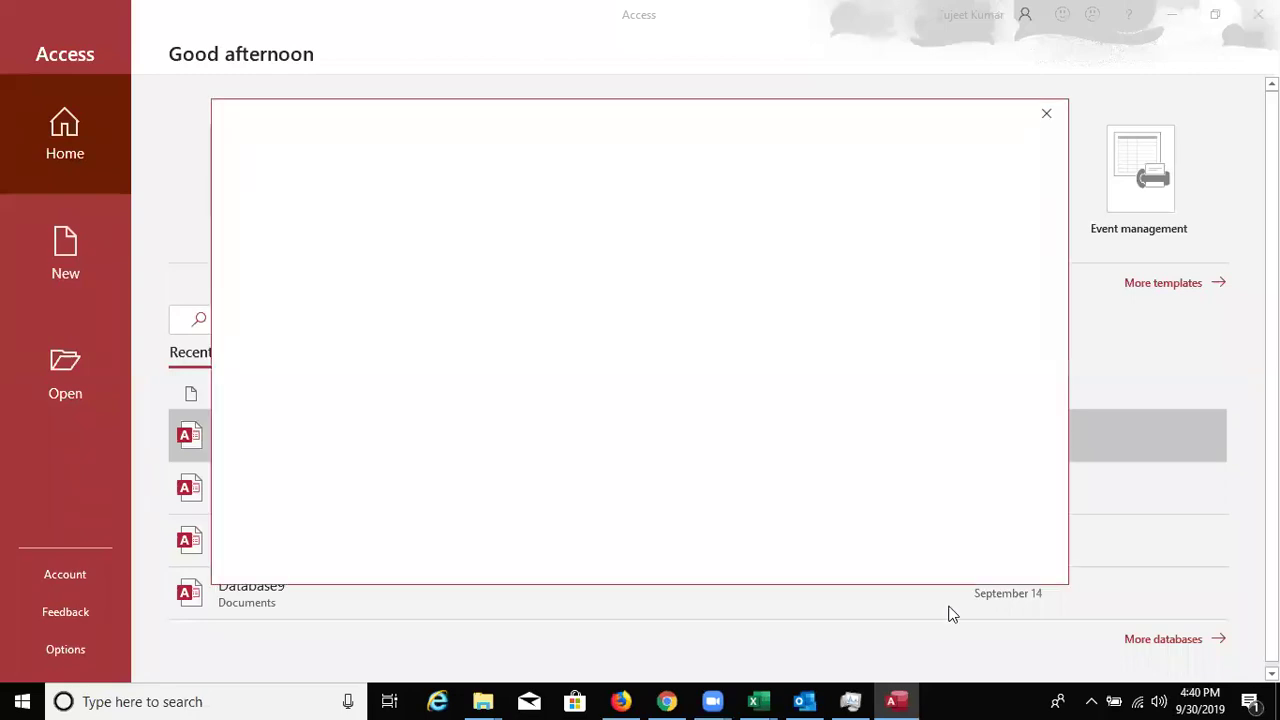
click(787, 313)
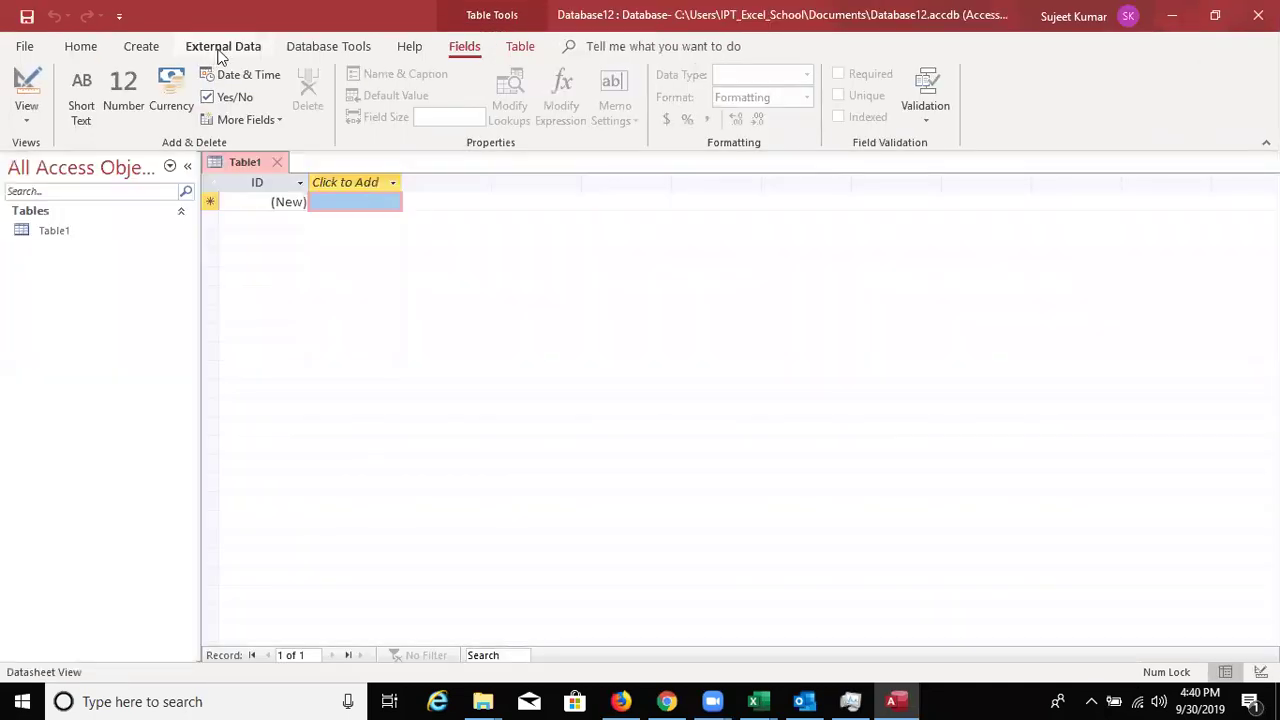
Step: Start the Outlook Folder import from External Data's New Data Source list
click(220, 50)
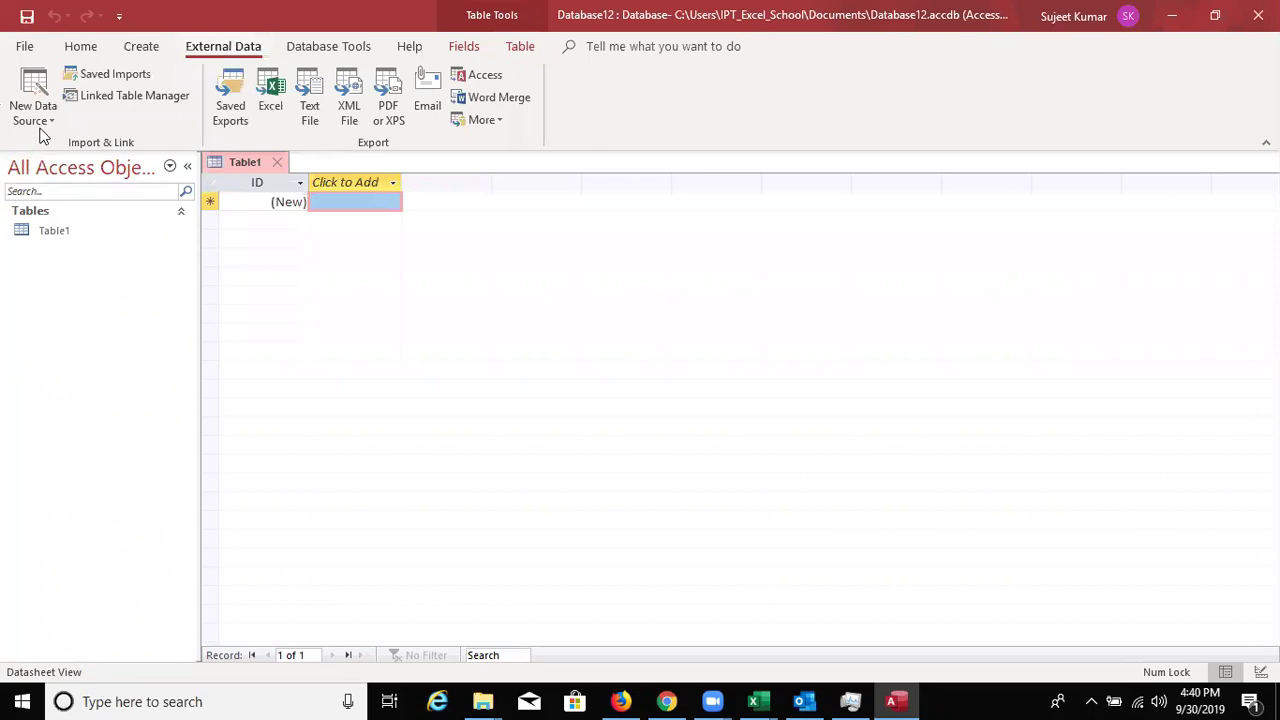
click(40, 127)
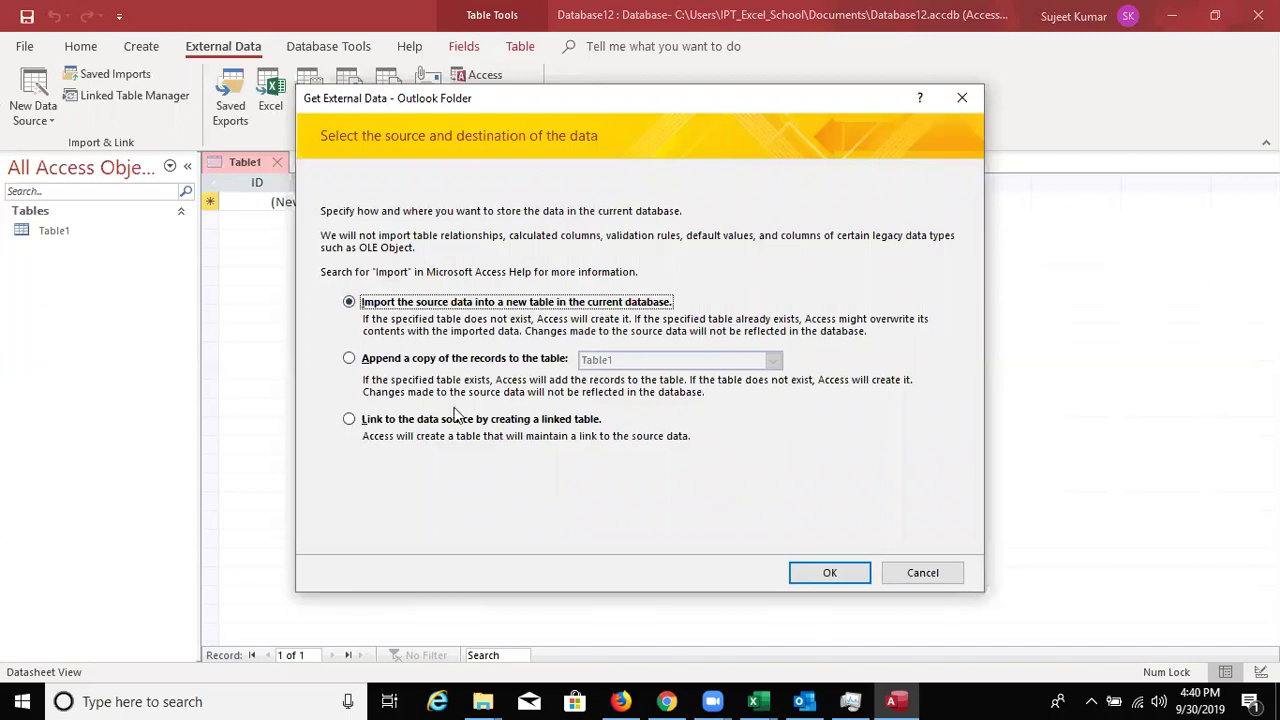
Step: Confirm import into a new table and select the mail account's Inbox folder
click(814, 580)
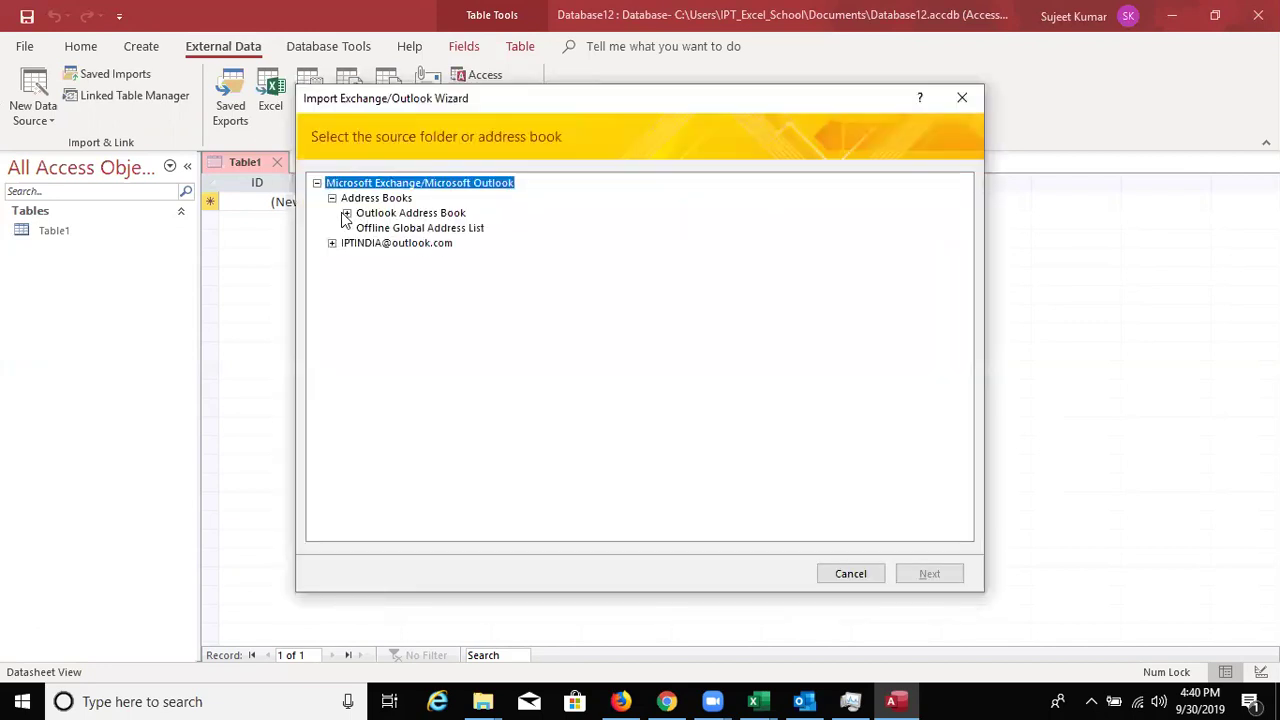
click(346, 214)
click(346, 214)
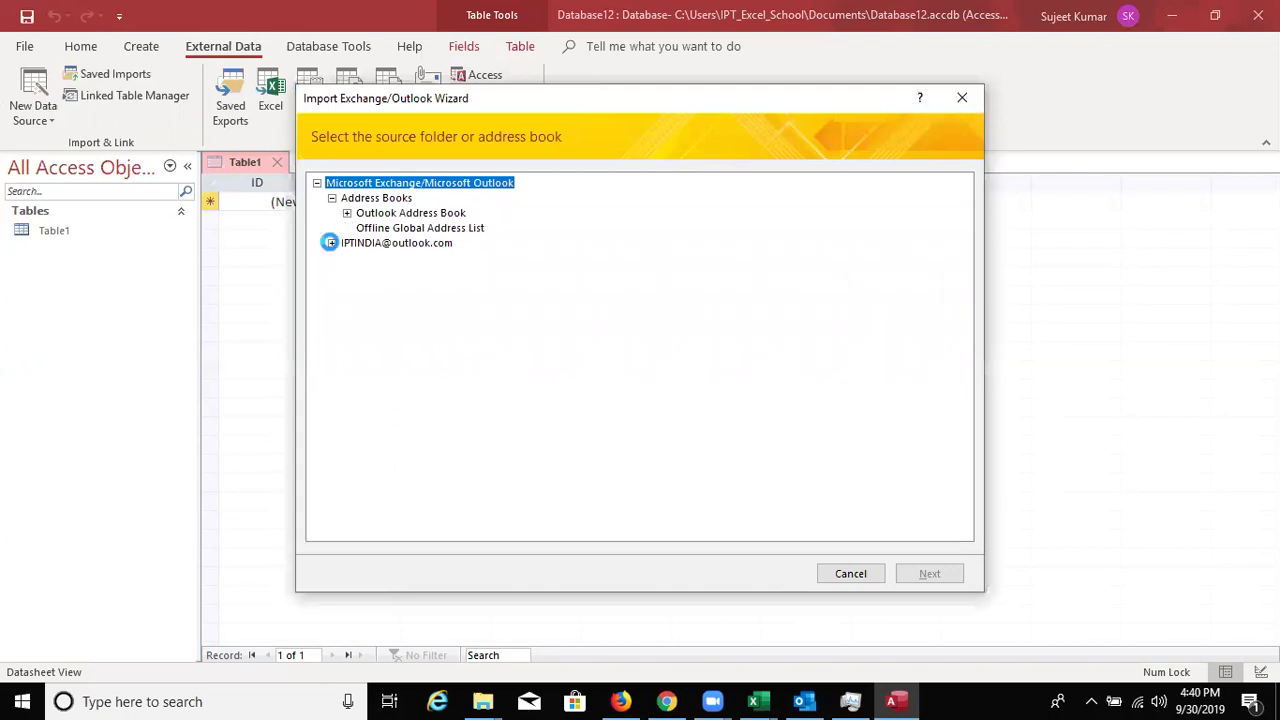
click(330, 242)
click(368, 229)
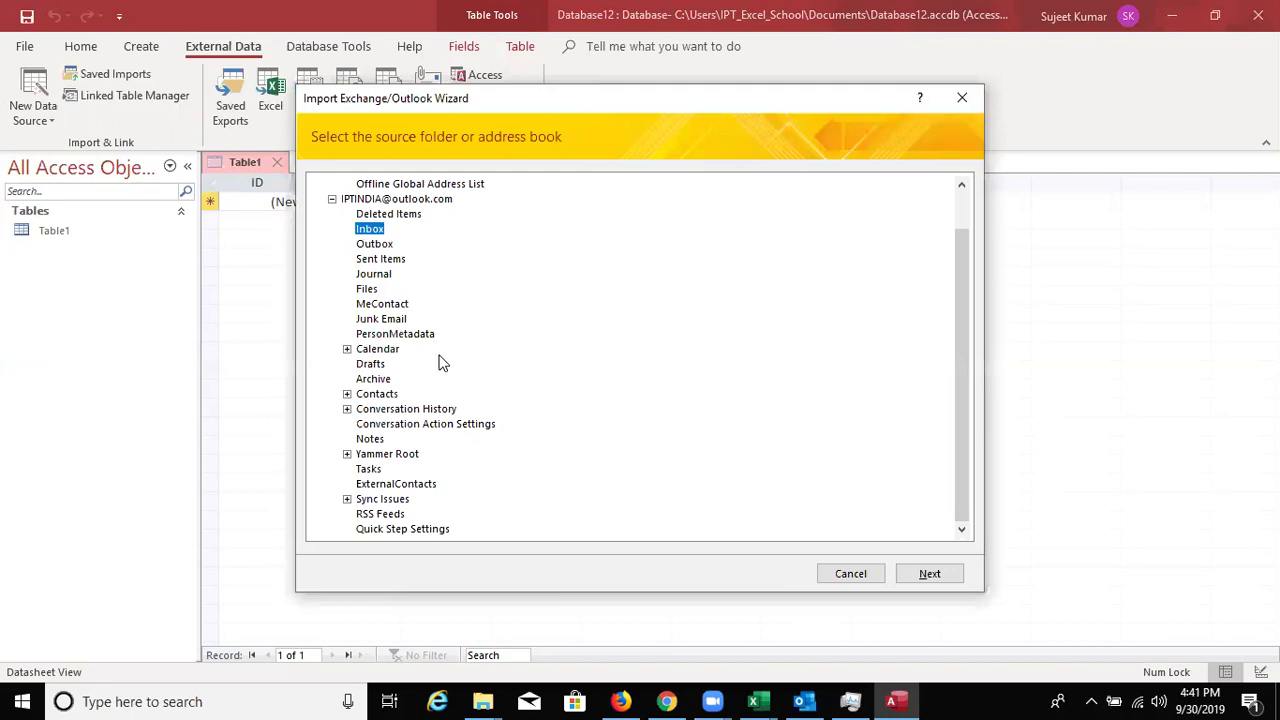
Step: Accept the field settings, let Access add a primary key, and finish into table Inbox
click(928, 575)
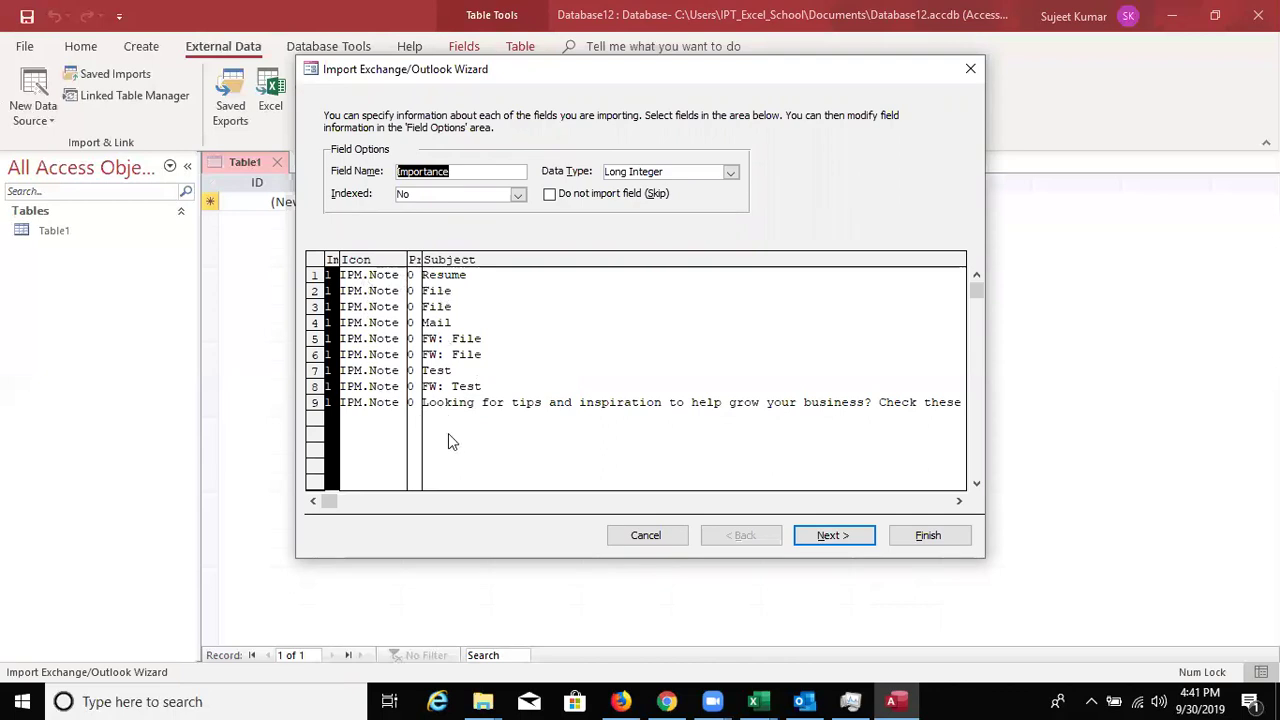
click(958, 501)
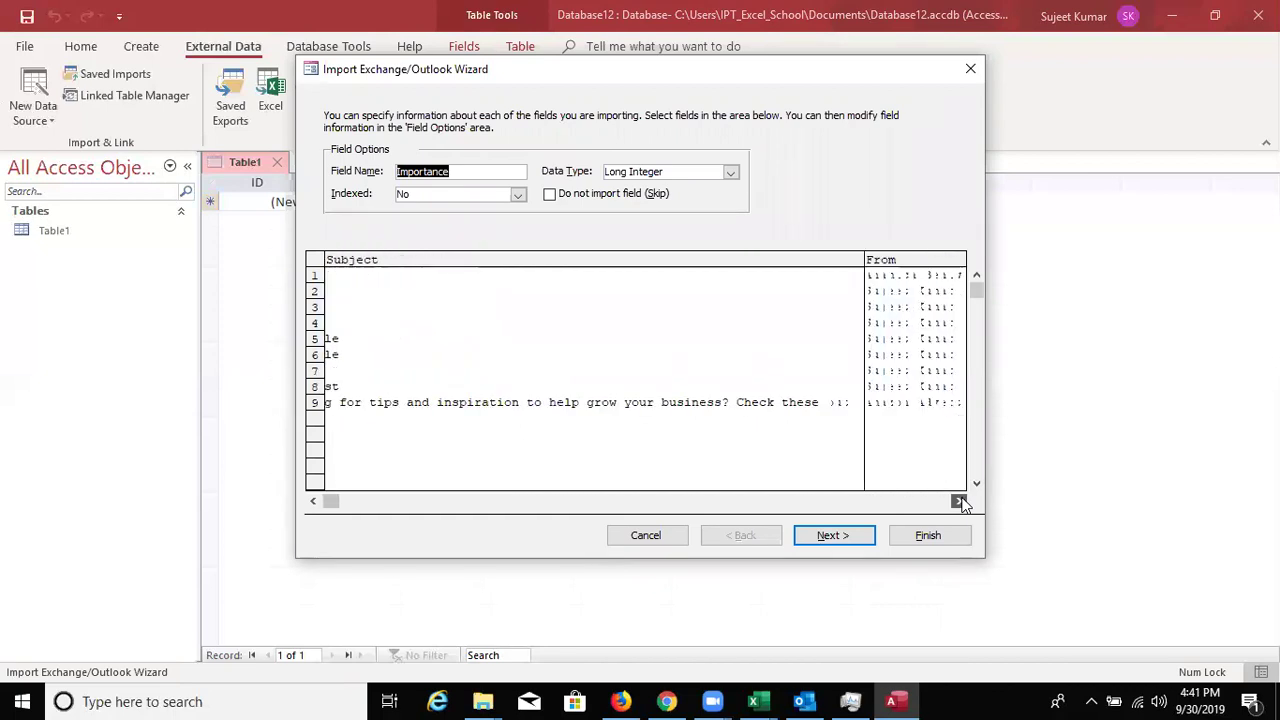
click(955, 504)
click(958, 501)
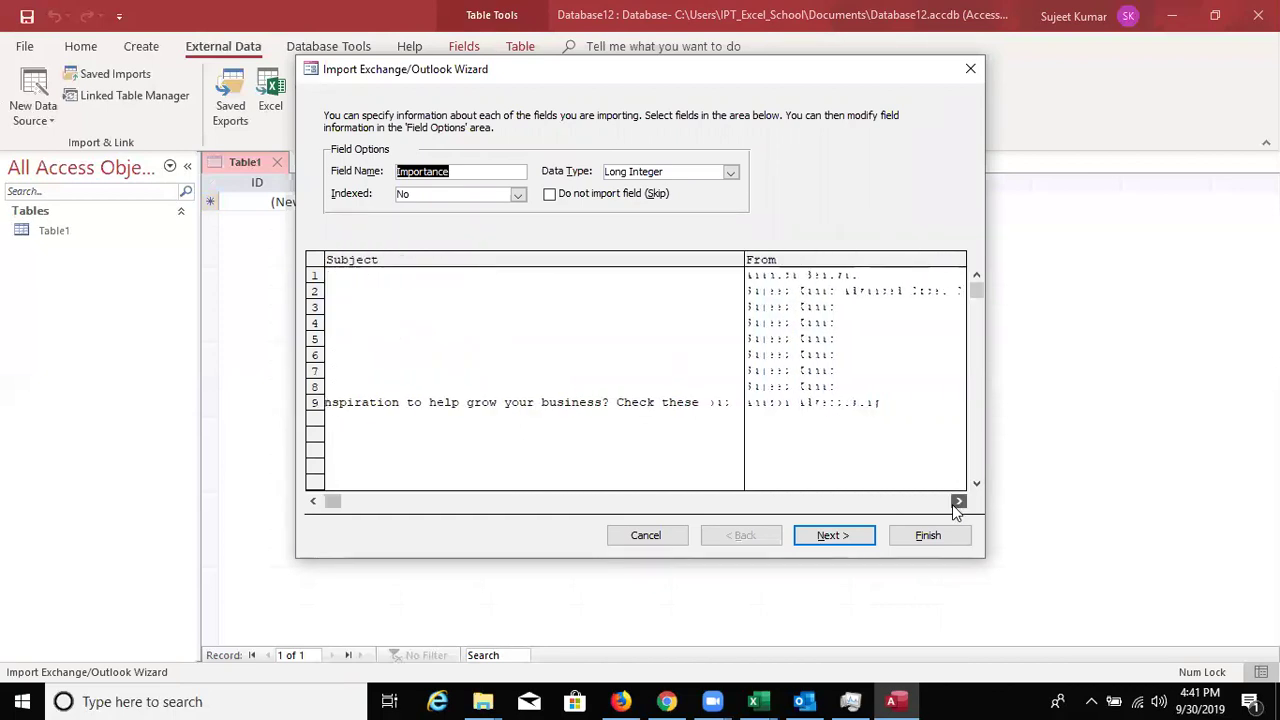
click(952, 506)
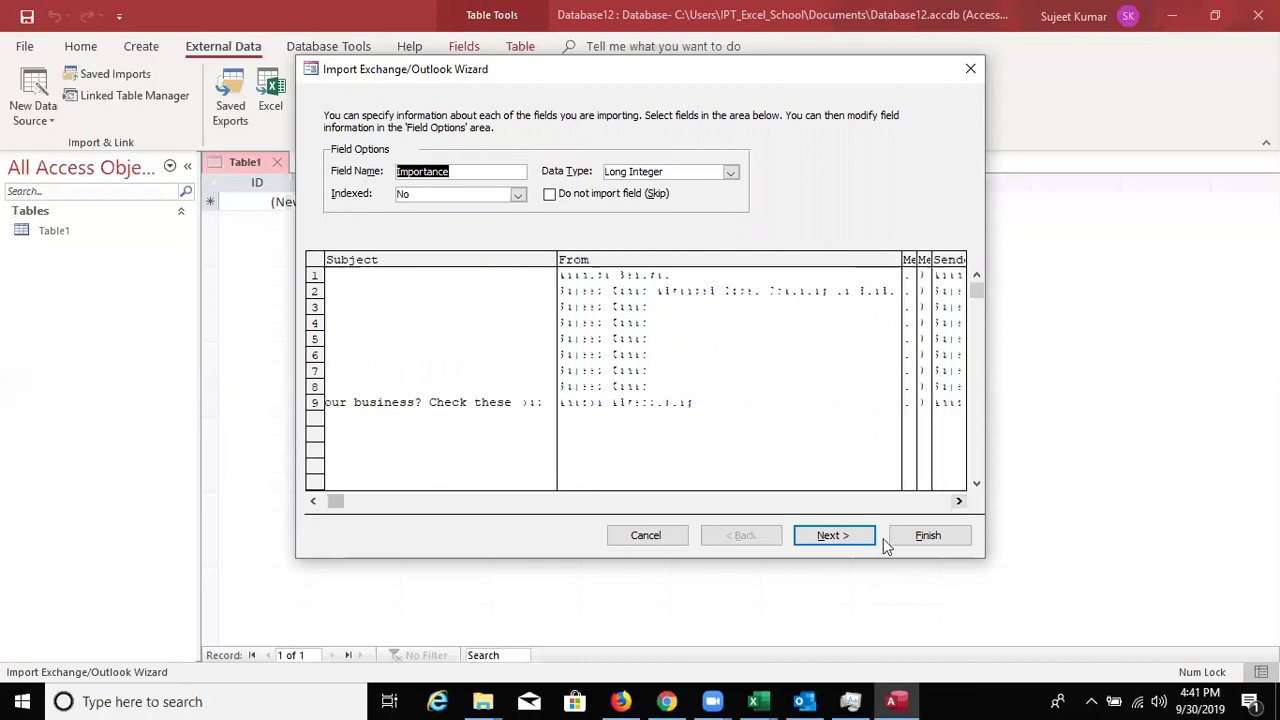
click(830, 540)
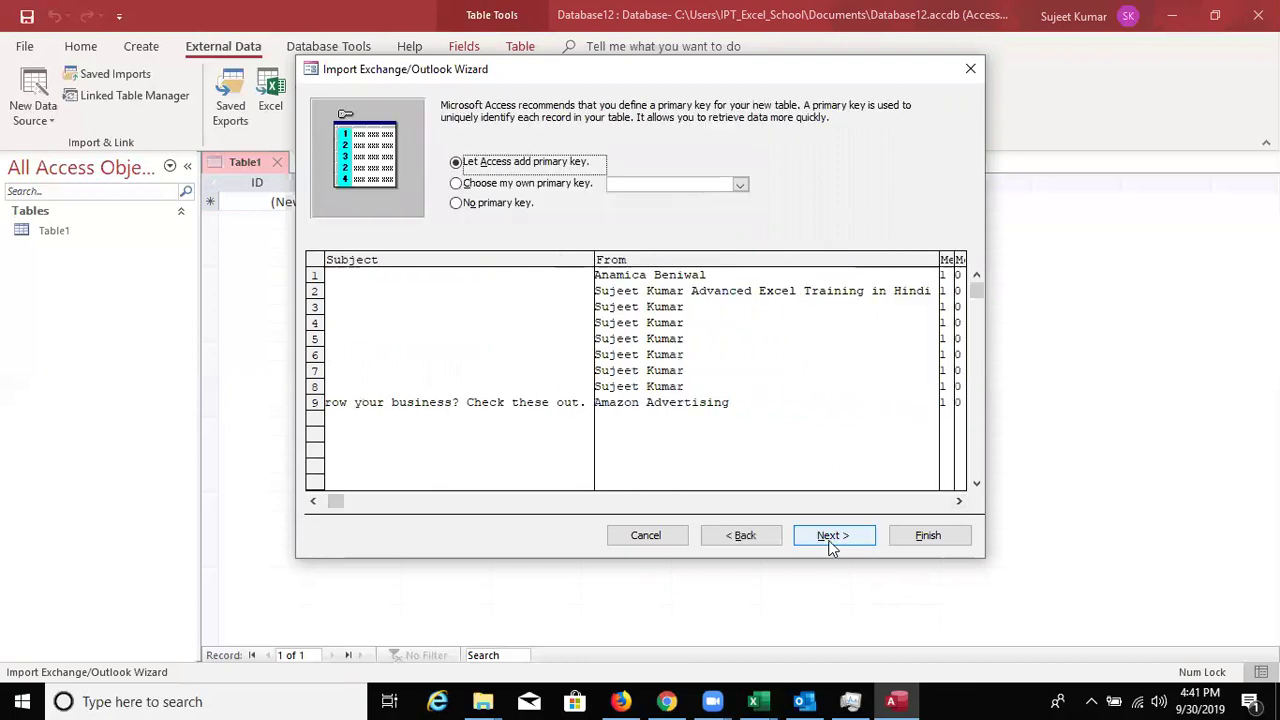
click(830, 538)
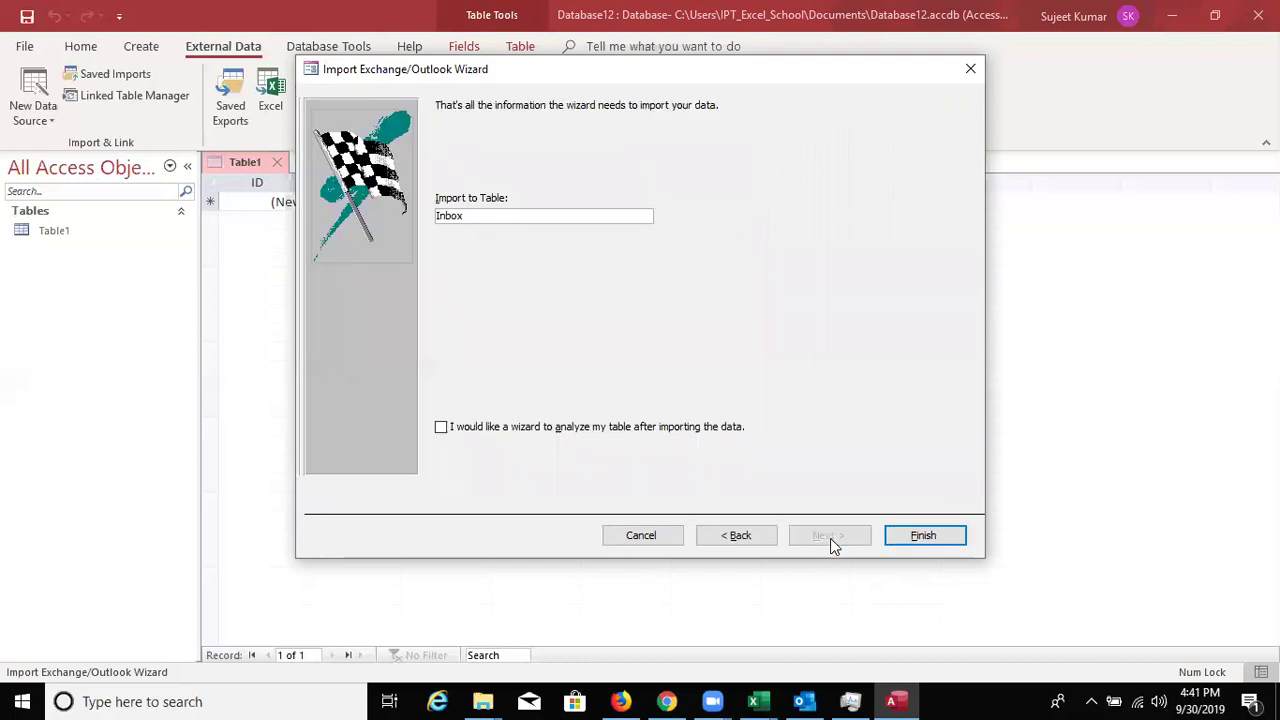
click(916, 542)
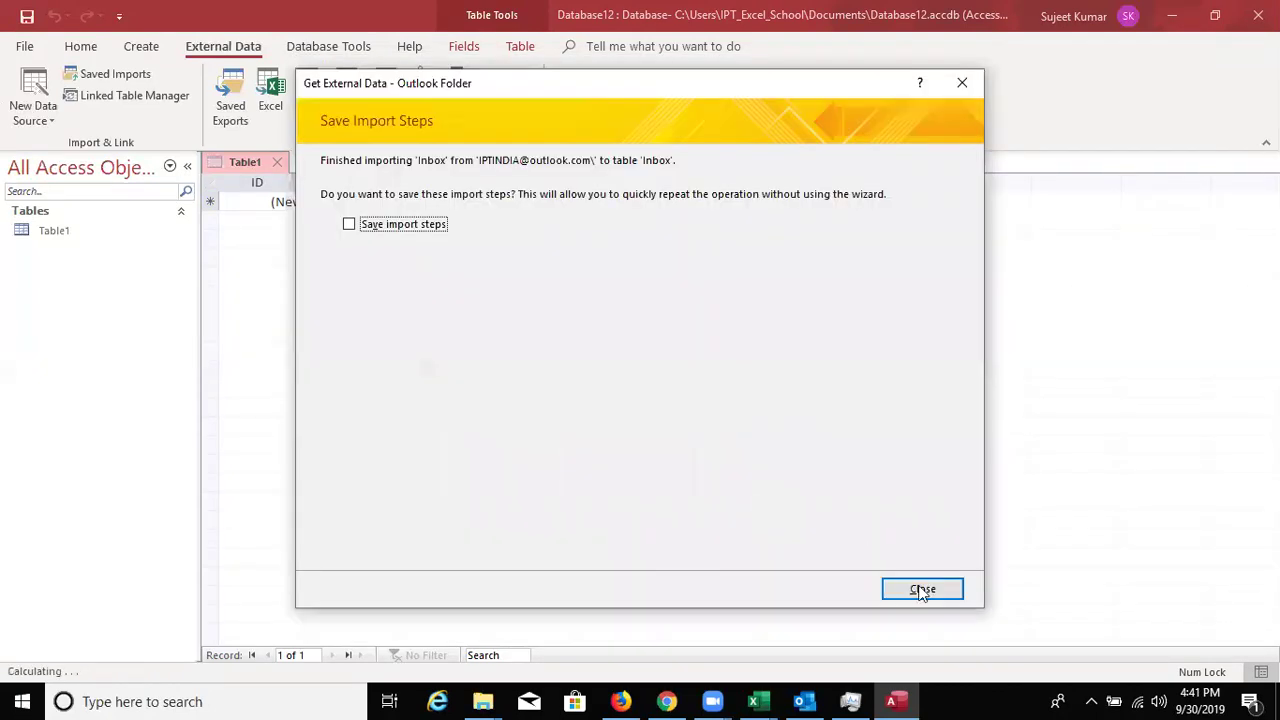
Step: Skip saving the import steps and open the imported Inbox table in Access
click(922, 590)
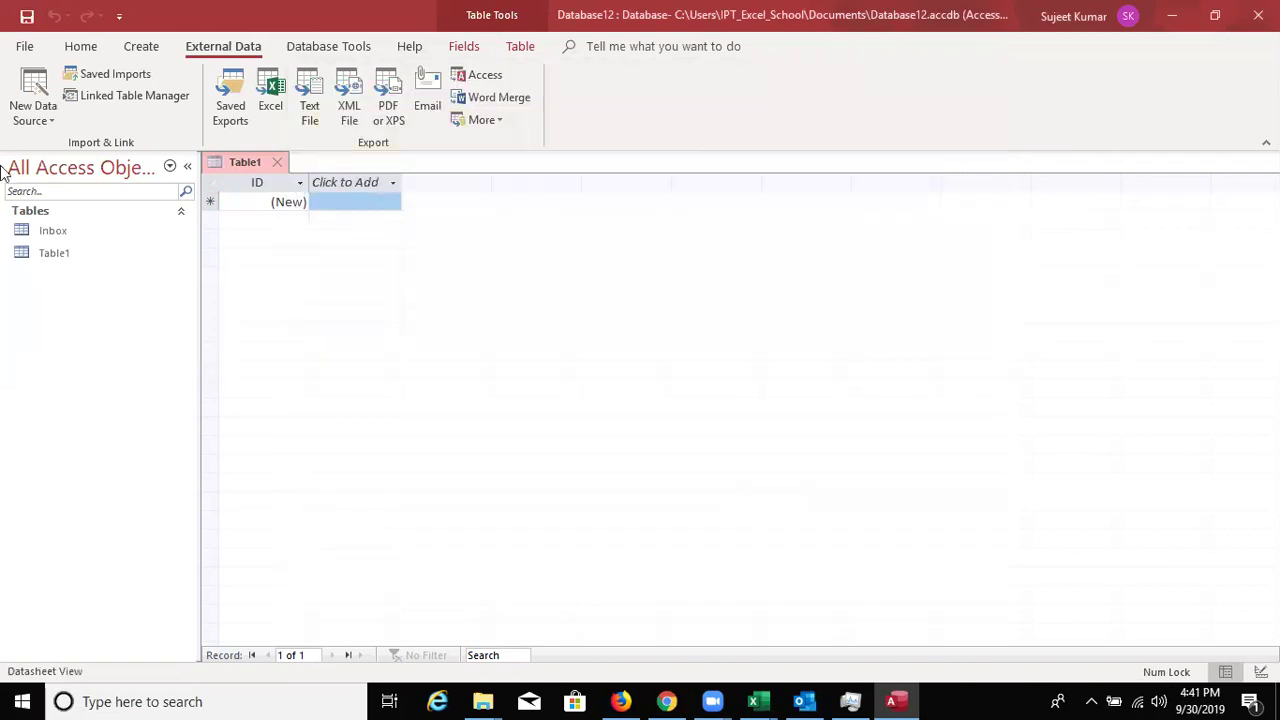
double_click(43, 231)
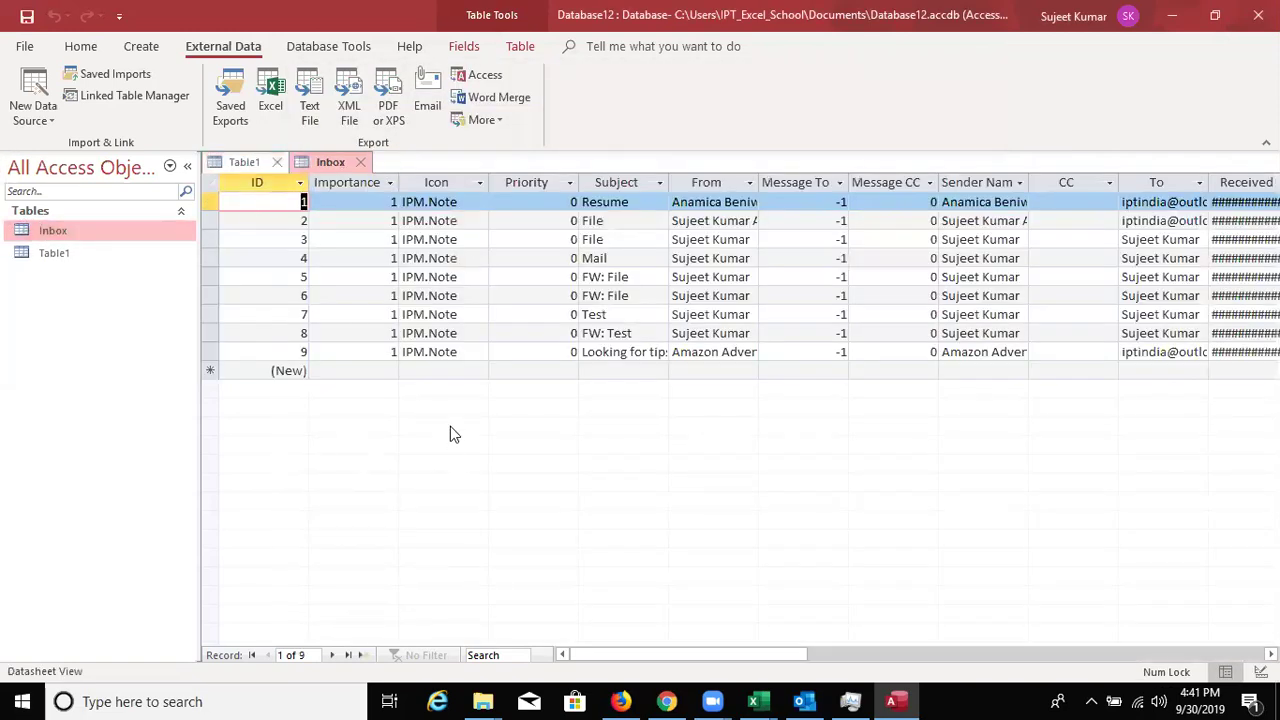
drag(770, 655, 832, 658)
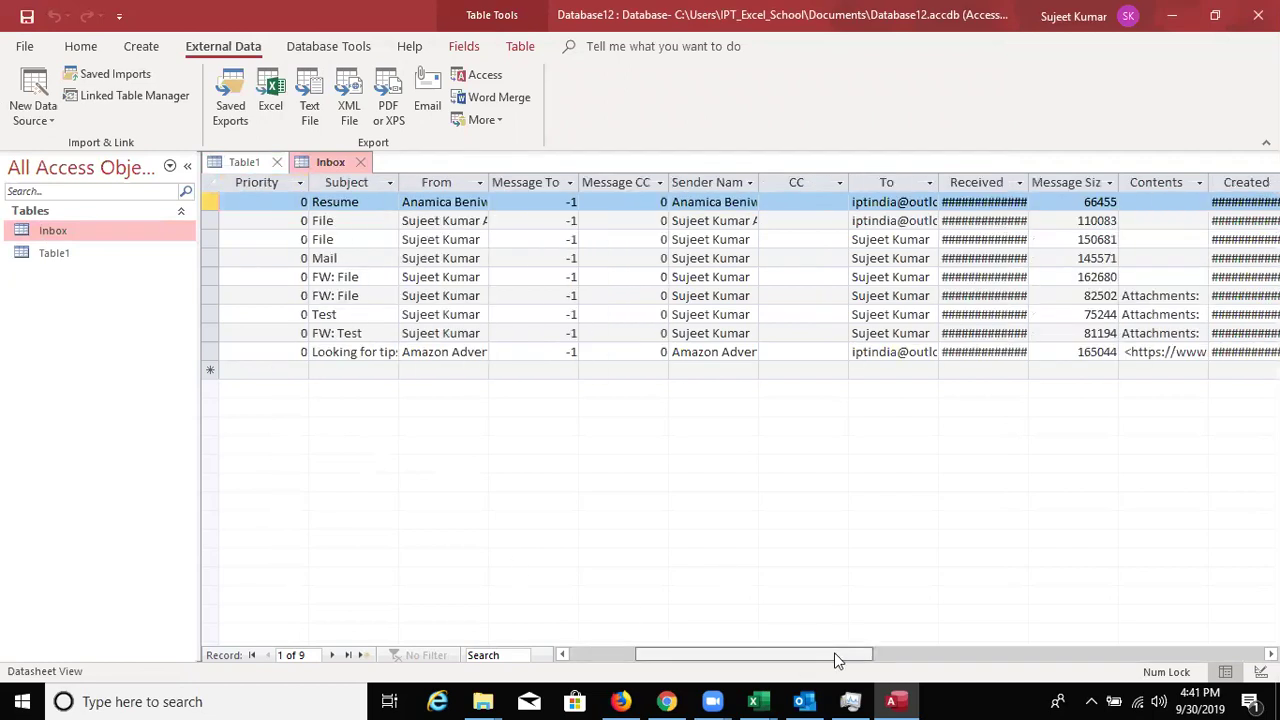
drag(838, 653, 880, 658)
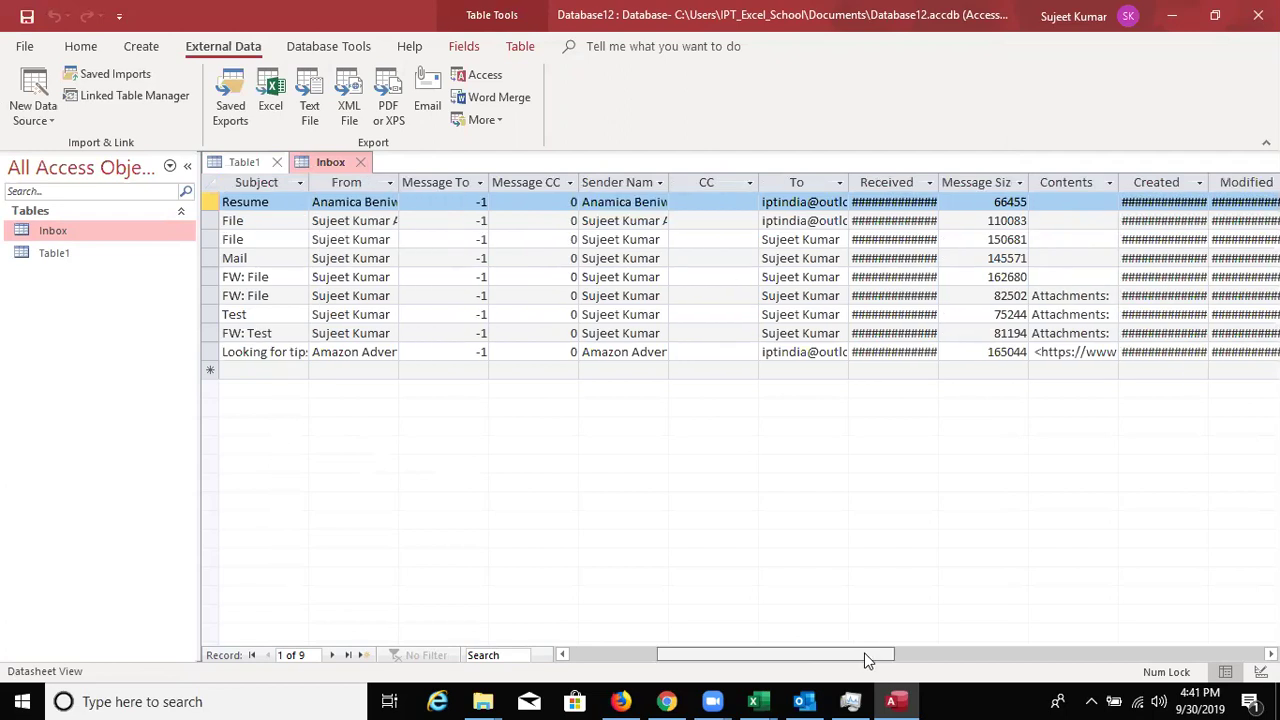
mouse_move(880, 658)
mouse_down()
mouse_move(1032, 660)
mouse_move(840, 629)
mouse_up()
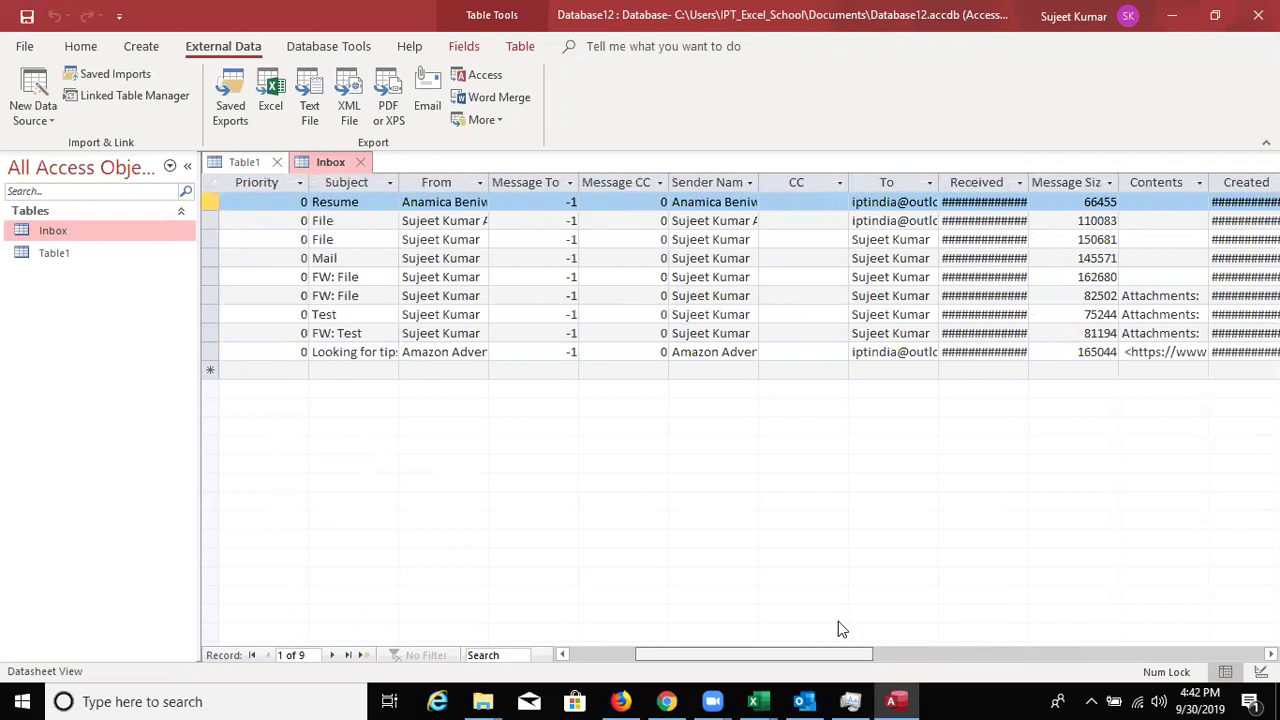
drag(840, 628, 768, 627)
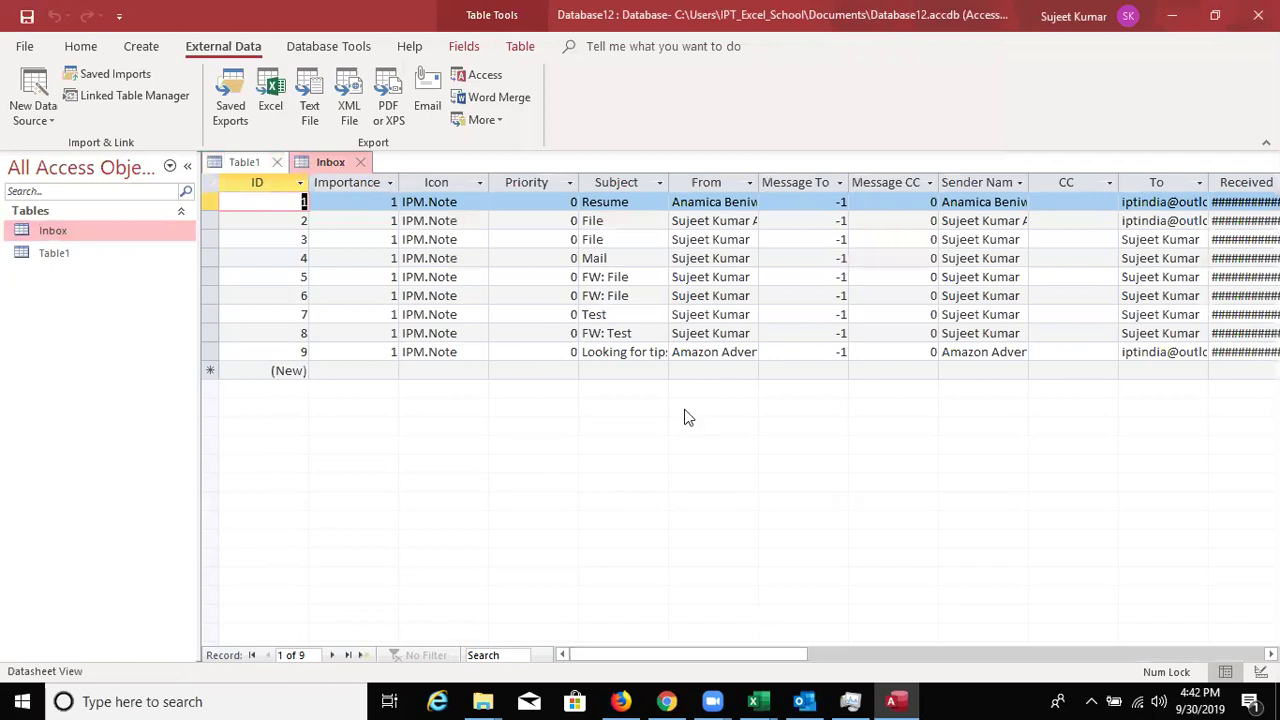
Step: Step through the 9 imported messages, such as FW: File and Test, then close Access
click(588, 202)
click(585, 221)
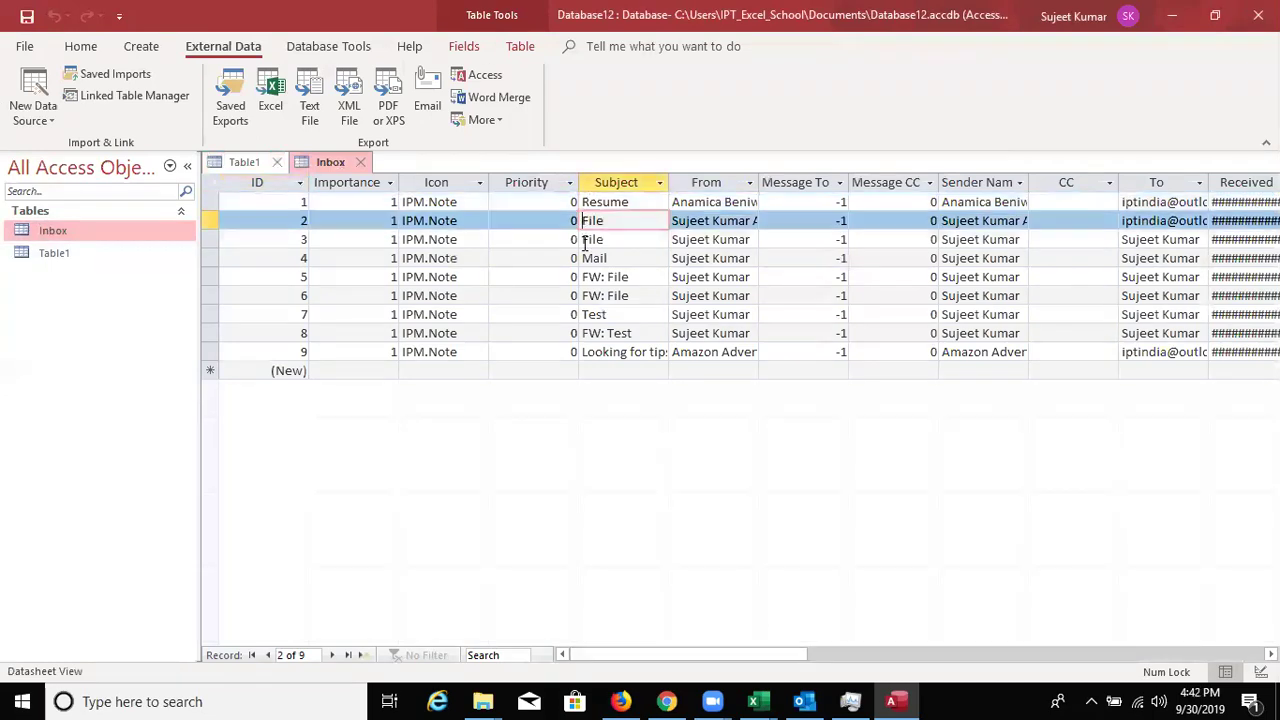
click(582, 257)
click(589, 277)
click(589, 296)
click(589, 314)
click(591, 334)
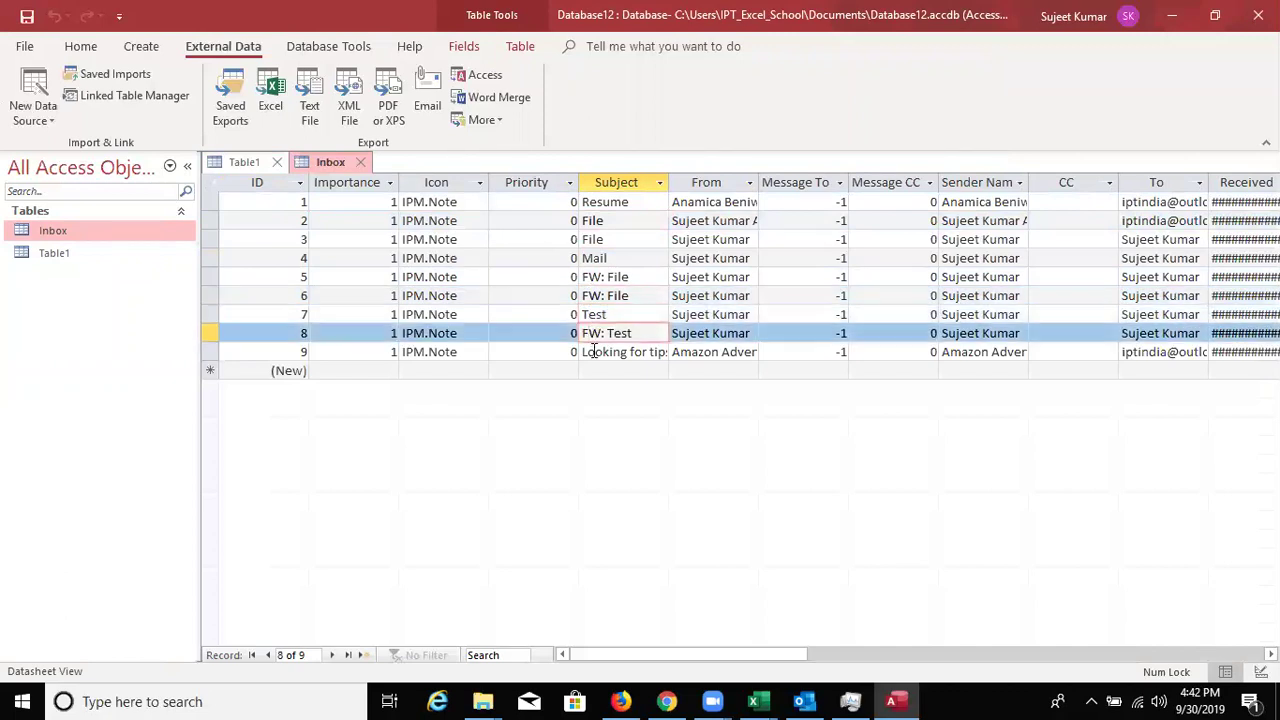
click(591, 352)
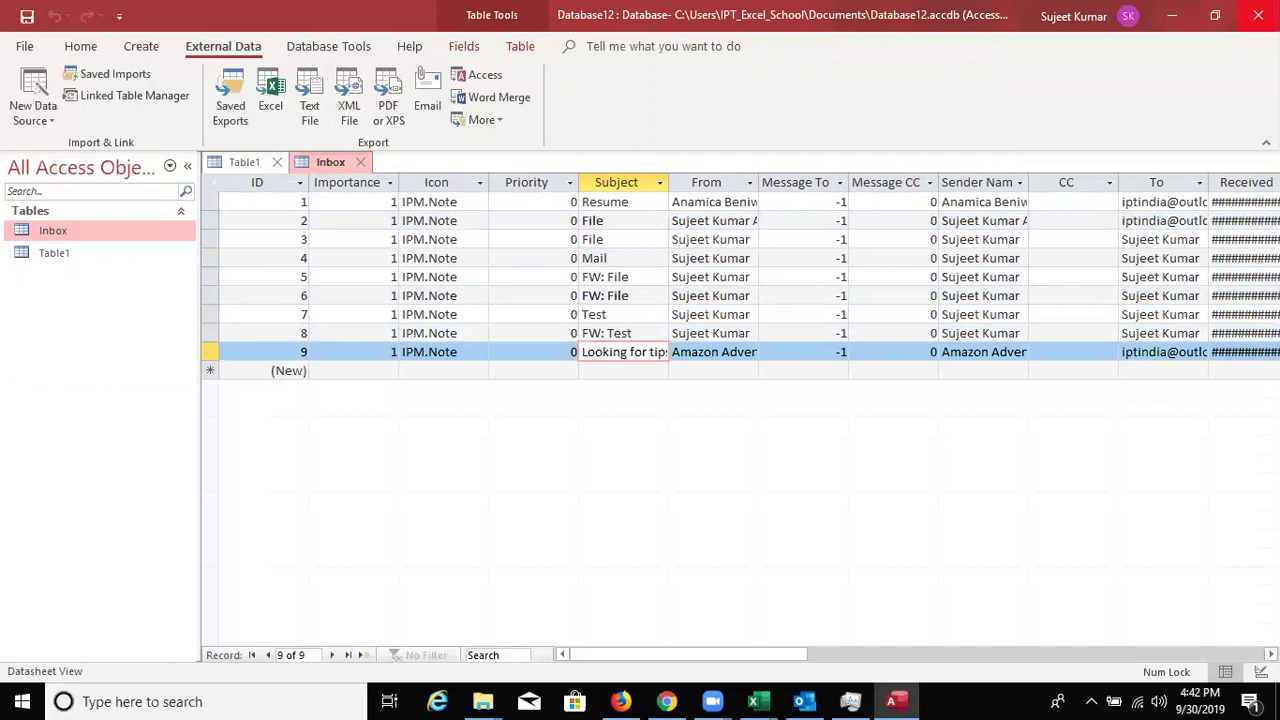
click(1258, 15)
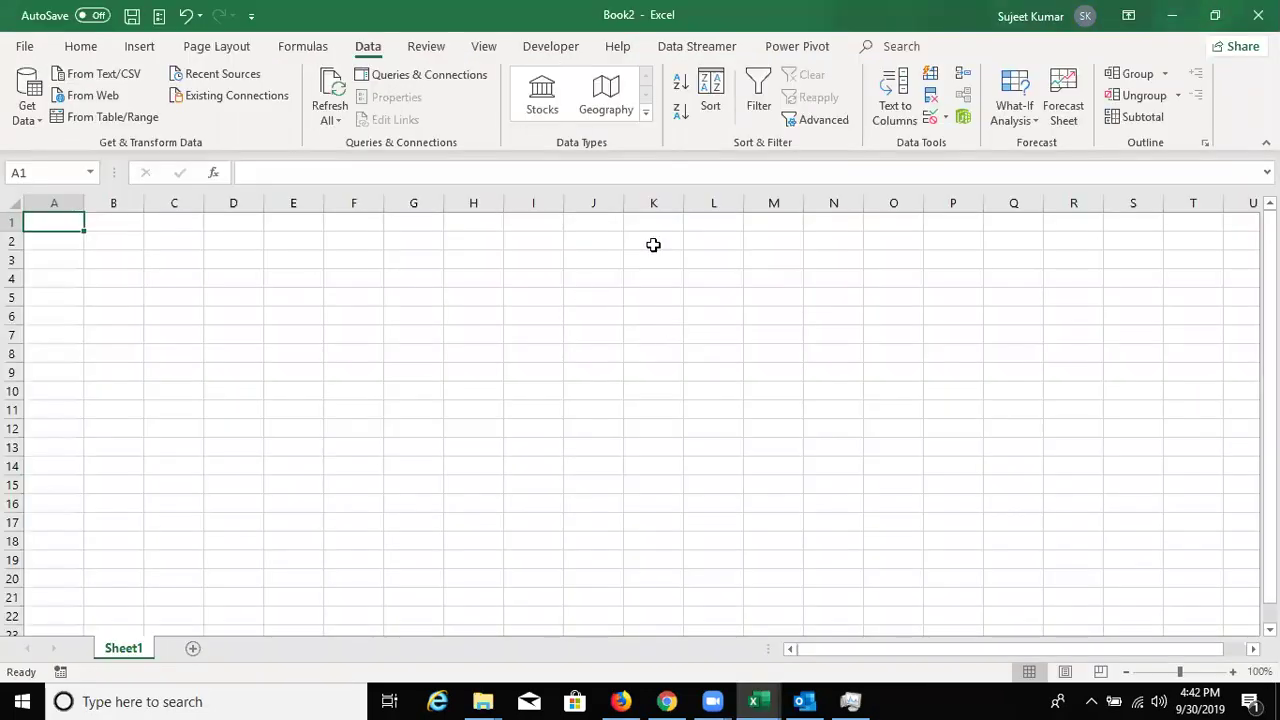
Step: In Book2, import from Microsoft Access Database, choosing Database12 in the Documents folder
click(764, 699)
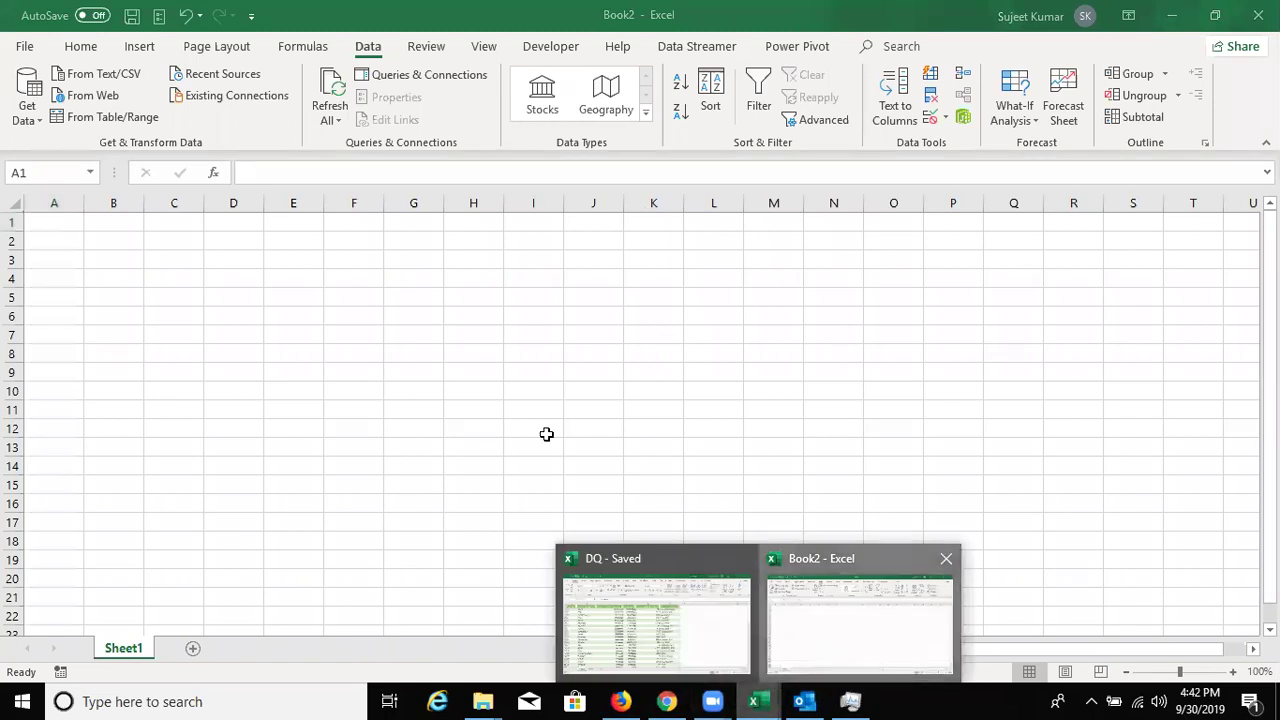
click(40, 123)
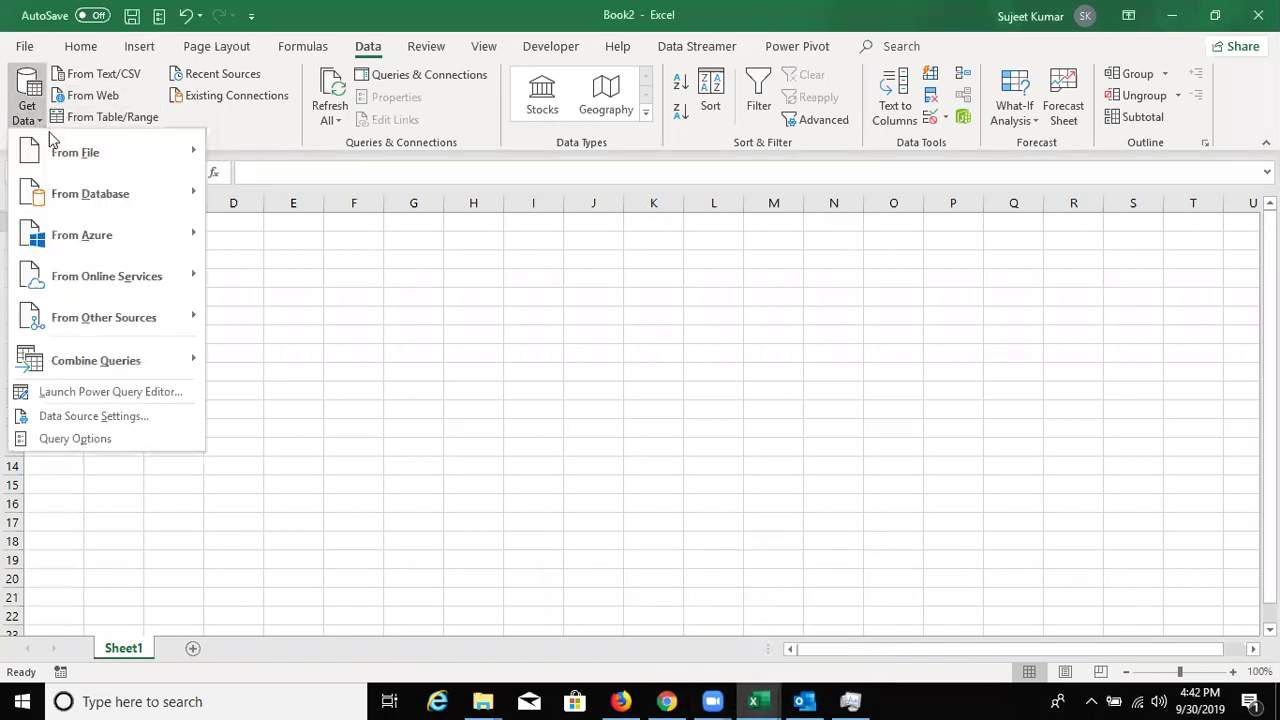
mouse_move(90, 194)
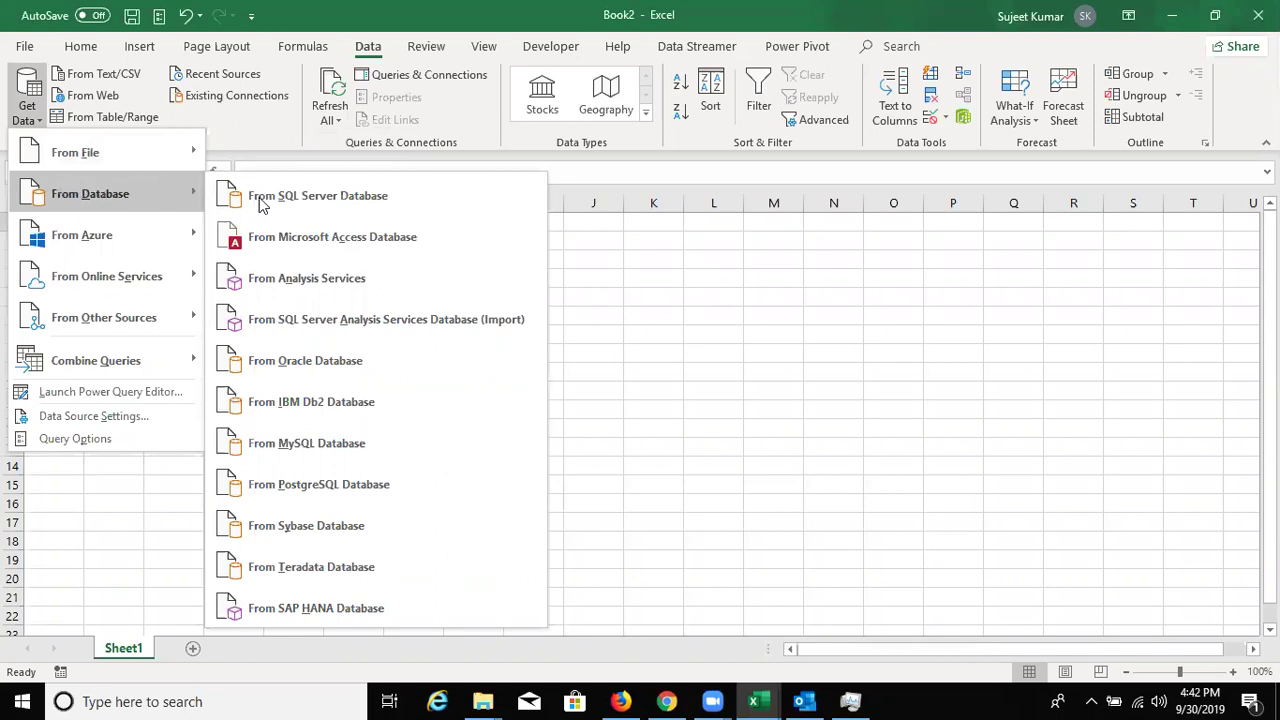
click(267, 240)
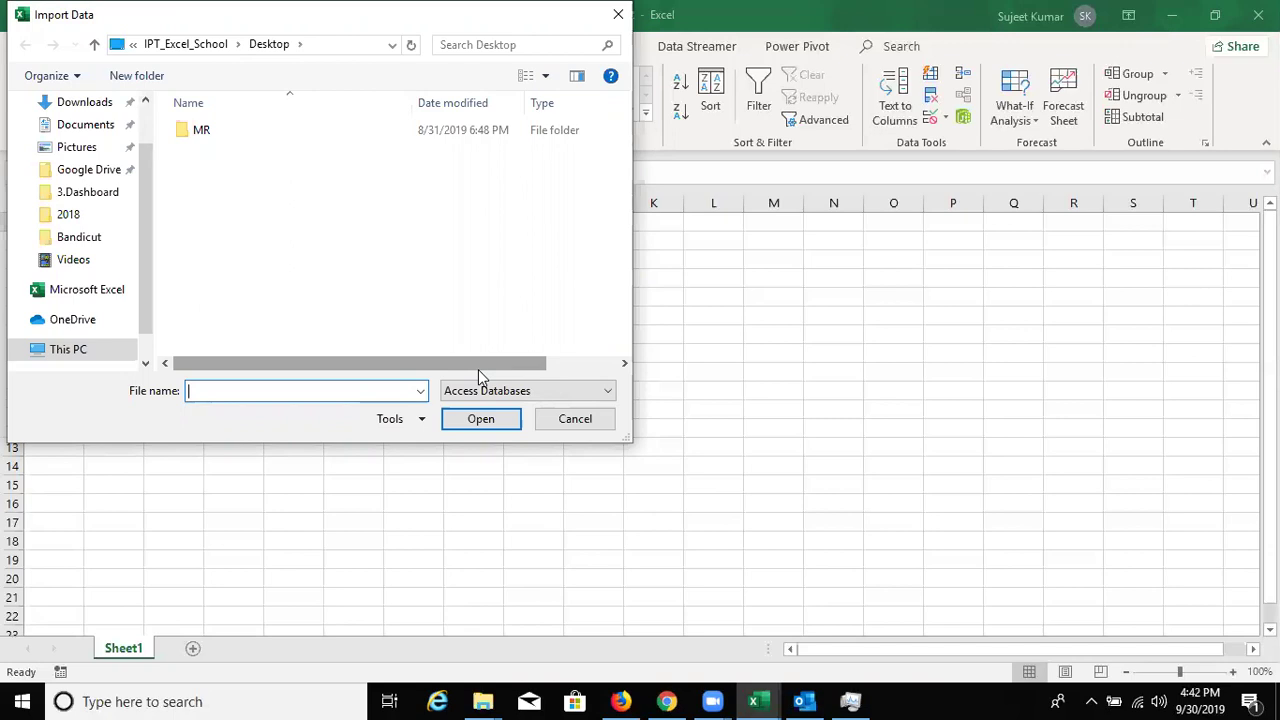
click(100, 128)
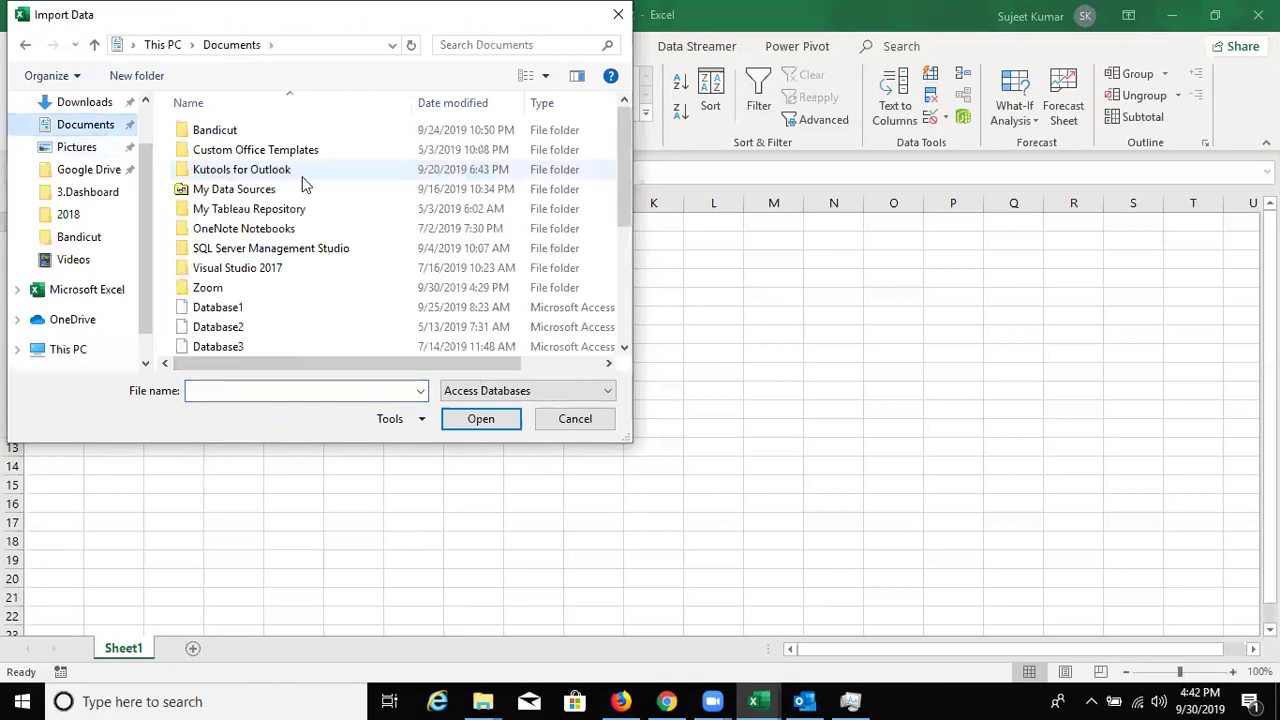
click(617, 271)
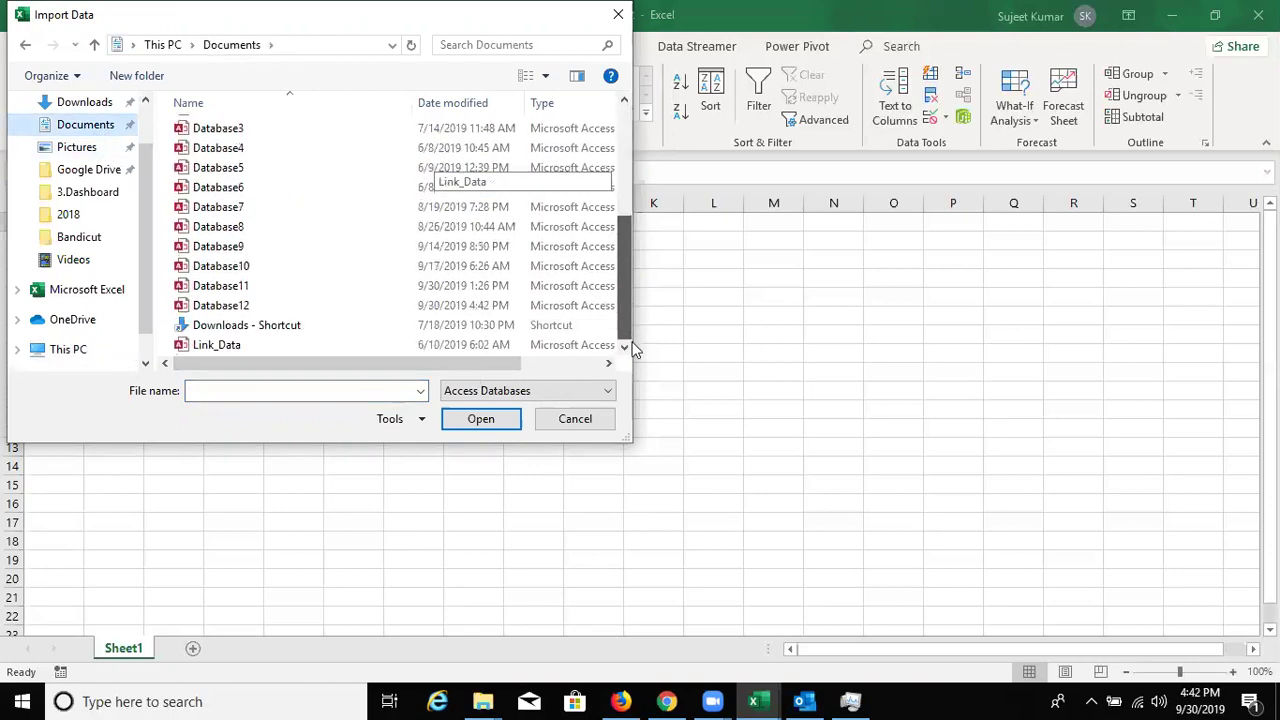
click(373, 311)
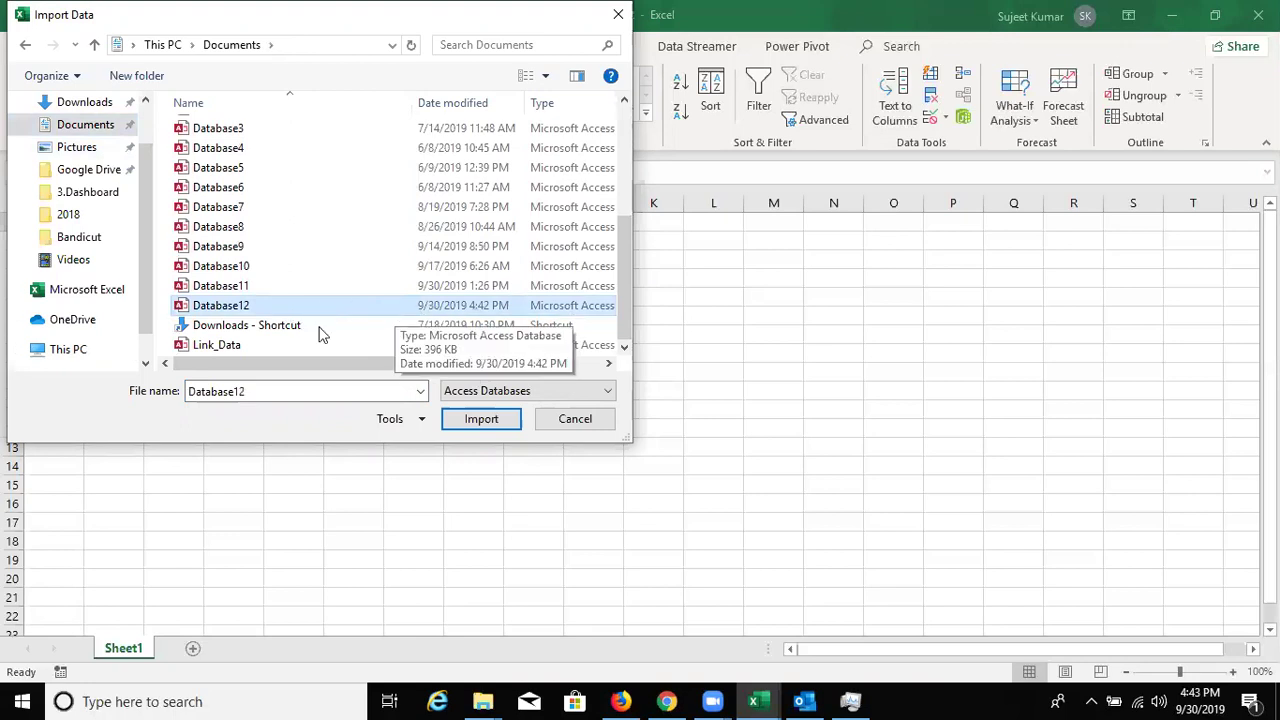
click(465, 418)
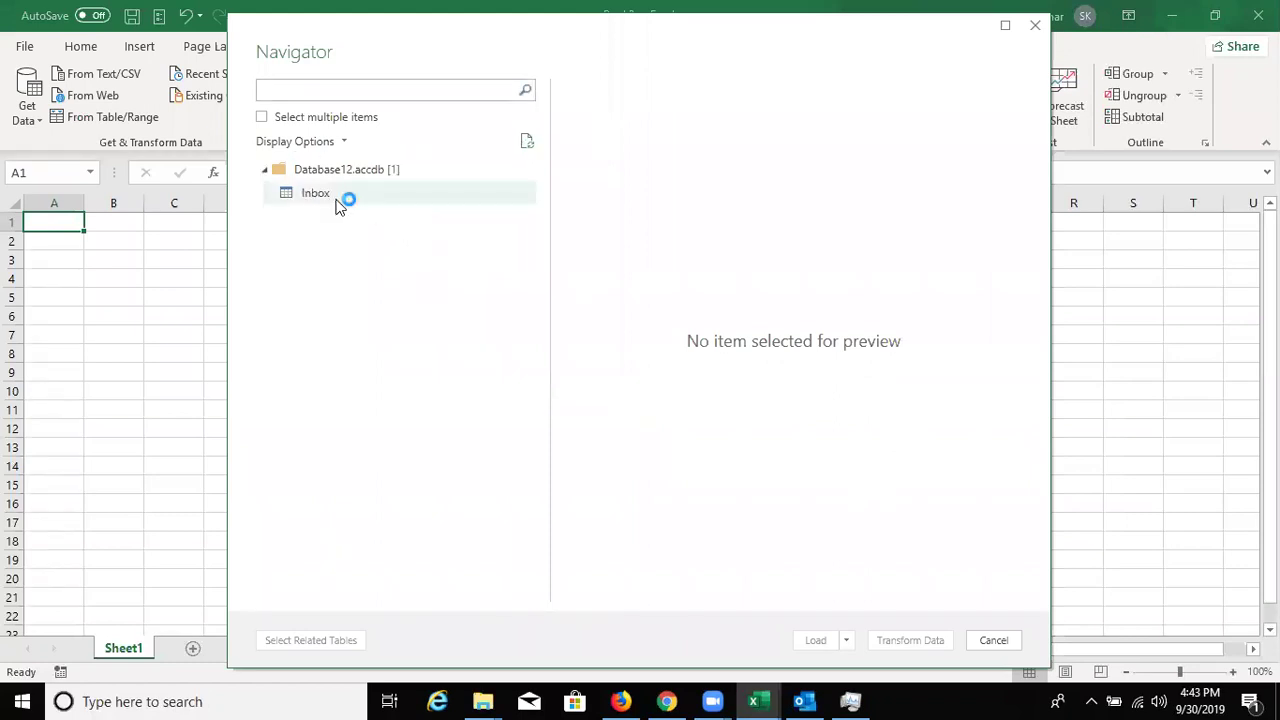
Step: Preview the Inbox table in the Navigator and load it into the workbook
click(338, 199)
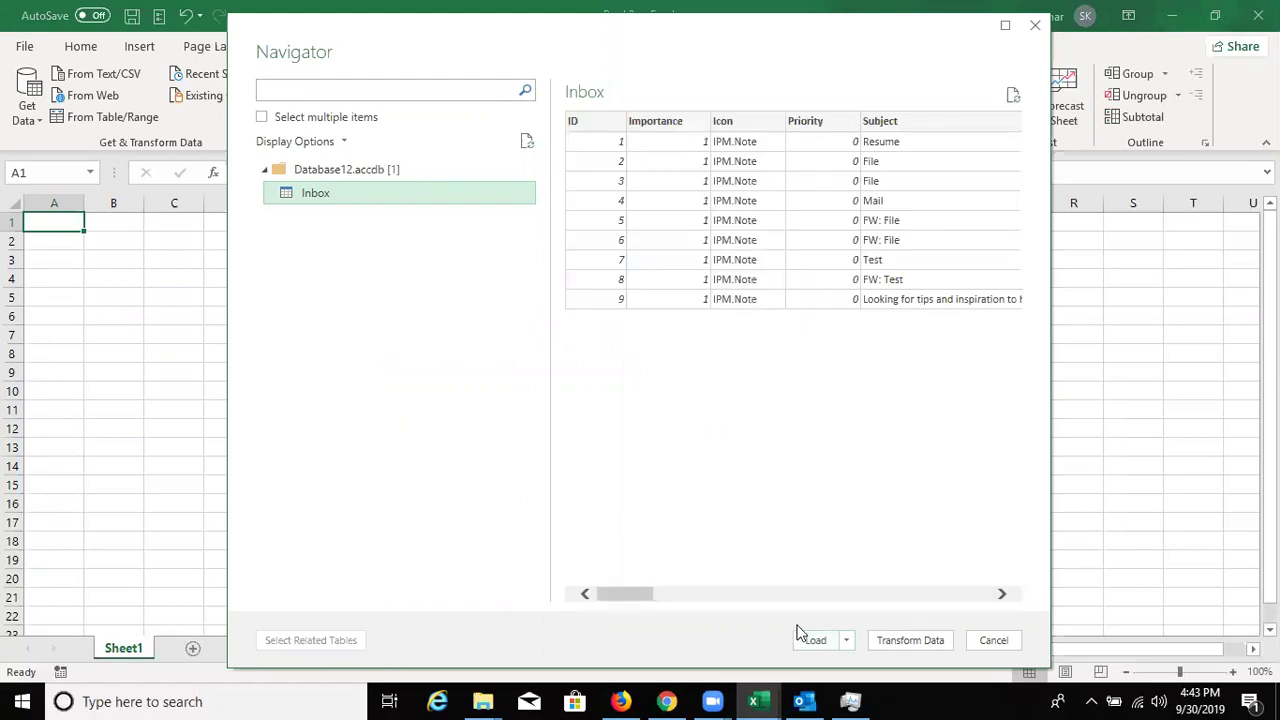
click(812, 640)
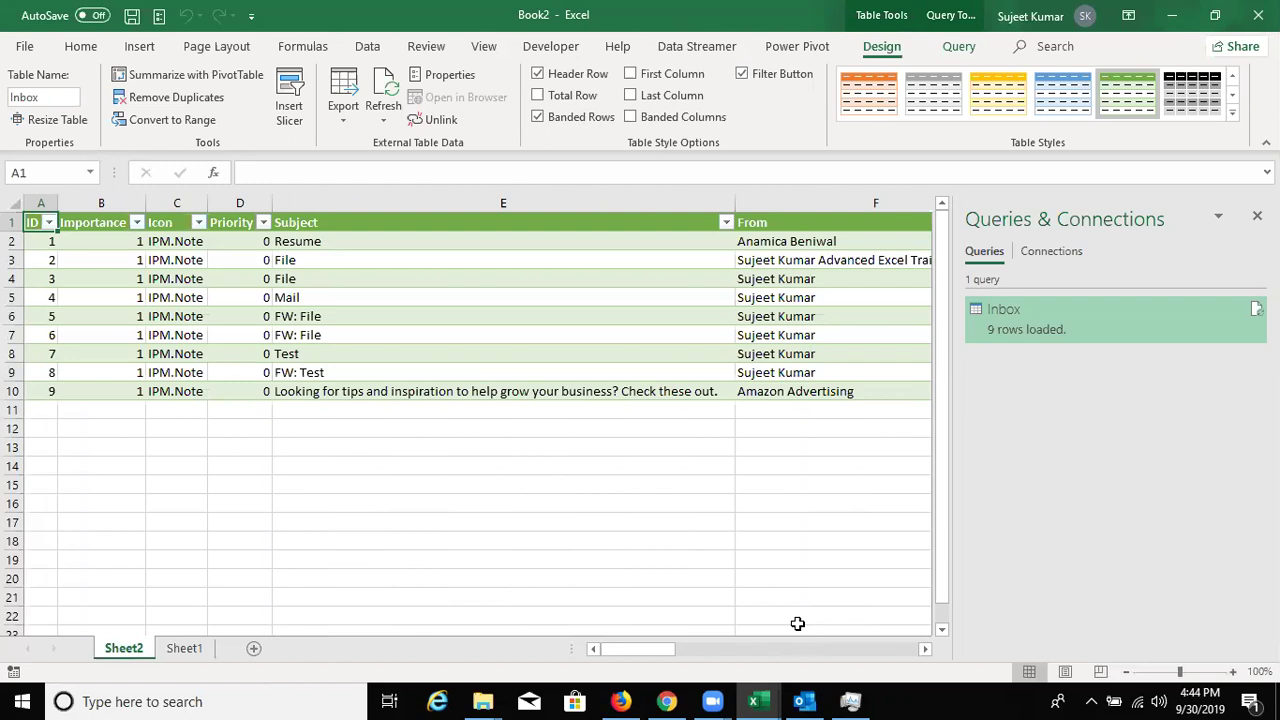
Step: Inspect the sender entries in the loaded Inbox table's From column
click(820, 336)
click(770, 445)
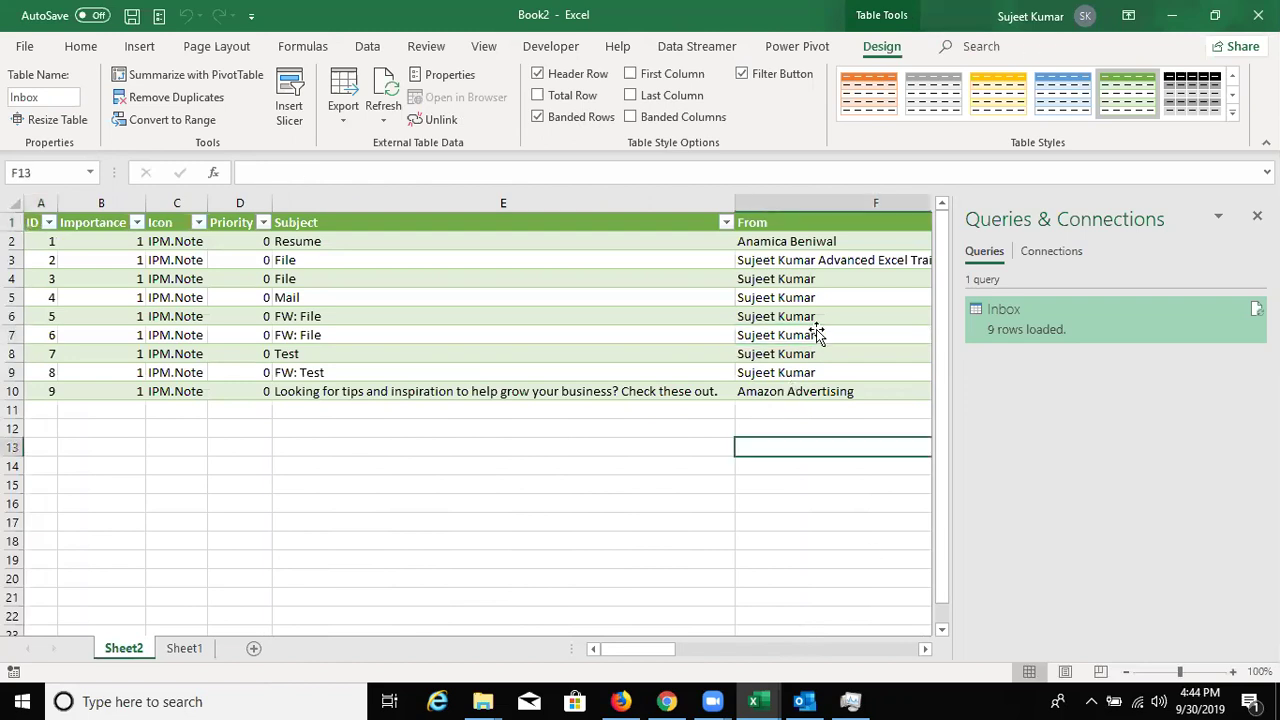
click(797, 320)
click(793, 354)
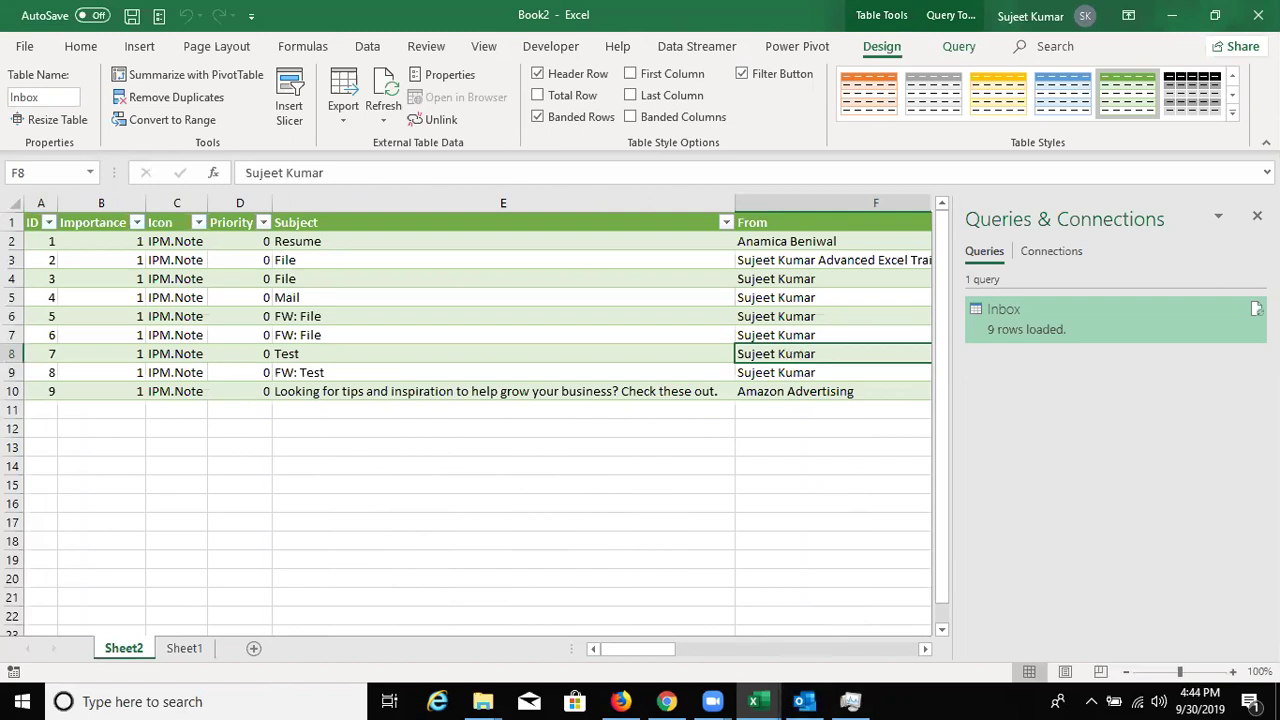
Step: Close the Queries & Connections pane and switch to the DQ workbook
click(1257, 216)
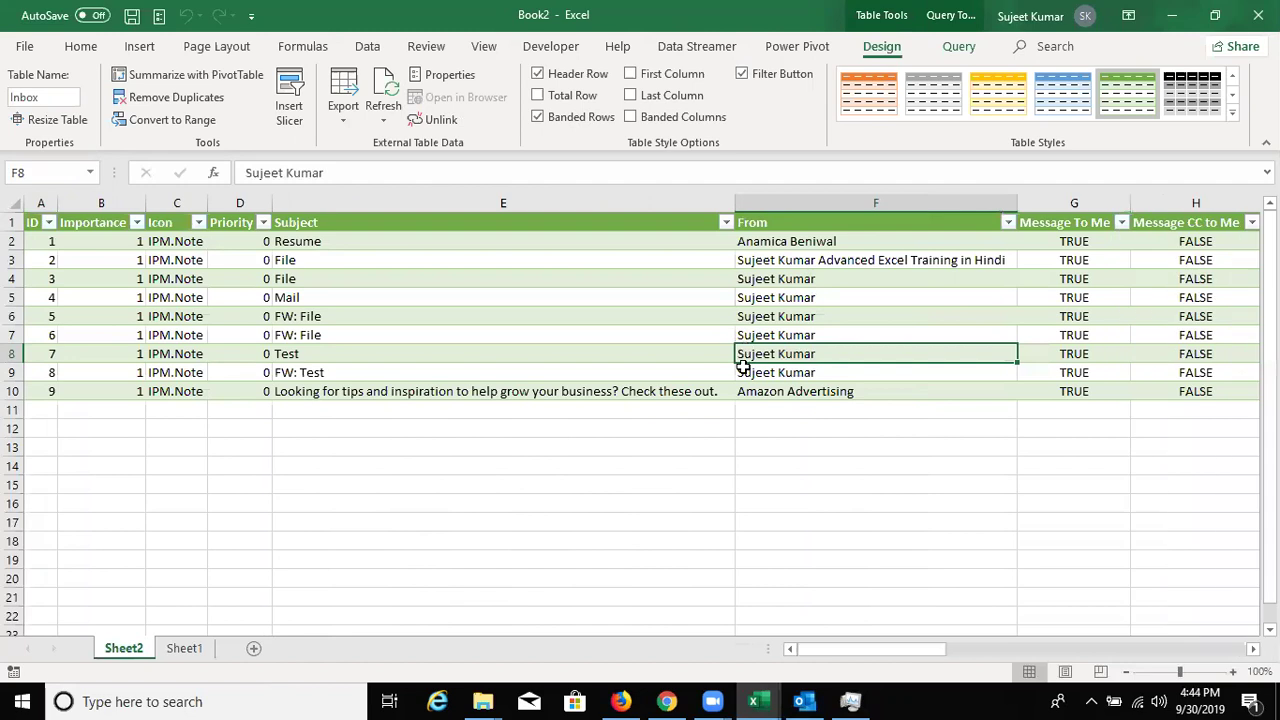
click(760, 701)
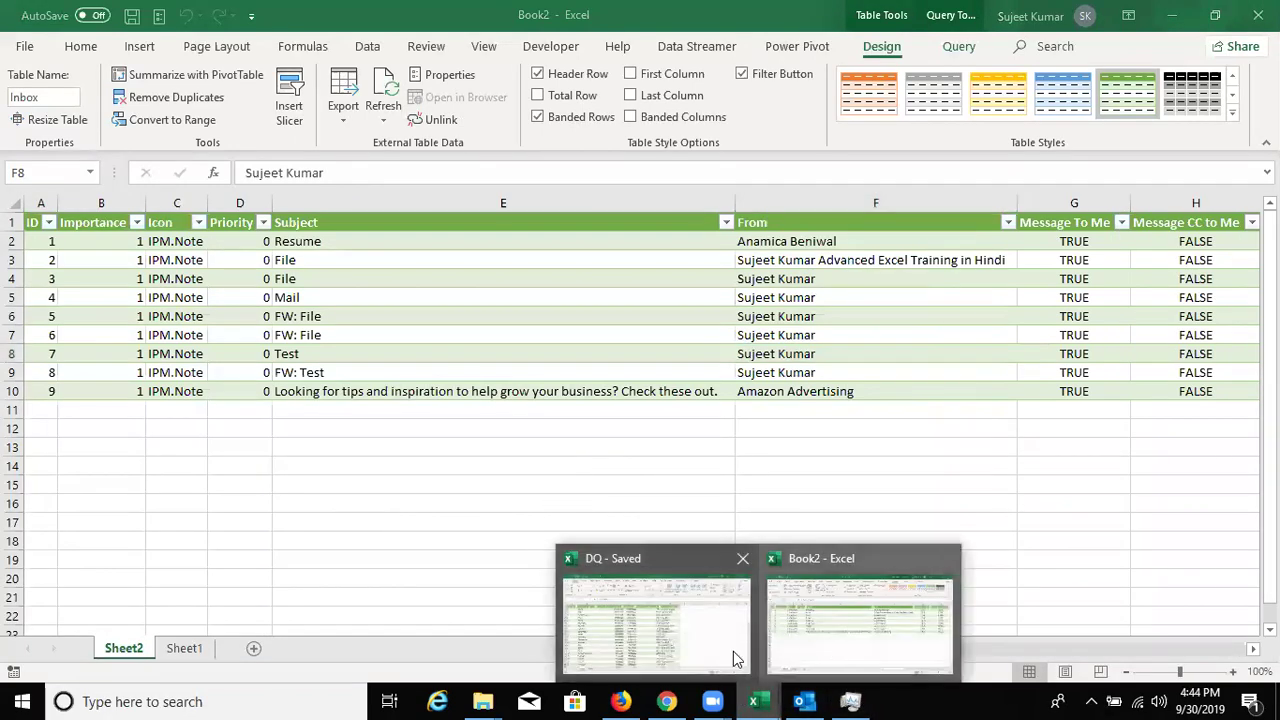
click(735, 659)
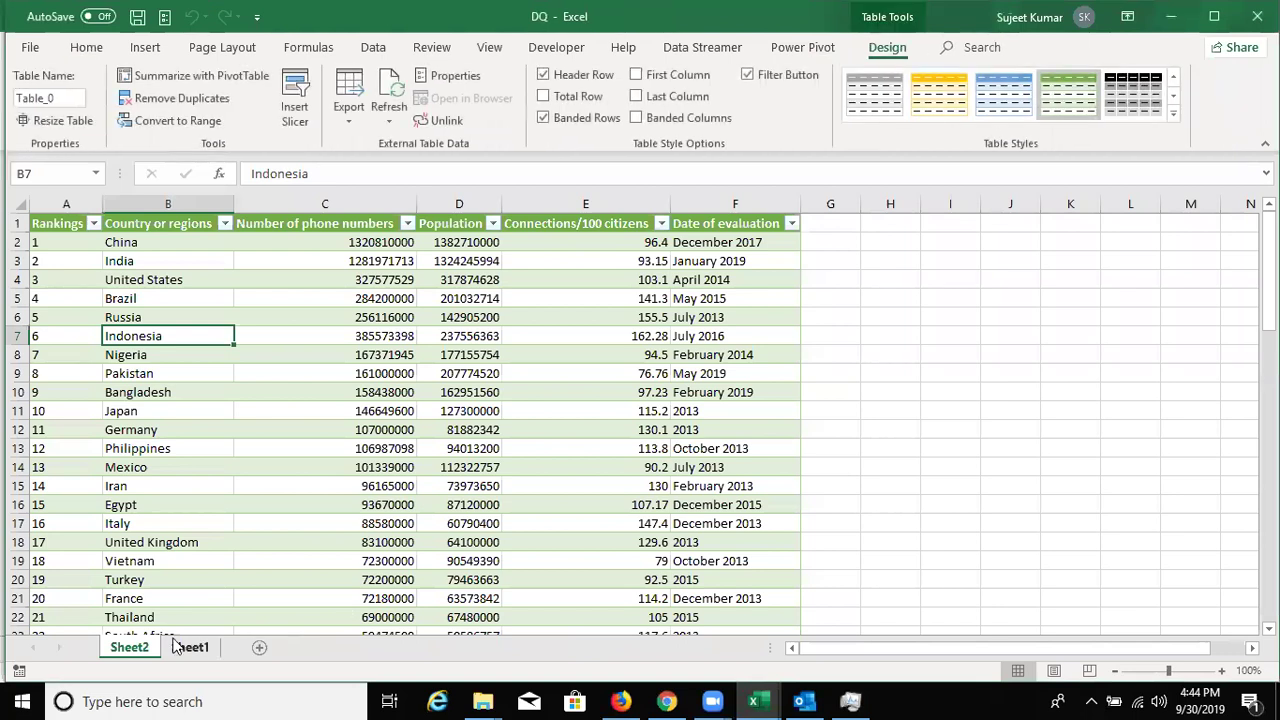
Step: Go to DQ's empty Sheet1, view the Get Data sources, then bring up File Explorer previews
click(178, 647)
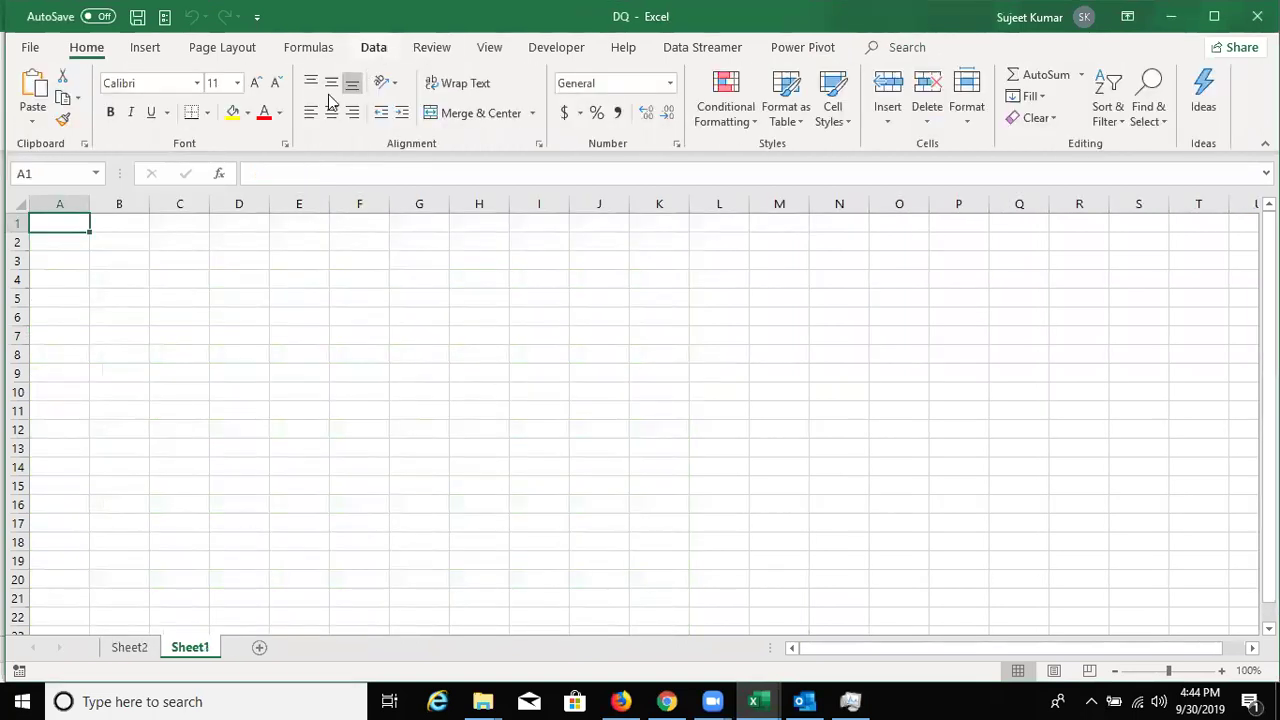
click(36, 122)
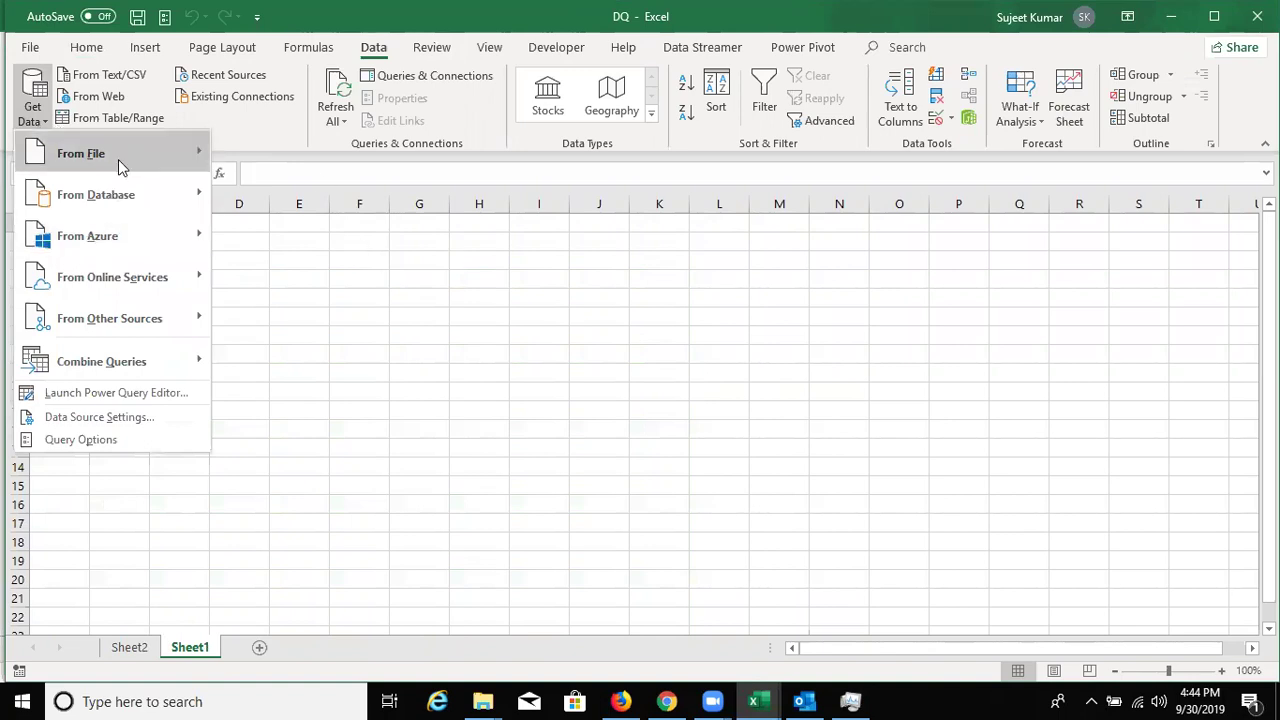
mouse_move(110, 153)
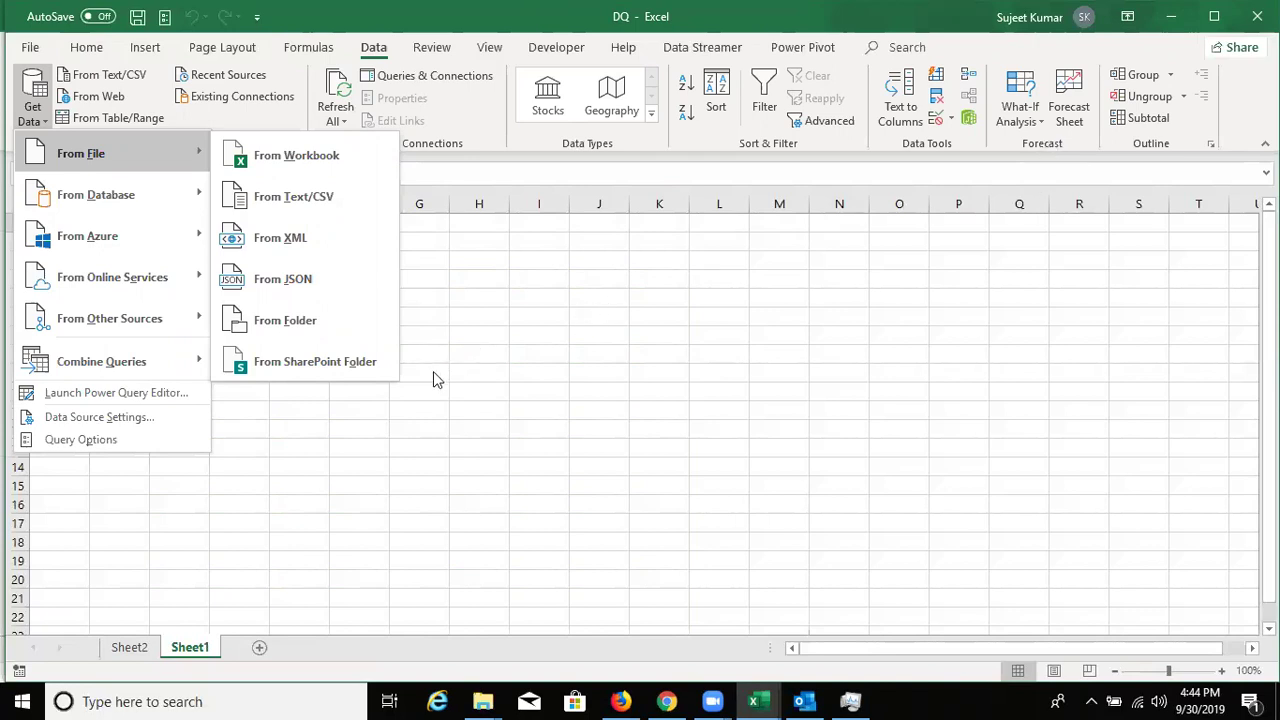
click(487, 700)
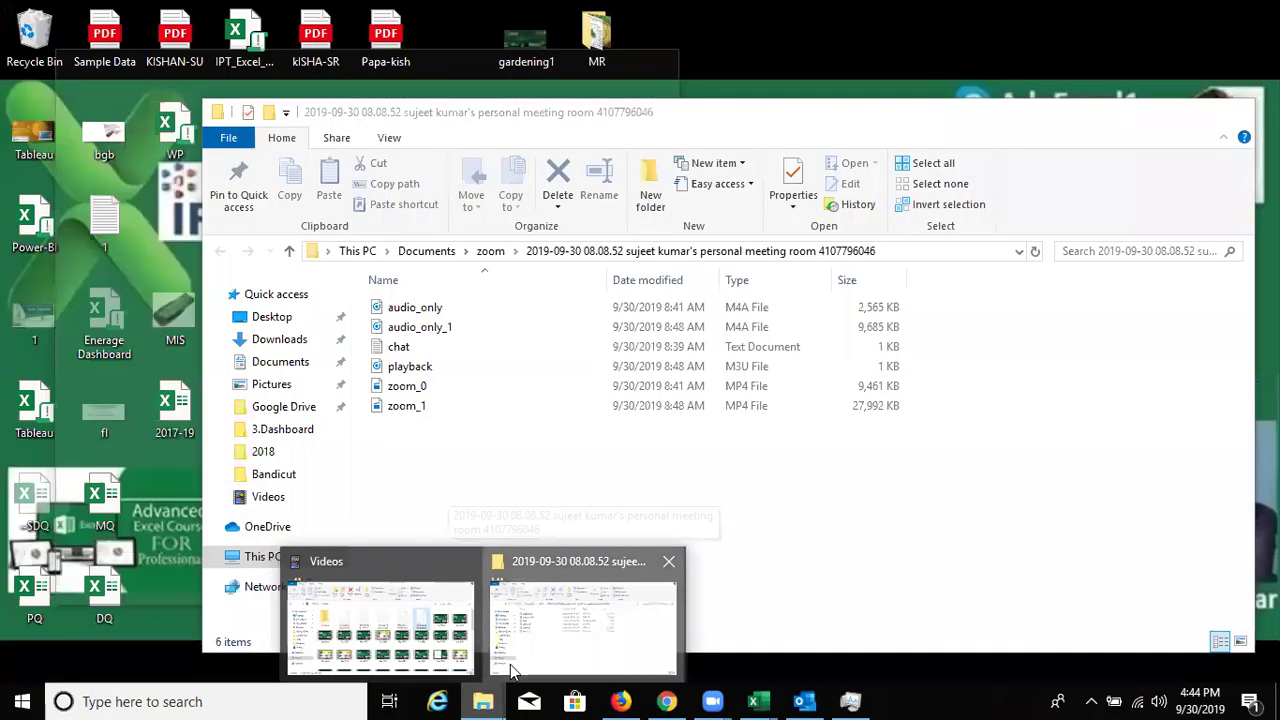
Step: Bring the File Explorer window showing the Zoom meeting folder in Documents to the front
click(512, 668)
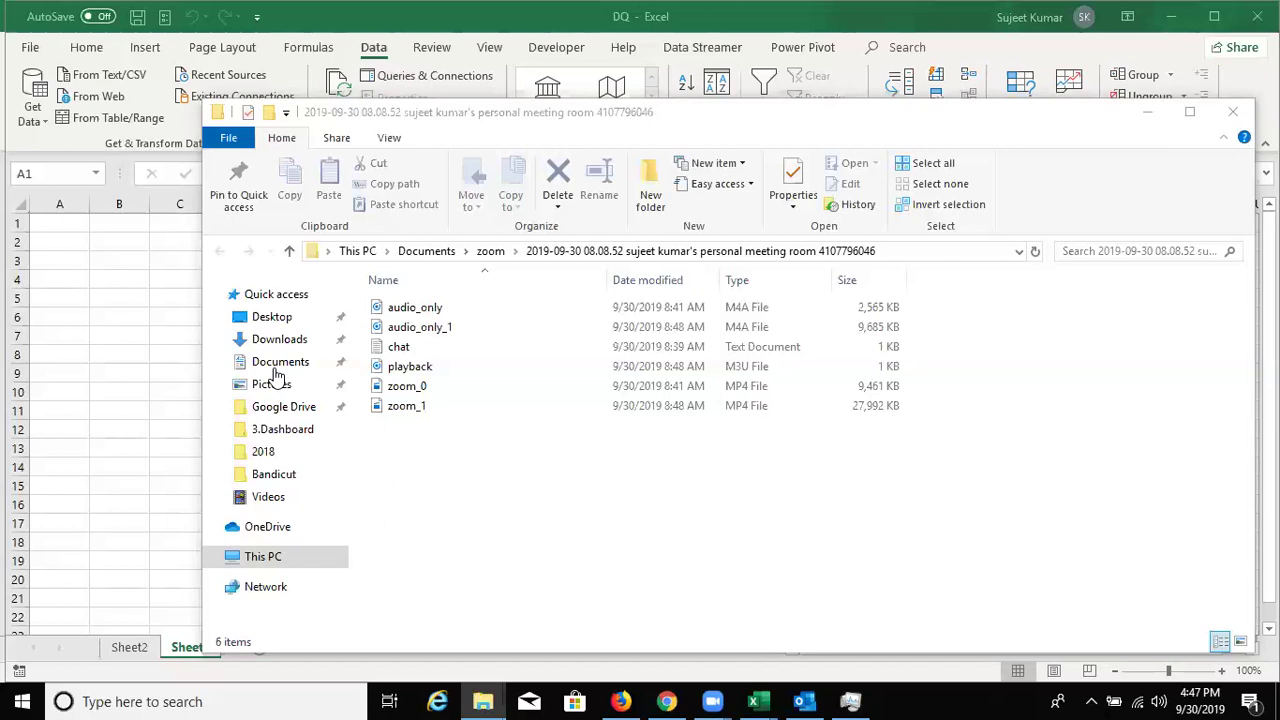
Step: In the DQ workbook, start a From Folder import of This PC > Videos and preview its files
click(90, 200)
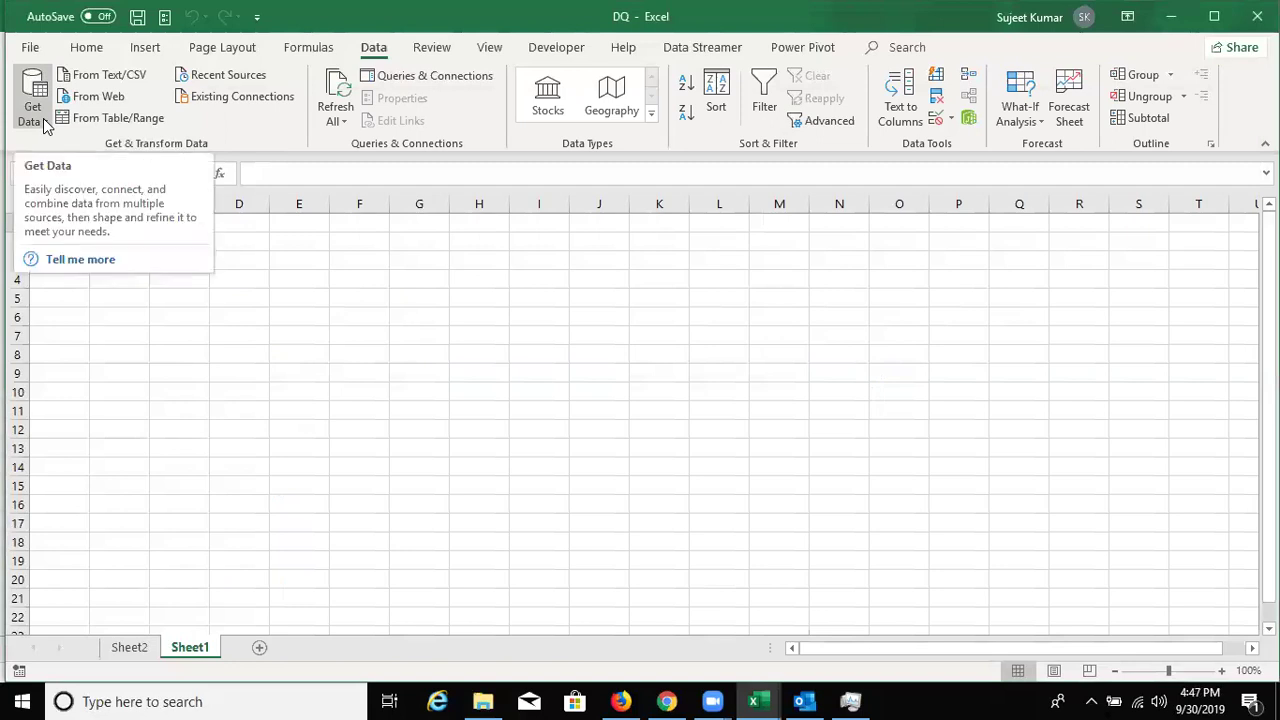
click(44, 124)
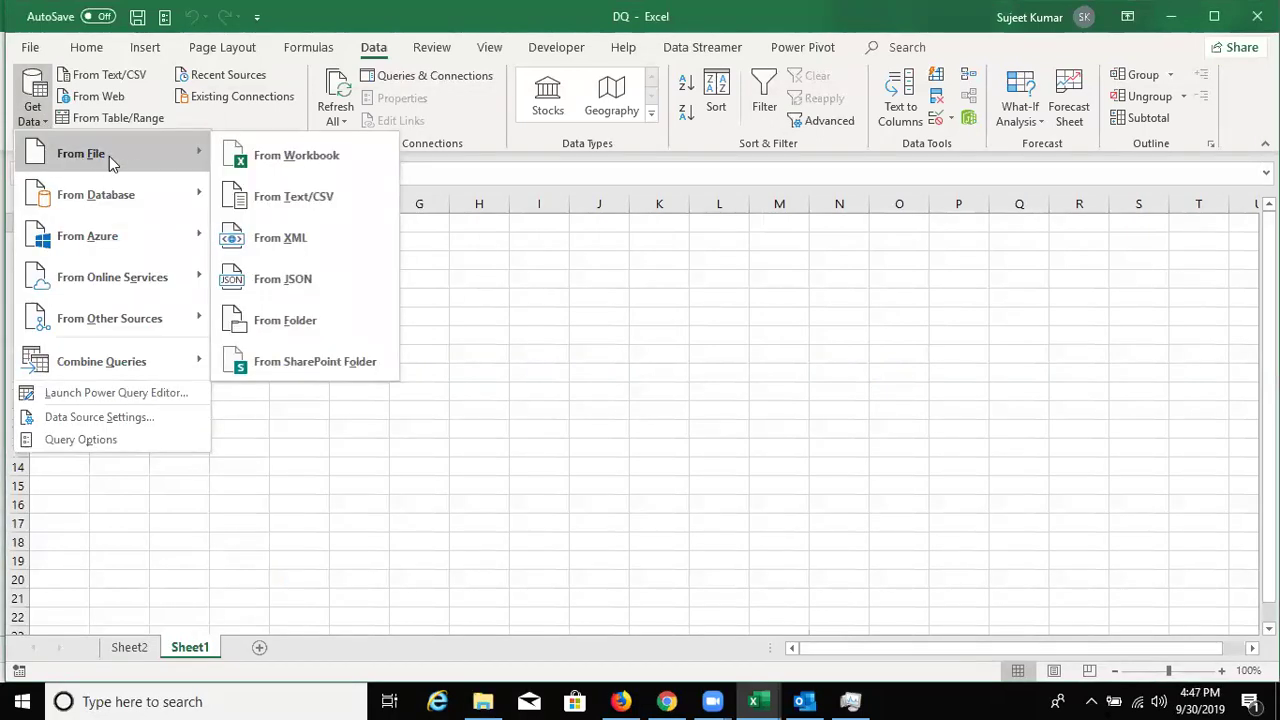
click(268, 332)
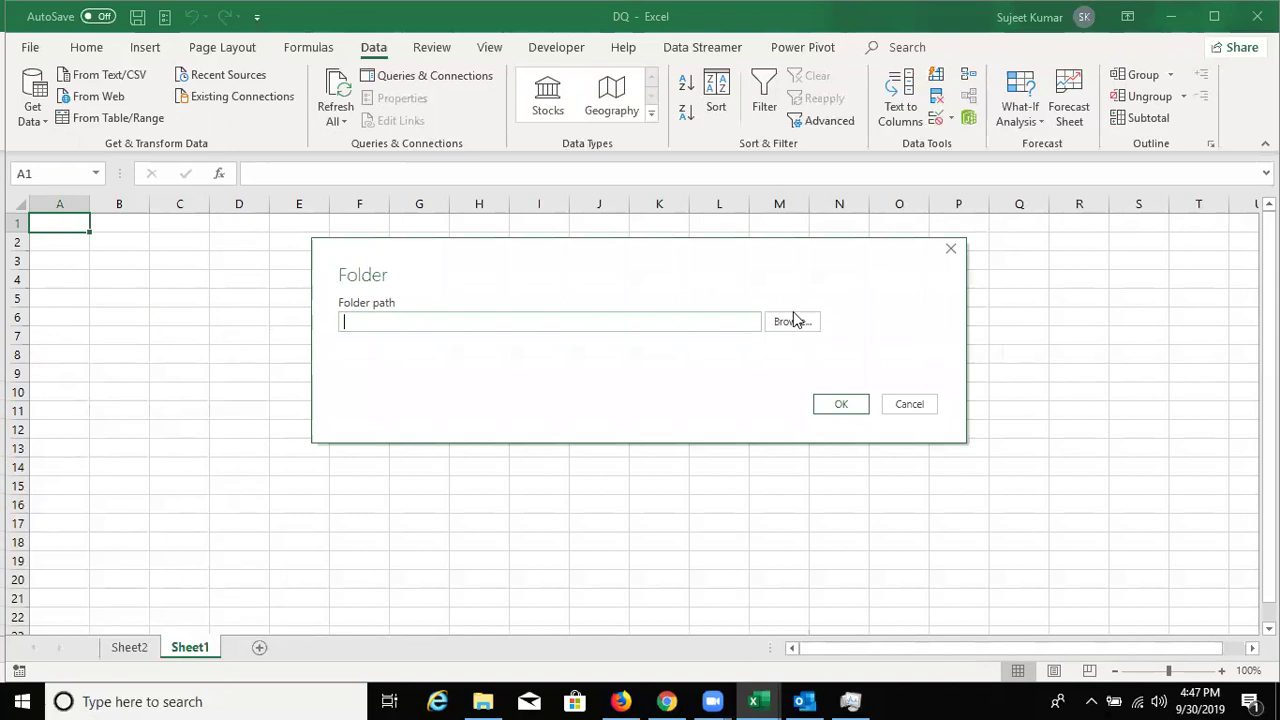
click(793, 320)
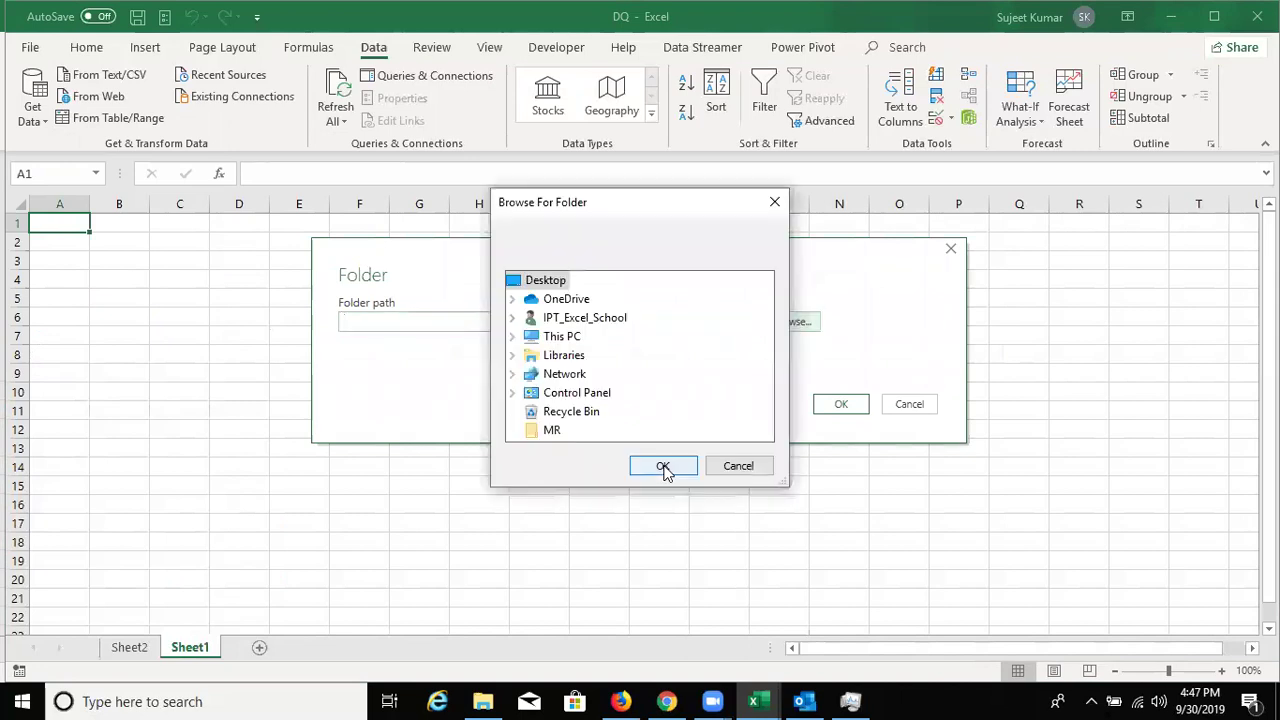
click(545, 338)
drag(766, 377, 767, 402)
click(580, 340)
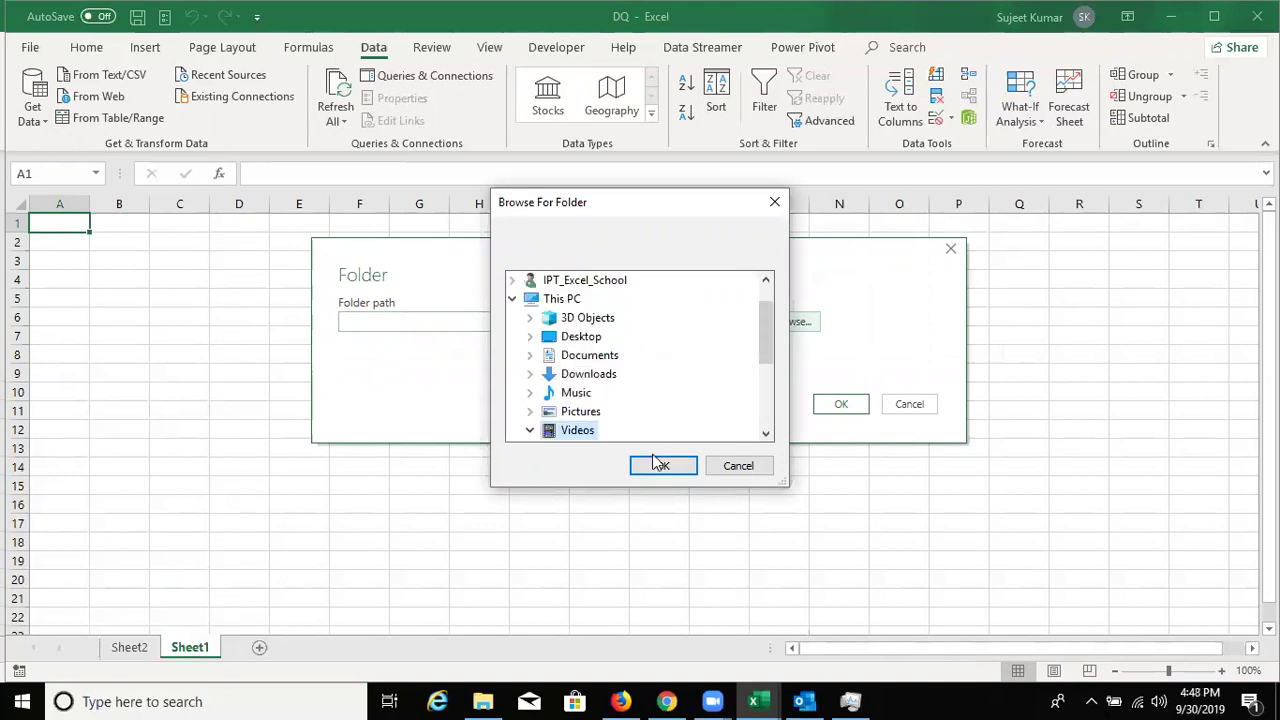
click(671, 466)
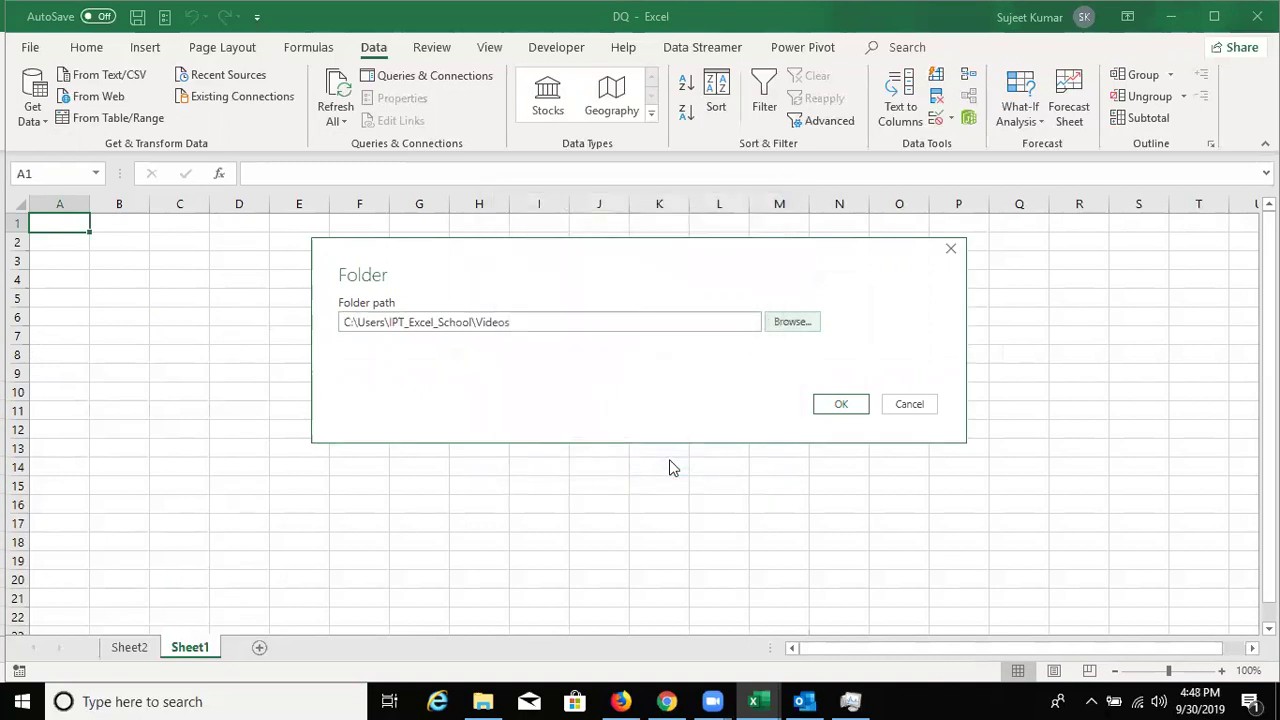
click(831, 410)
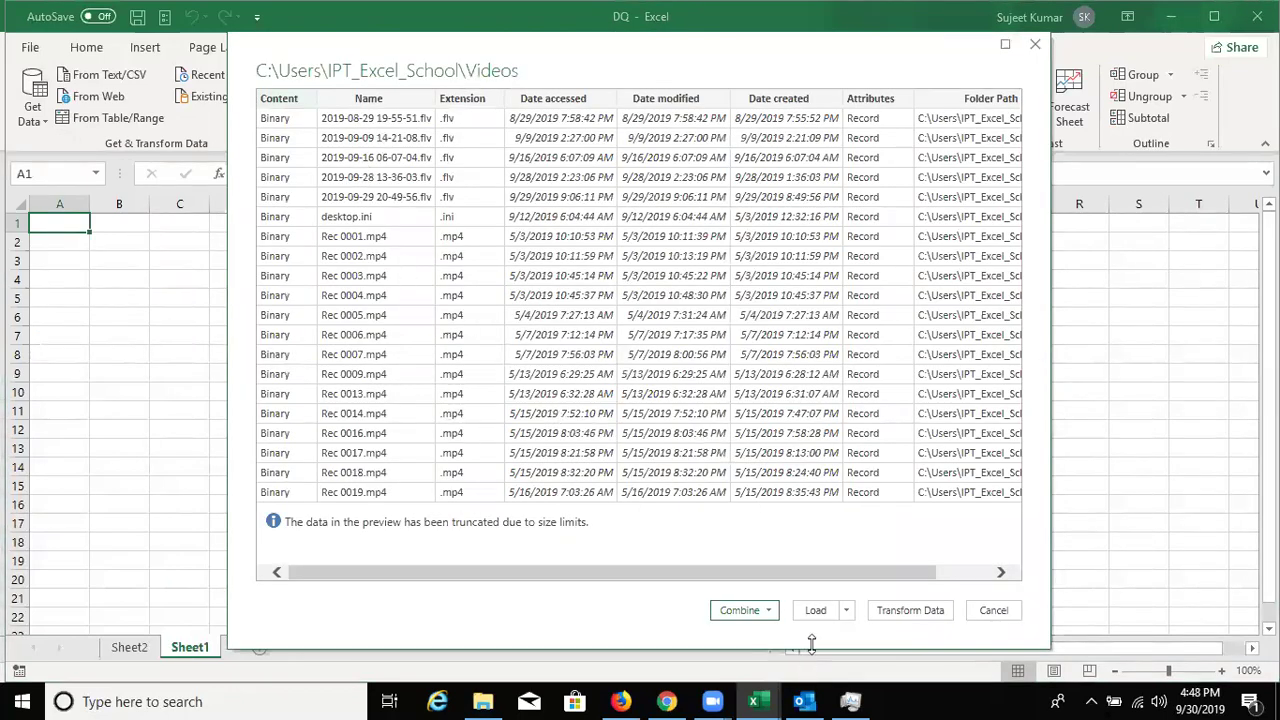
Step: Close the Videos file preview so the Documents query loads alongside Table 0 and Videos
click(817, 610)
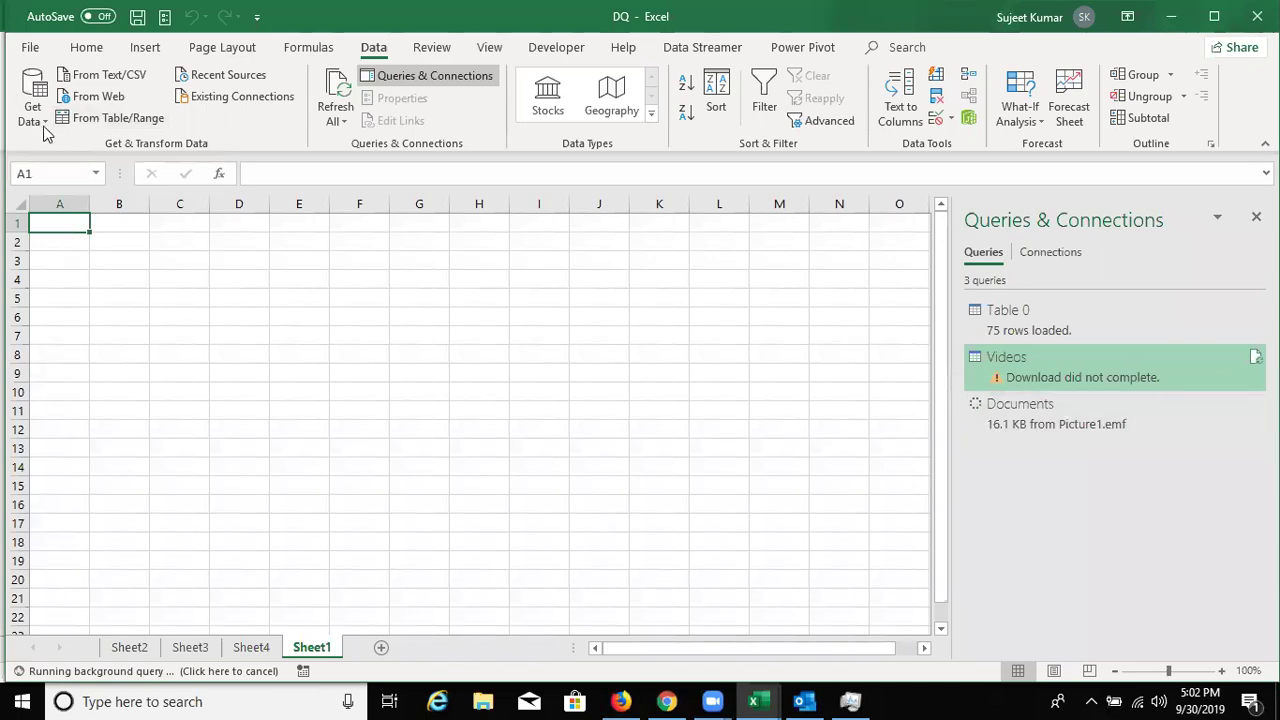
Step: Open the Get Data source list to reveal the online-service sources, including Facebook
click(44, 128)
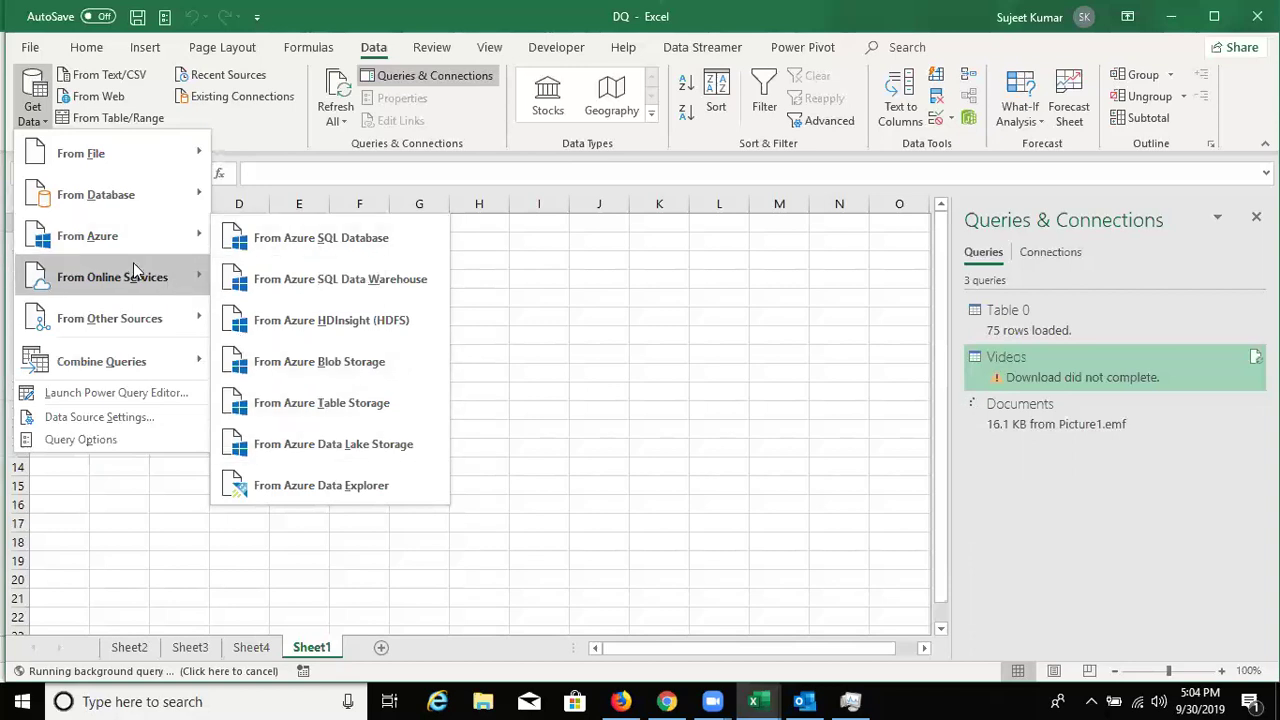
mouse_move(112, 277)
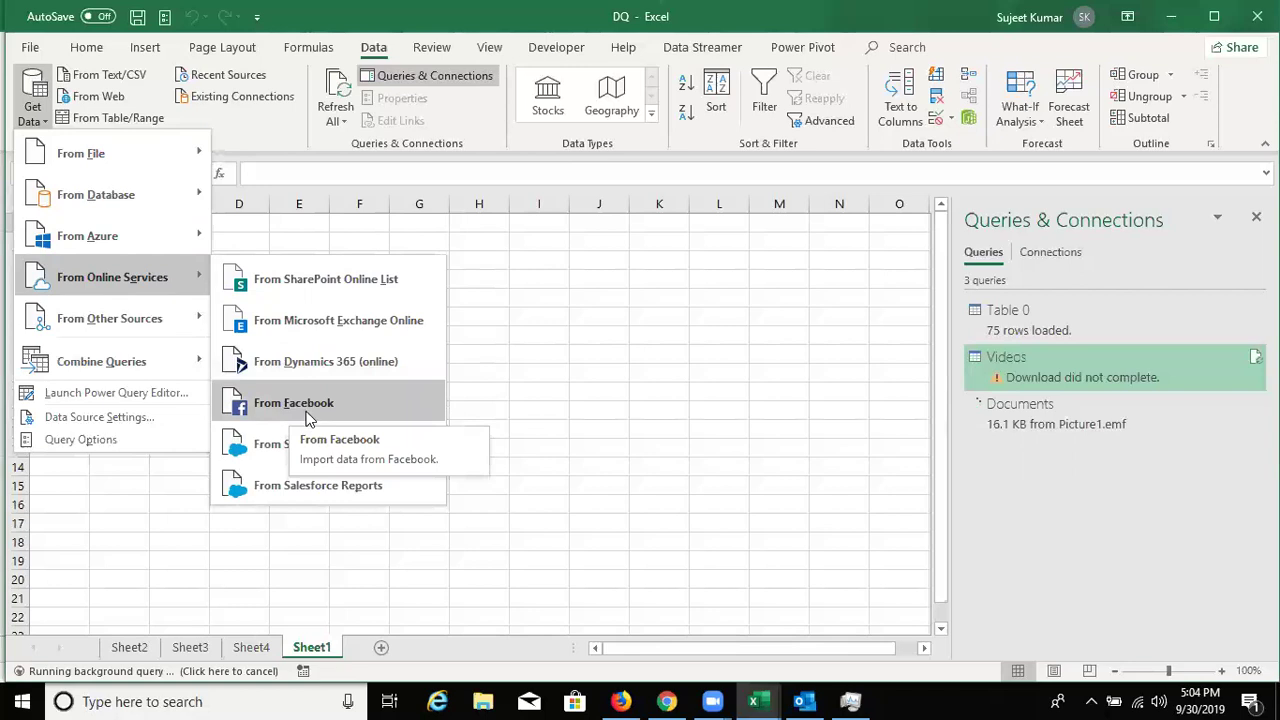
Step: Choose From Facebook under Online Services to start the Facebook connector
click(307, 414)
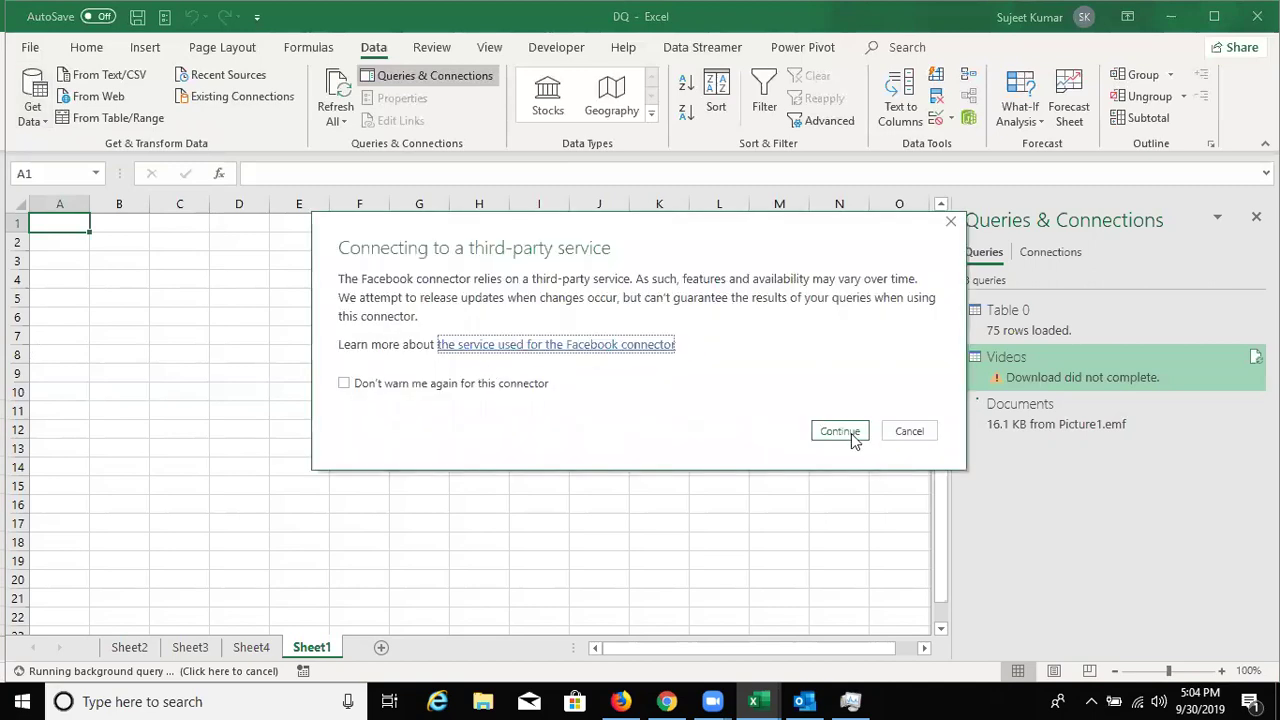
Step: Accept the third-party service warning to reach the Facebook dialog with object 'me'
click(852, 437)
click(840, 431)
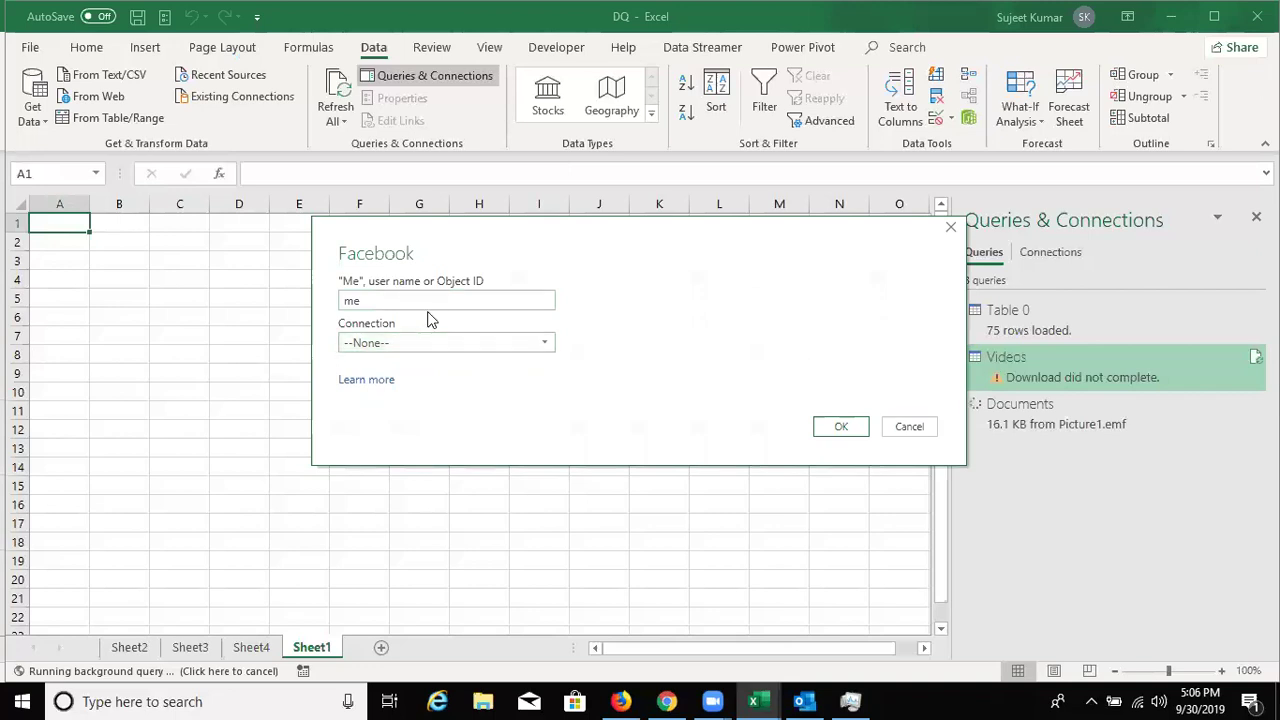
Step: Choose Feed as the Facebook connection for 'me' and confirm the import settings
click(532, 344)
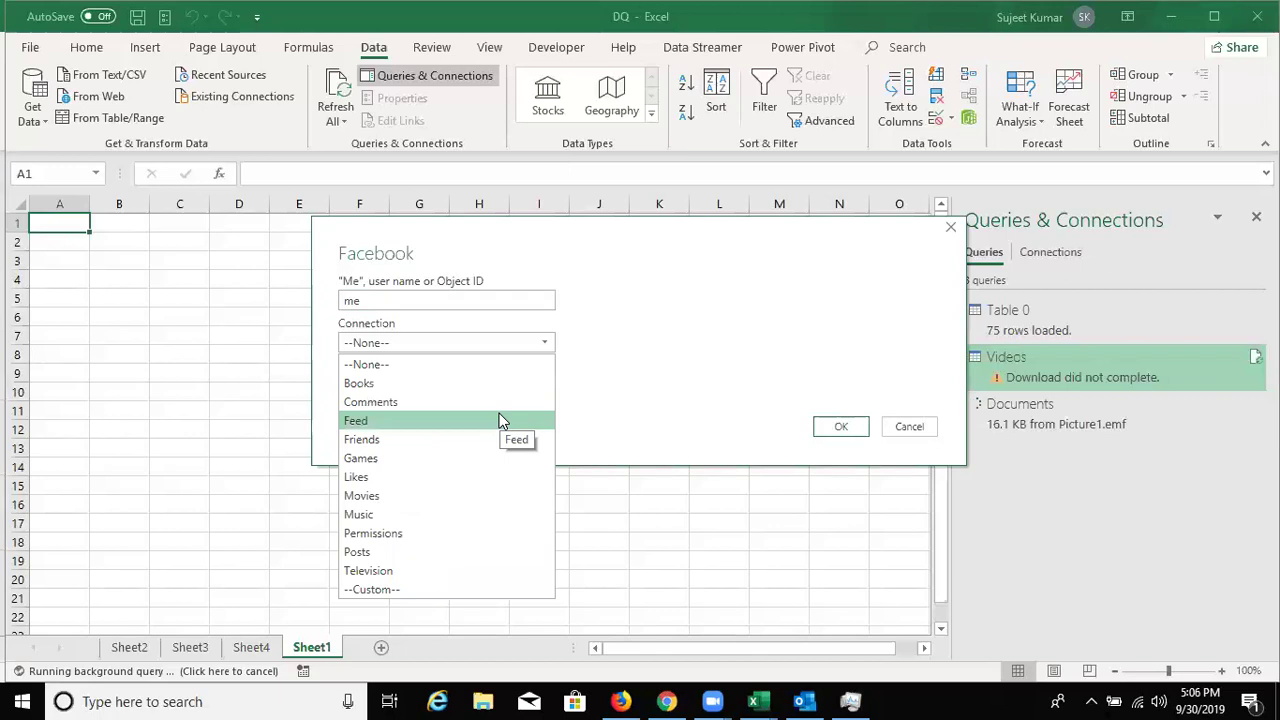
click(514, 421)
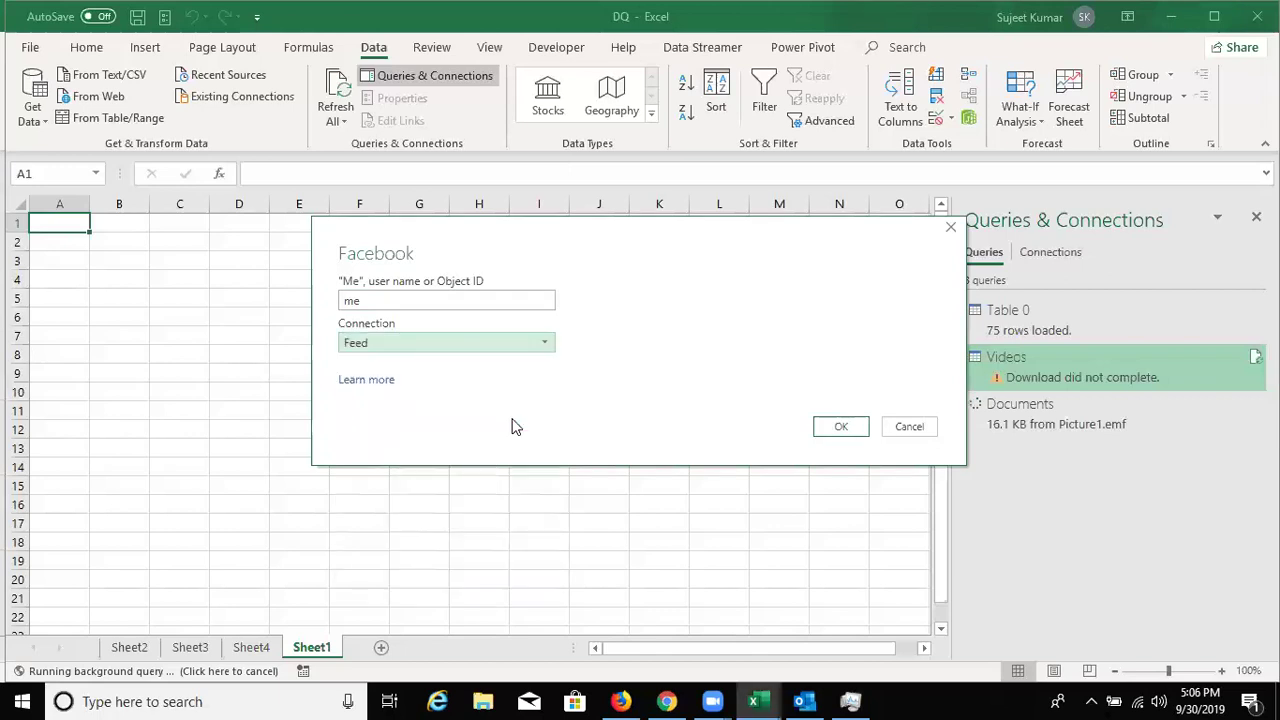
click(842, 428)
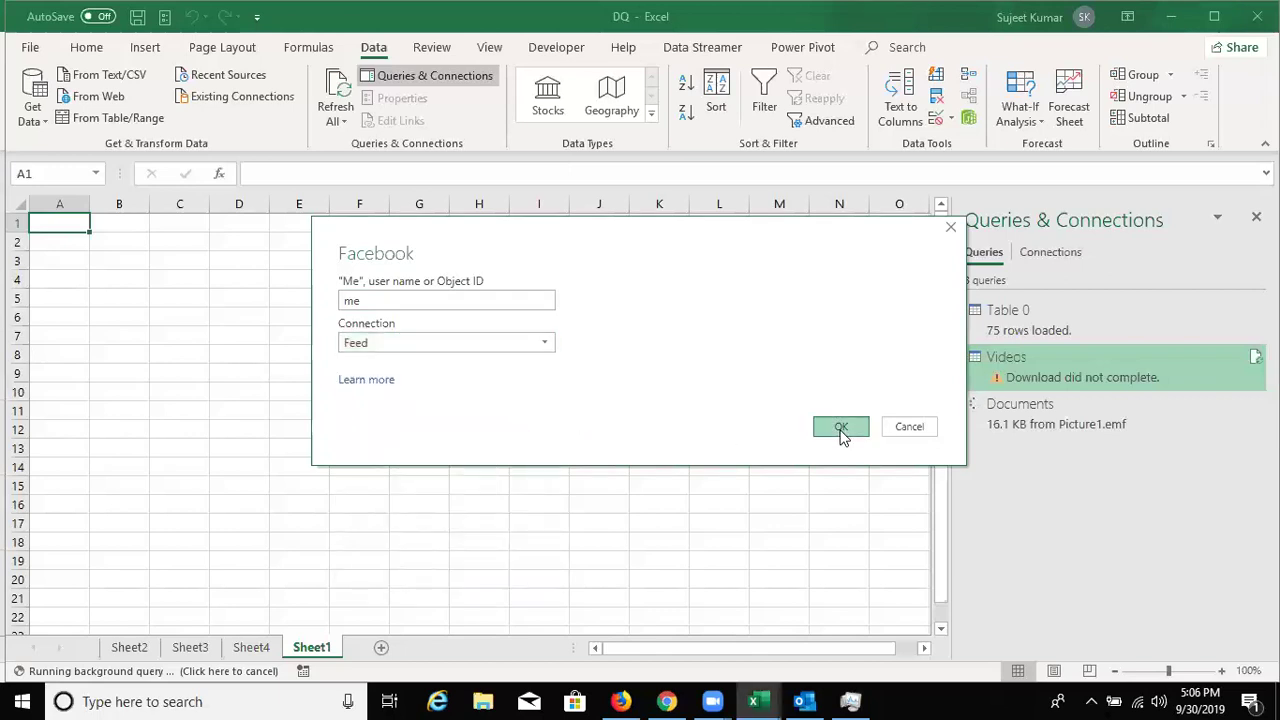